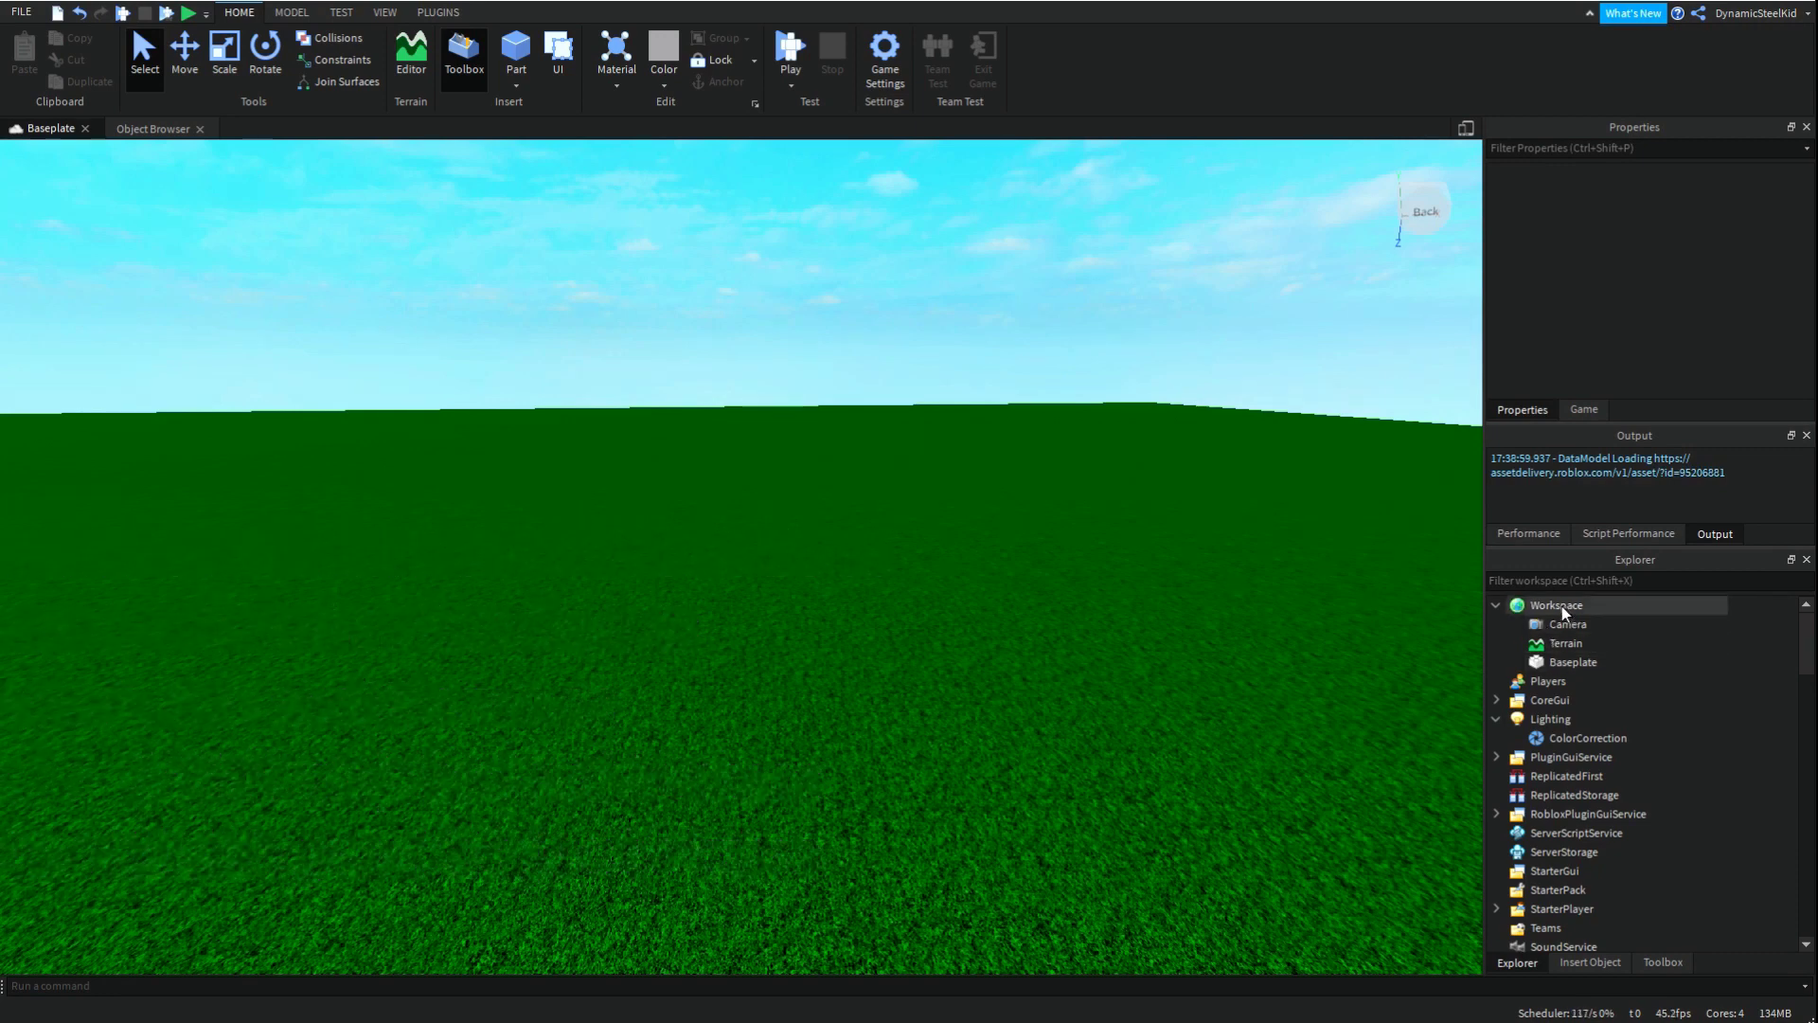
# - Insert a block part onto the baseplate
pyautogui.click(510, 55)
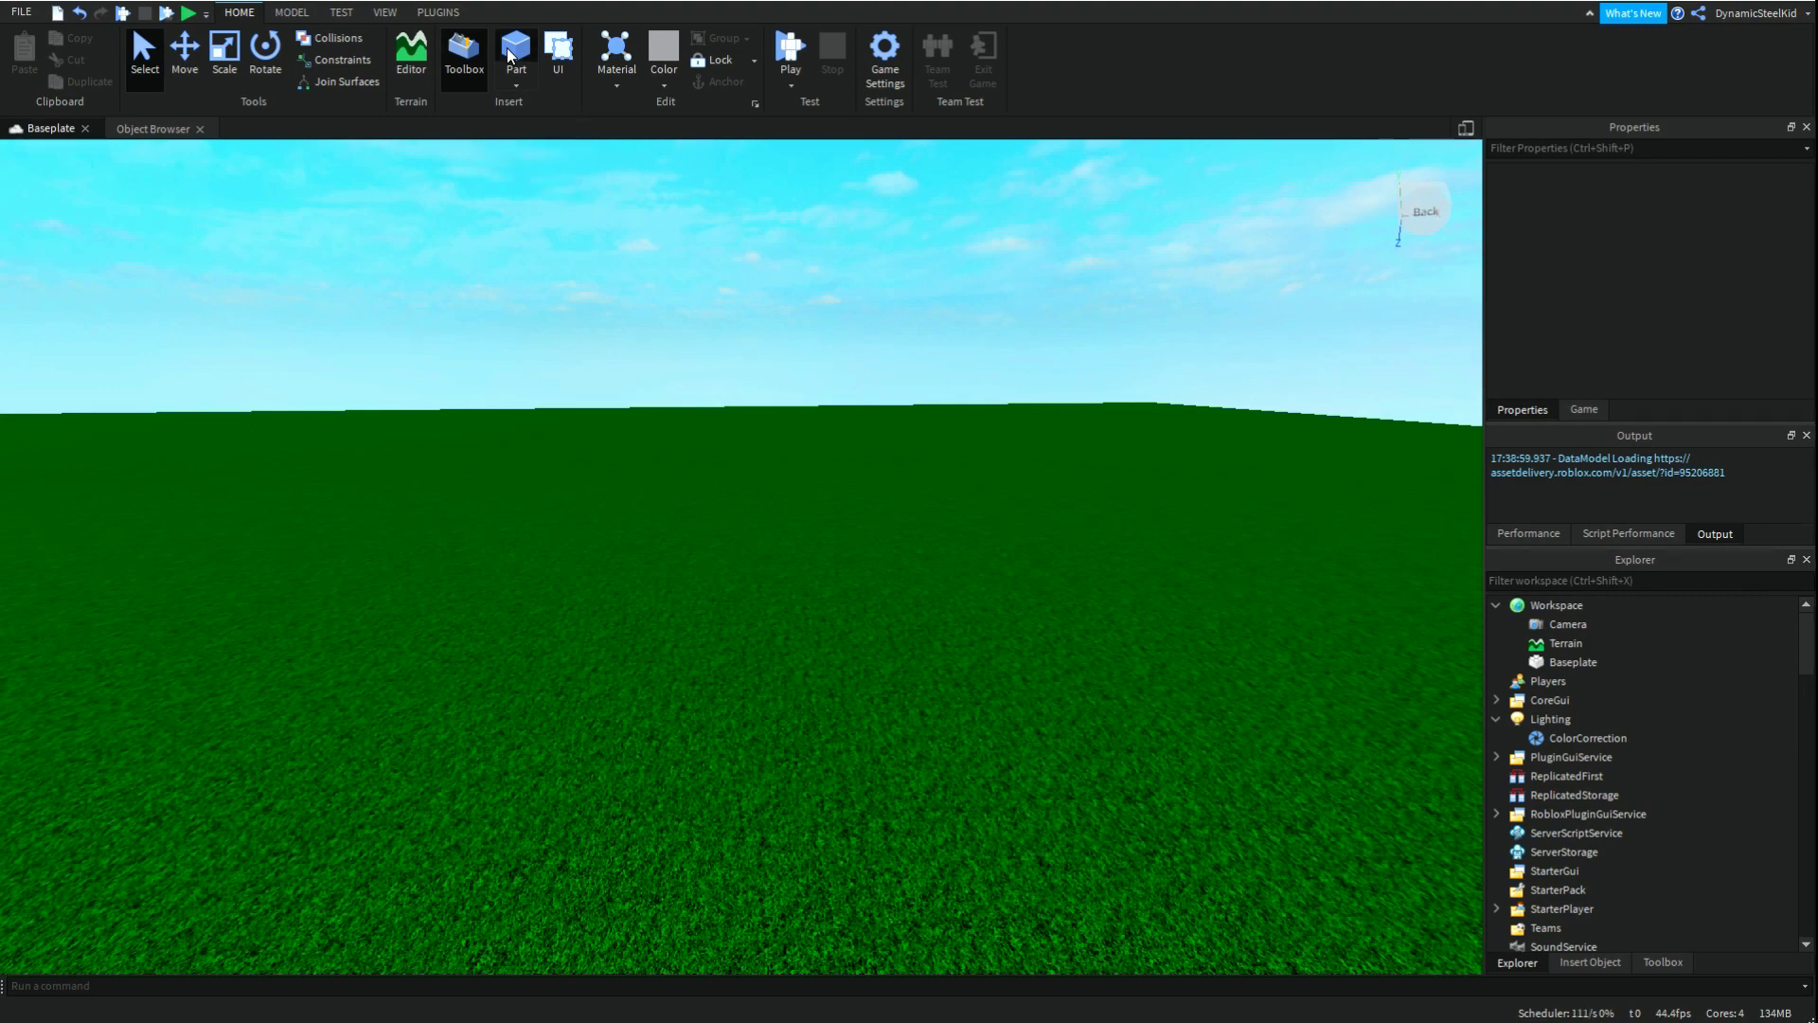
pyautogui.moveTo(1048, 596); pyautogui.dragTo(779, 369, button='right')
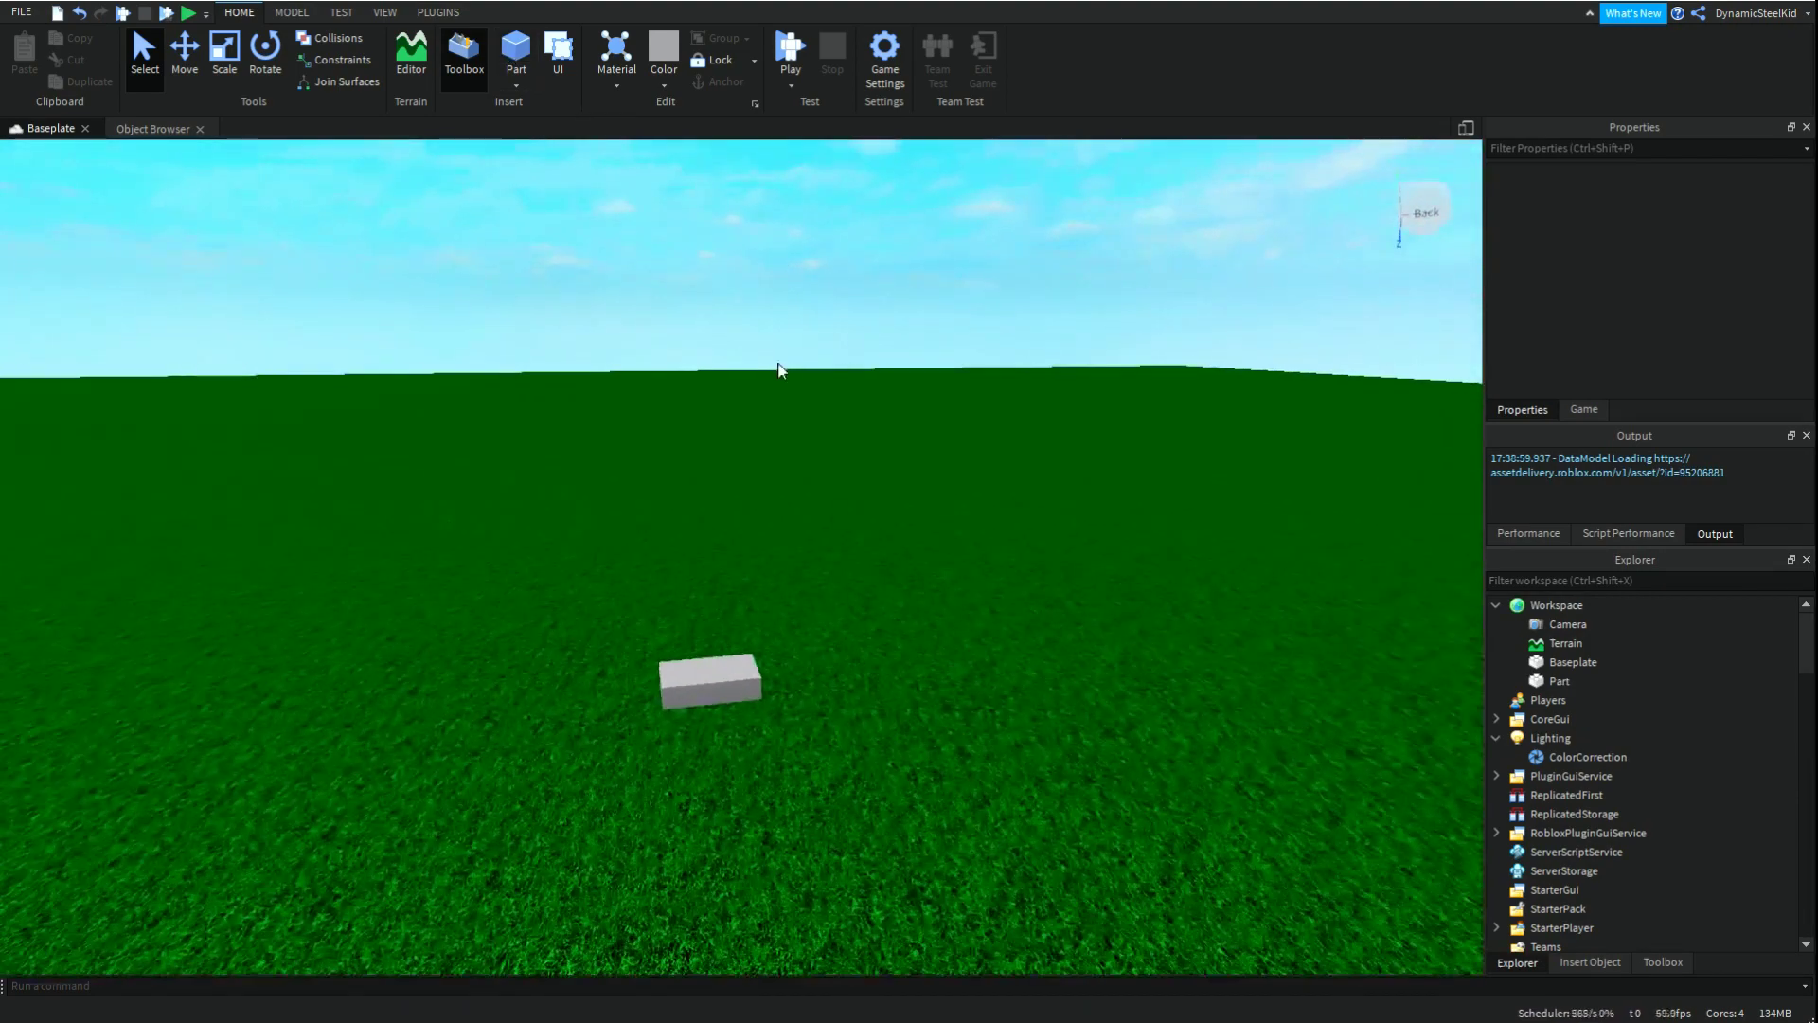
pyautogui.scroll(3, 879, 564)
# - Scale the block part up in height and depth until it forms a cube
pyautogui.click(772, 662)
pyautogui.click(227, 59)
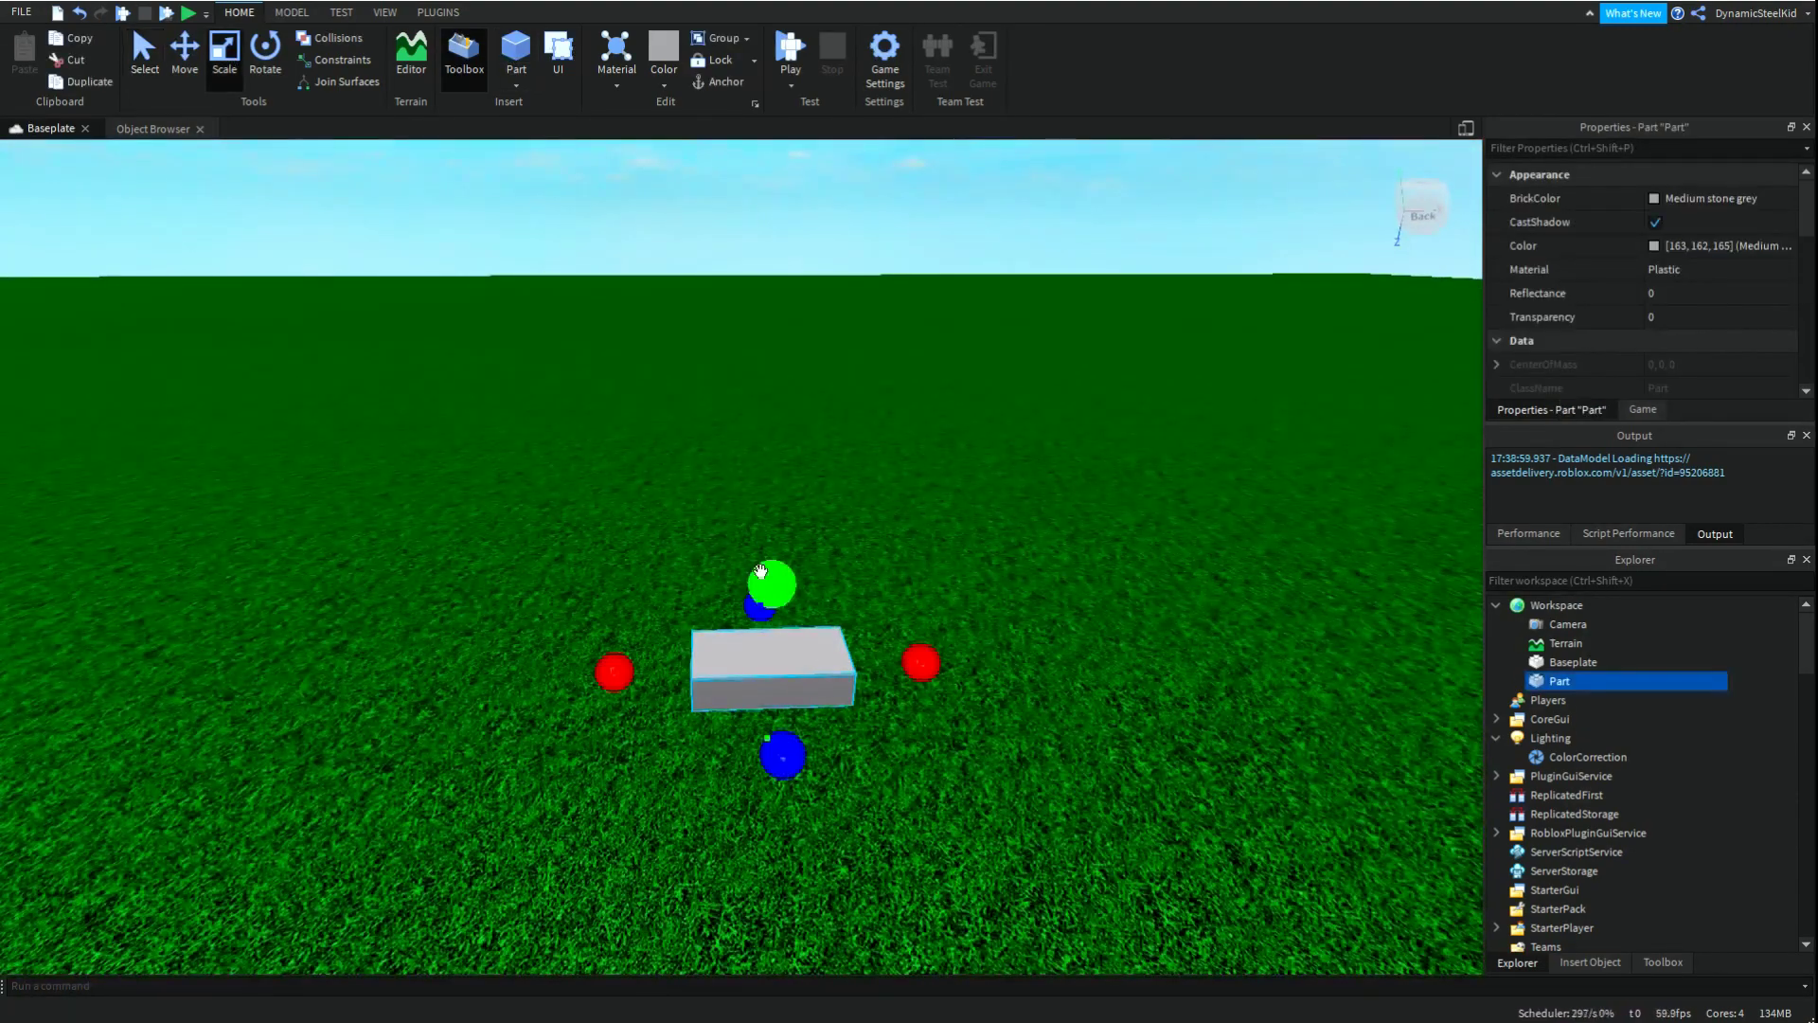
pyautogui.press('a')
pyautogui.moveTo(788, 578); pyautogui.dragTo(914, 689, button='right')
pyautogui.moveTo(859, 695); pyautogui.dragTo(801, 658)
pyautogui.moveTo(947, 642); pyautogui.dragTo(977, 510)
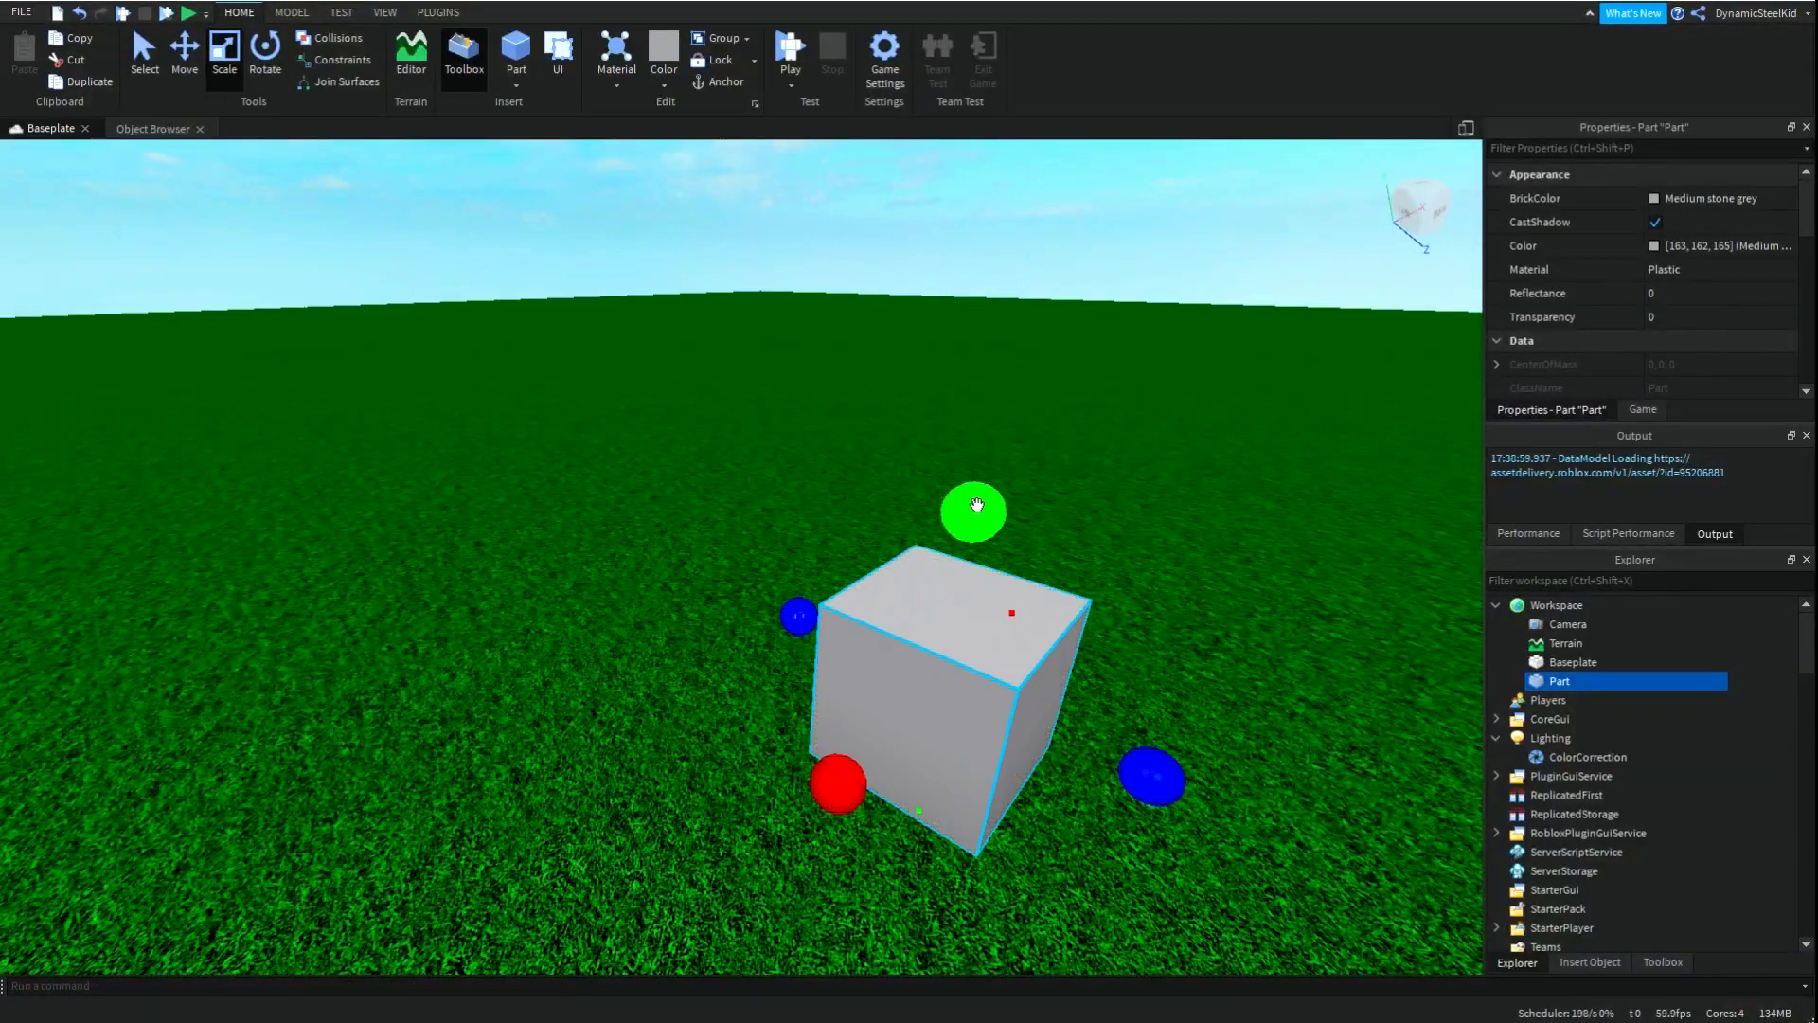
pyautogui.press('a')
pyautogui.moveTo(952, 497)
pyautogui.mouseDown(button='right')
pyautogui.moveTo(1043, 471)
pyautogui.moveTo(959, 468)
pyautogui.mouseUp(button='right')
pyautogui.press('w')
pyautogui.press('s')
pyautogui.press('w')
pyautogui.press('s')
pyautogui.scroll(-1, 959, 466)
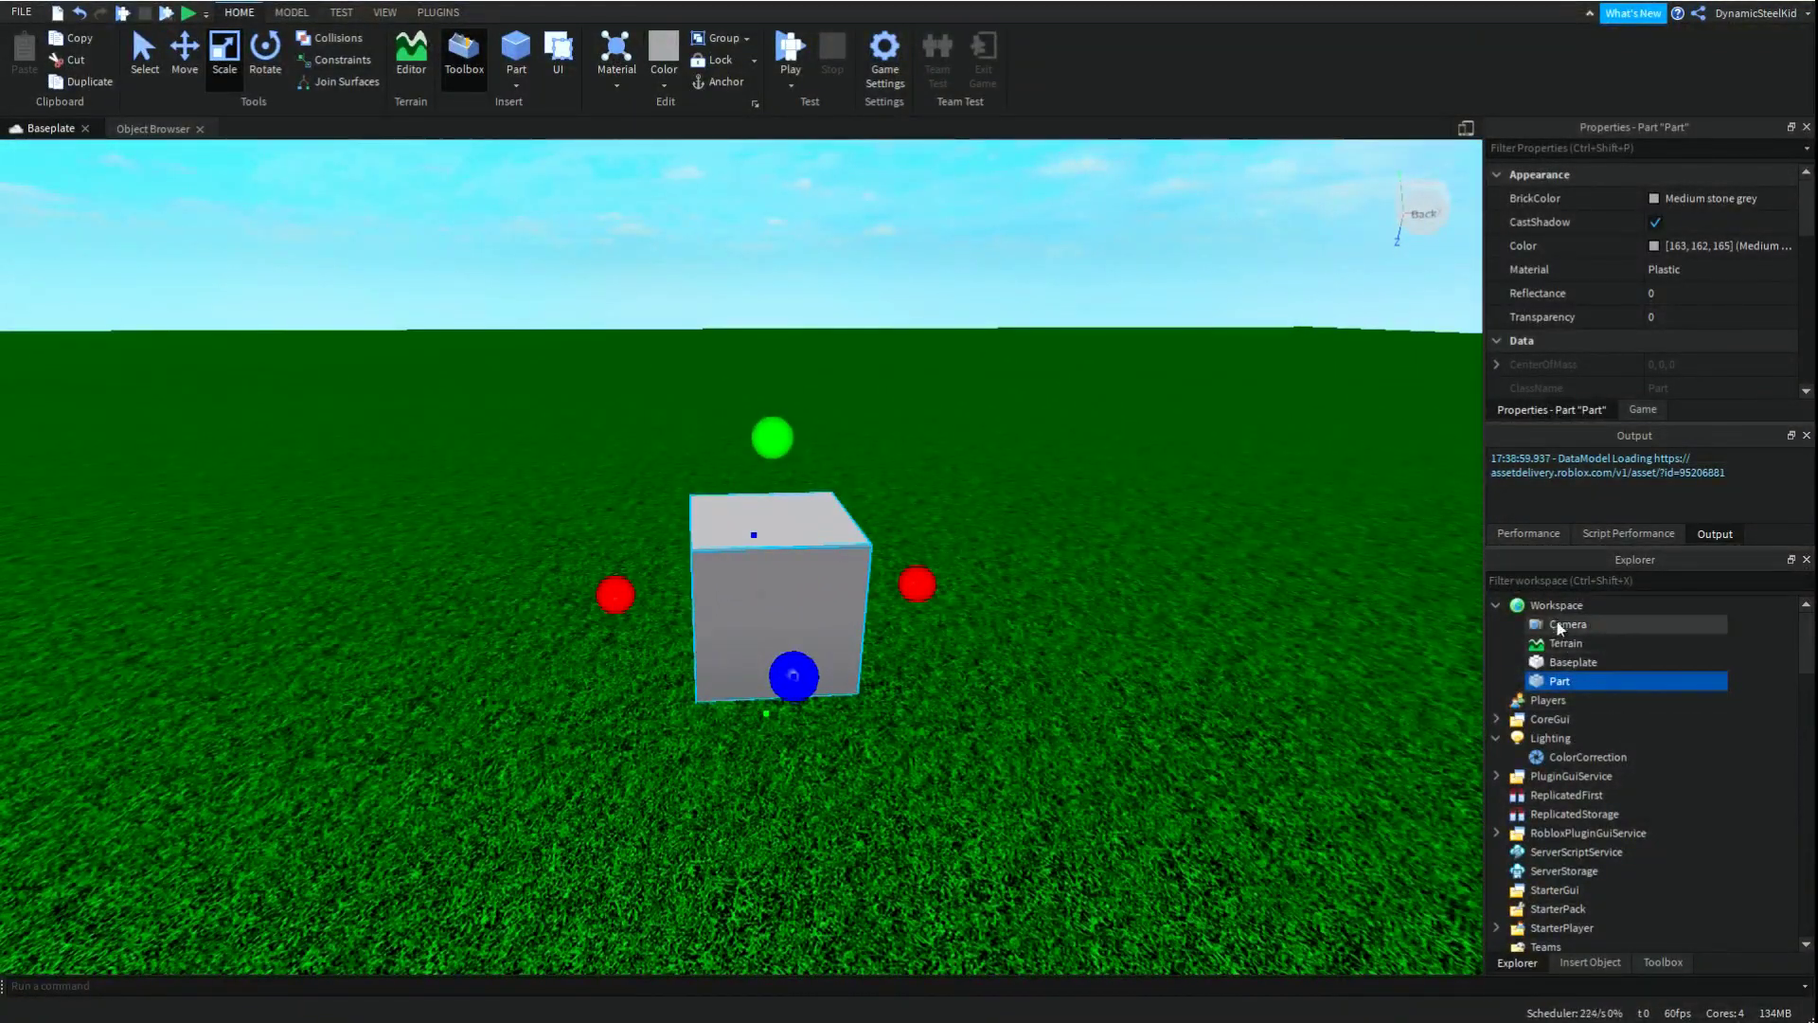
# - Insert a SelectionBox object into the cube part
pyautogui.click(1264, 313)
pyautogui.click(795, 563)
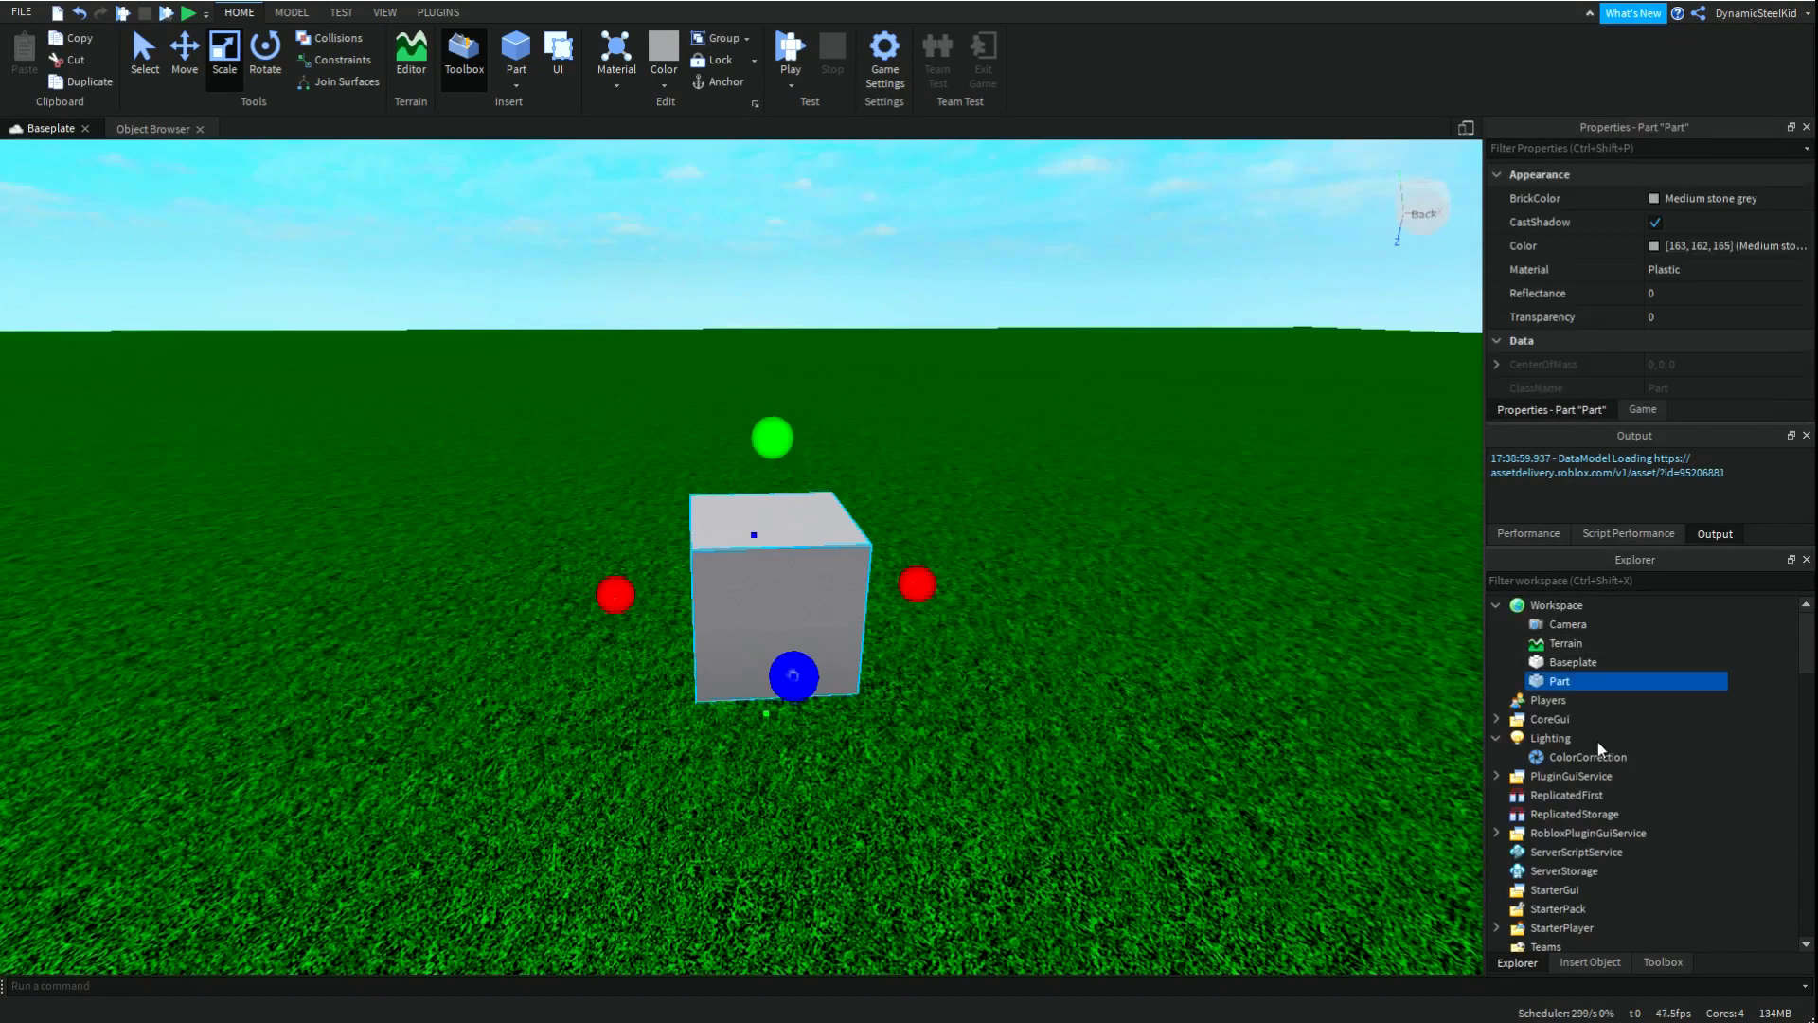
pyautogui.rightClick(1565, 682)
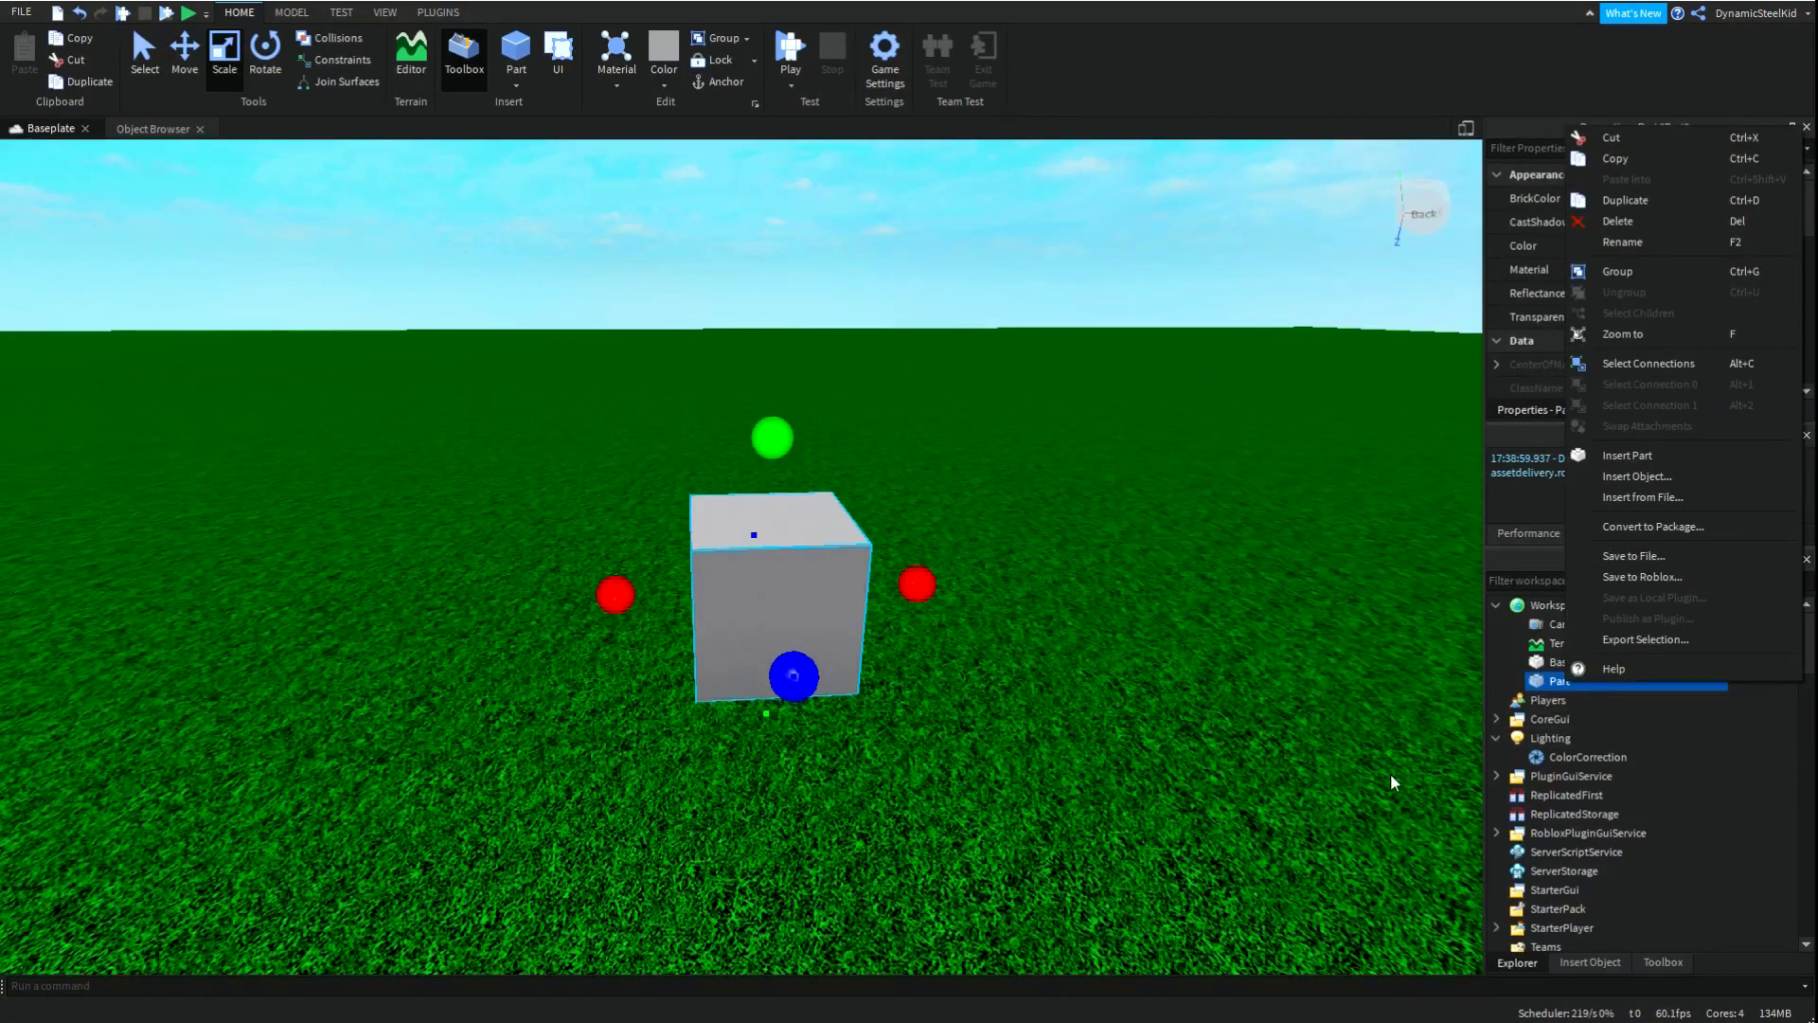
pyautogui.click(1646, 643)
pyautogui.rightClick(1564, 681)
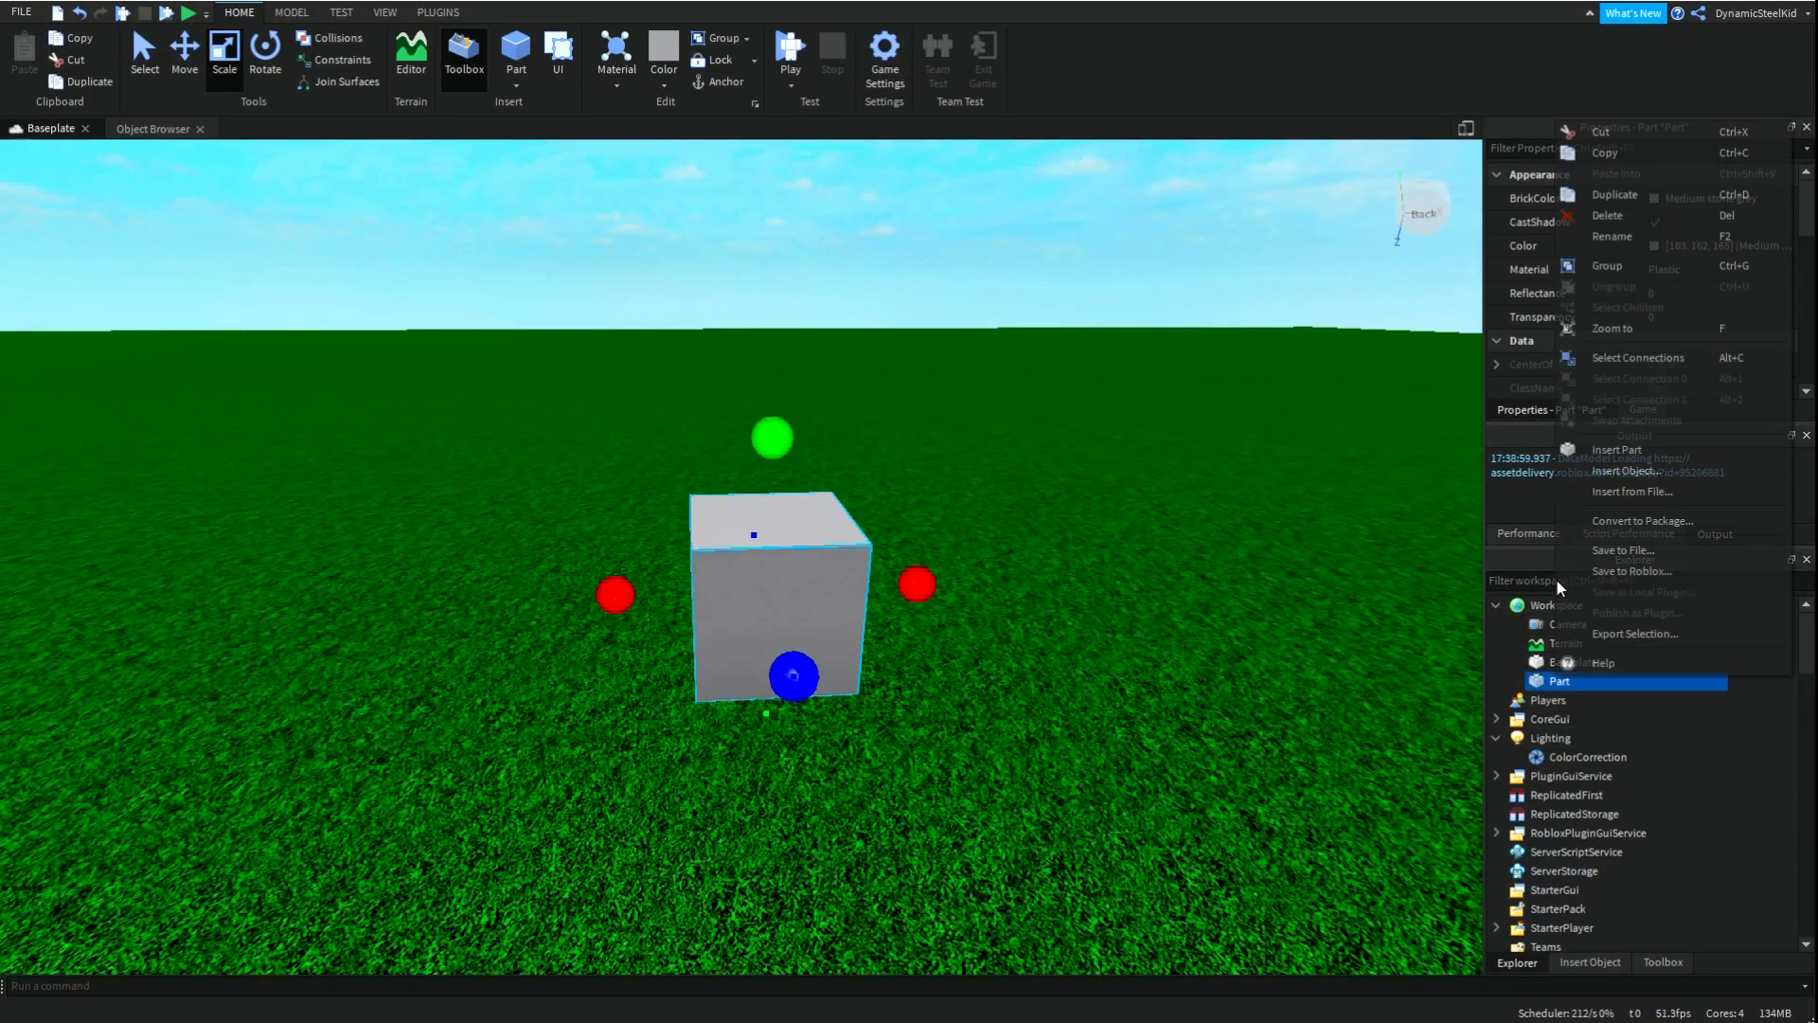
pyautogui.click(1650, 472)
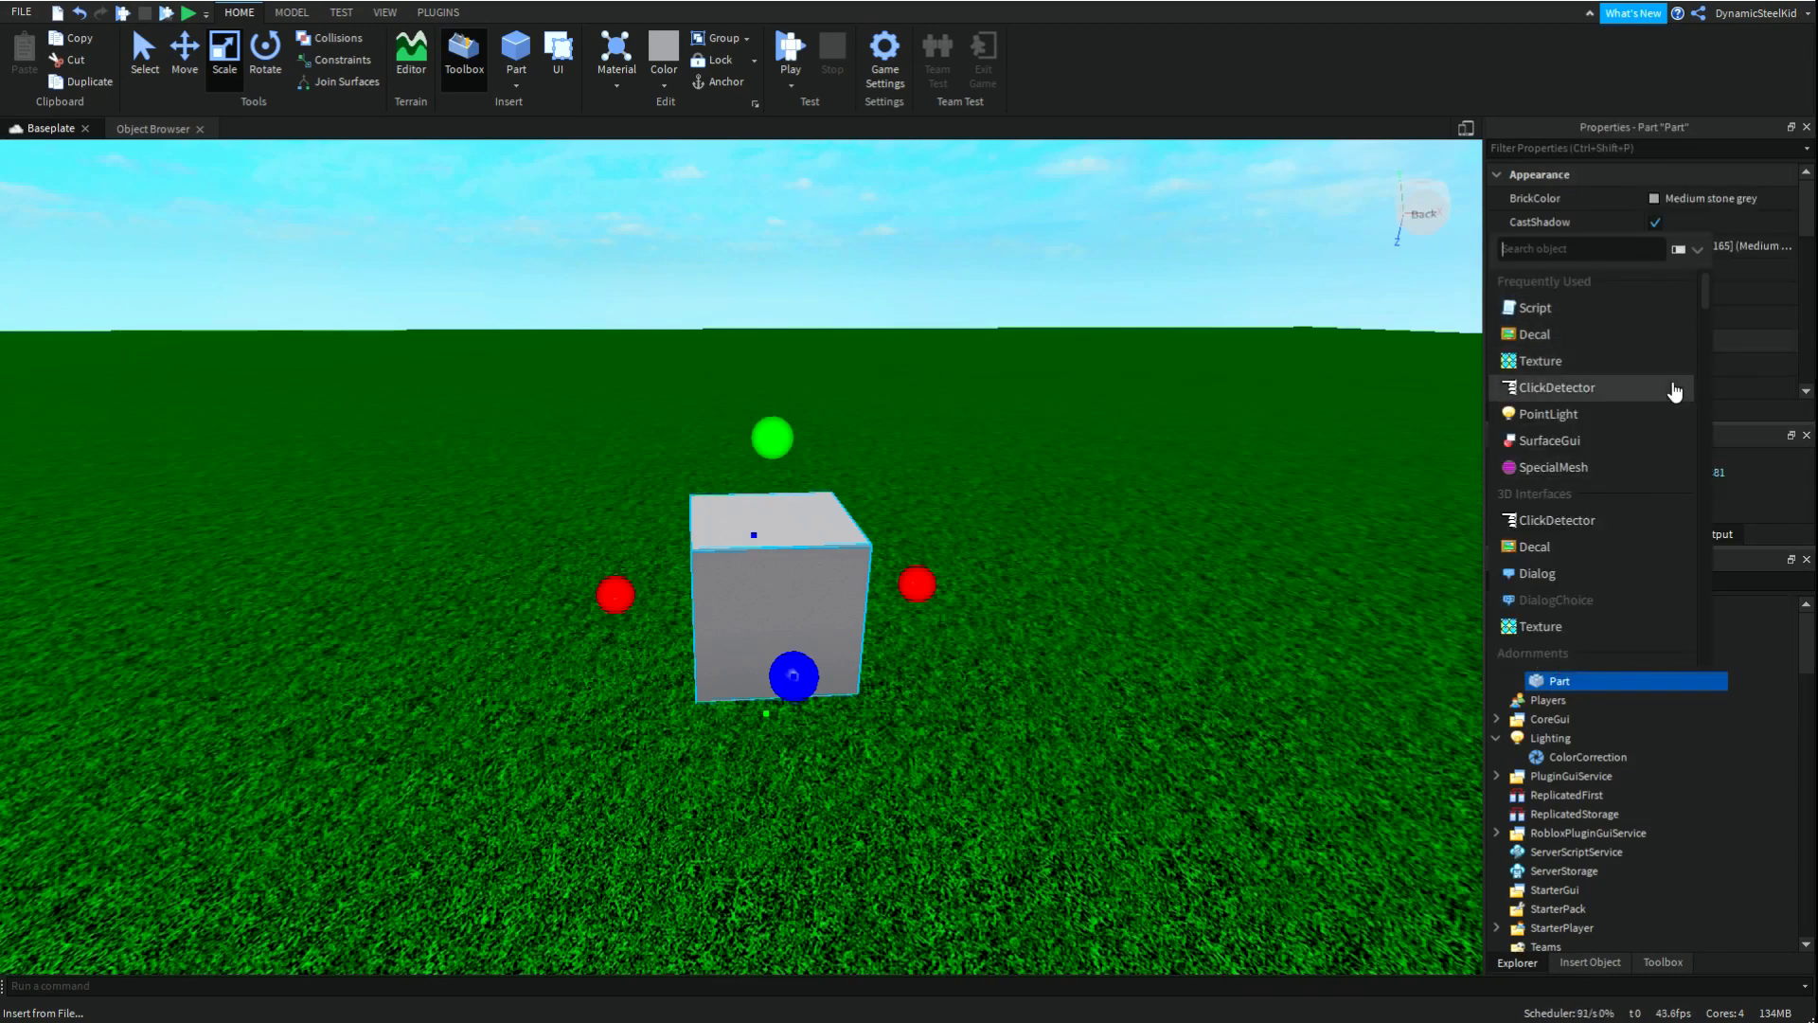
pyautogui.scroll(-5, 1598, 377)
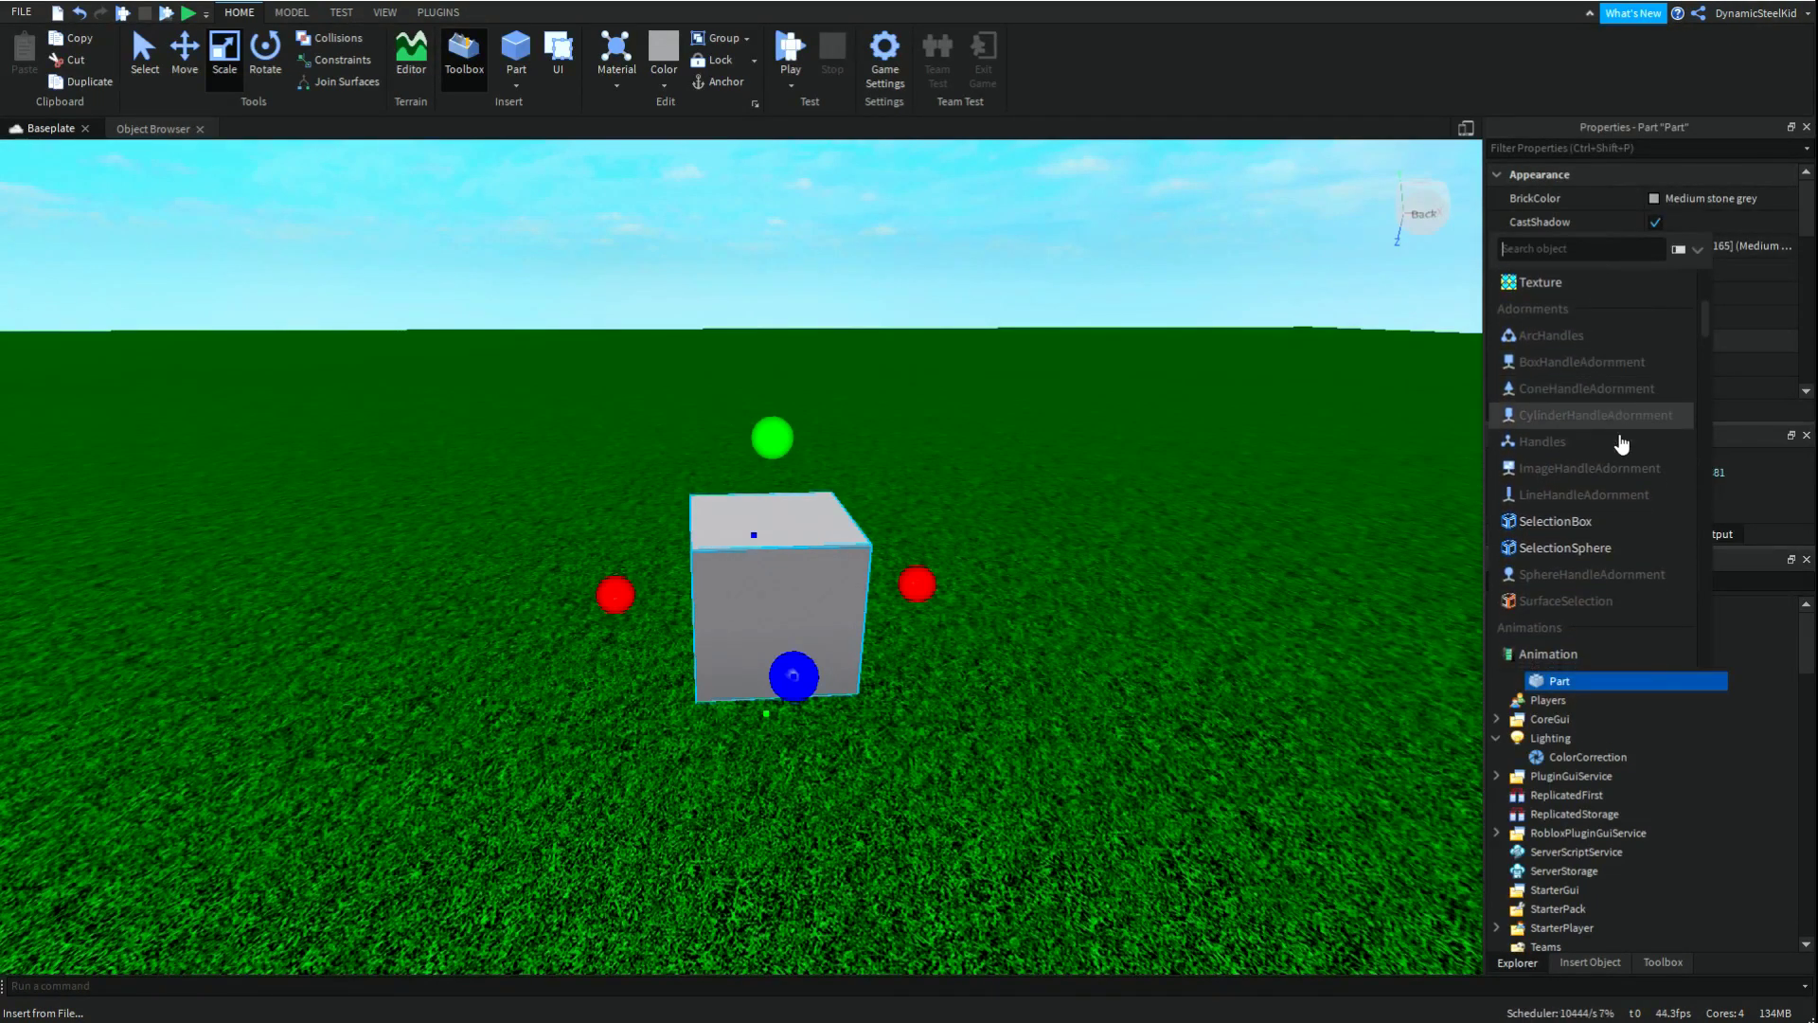
pyautogui.click(1600, 522)
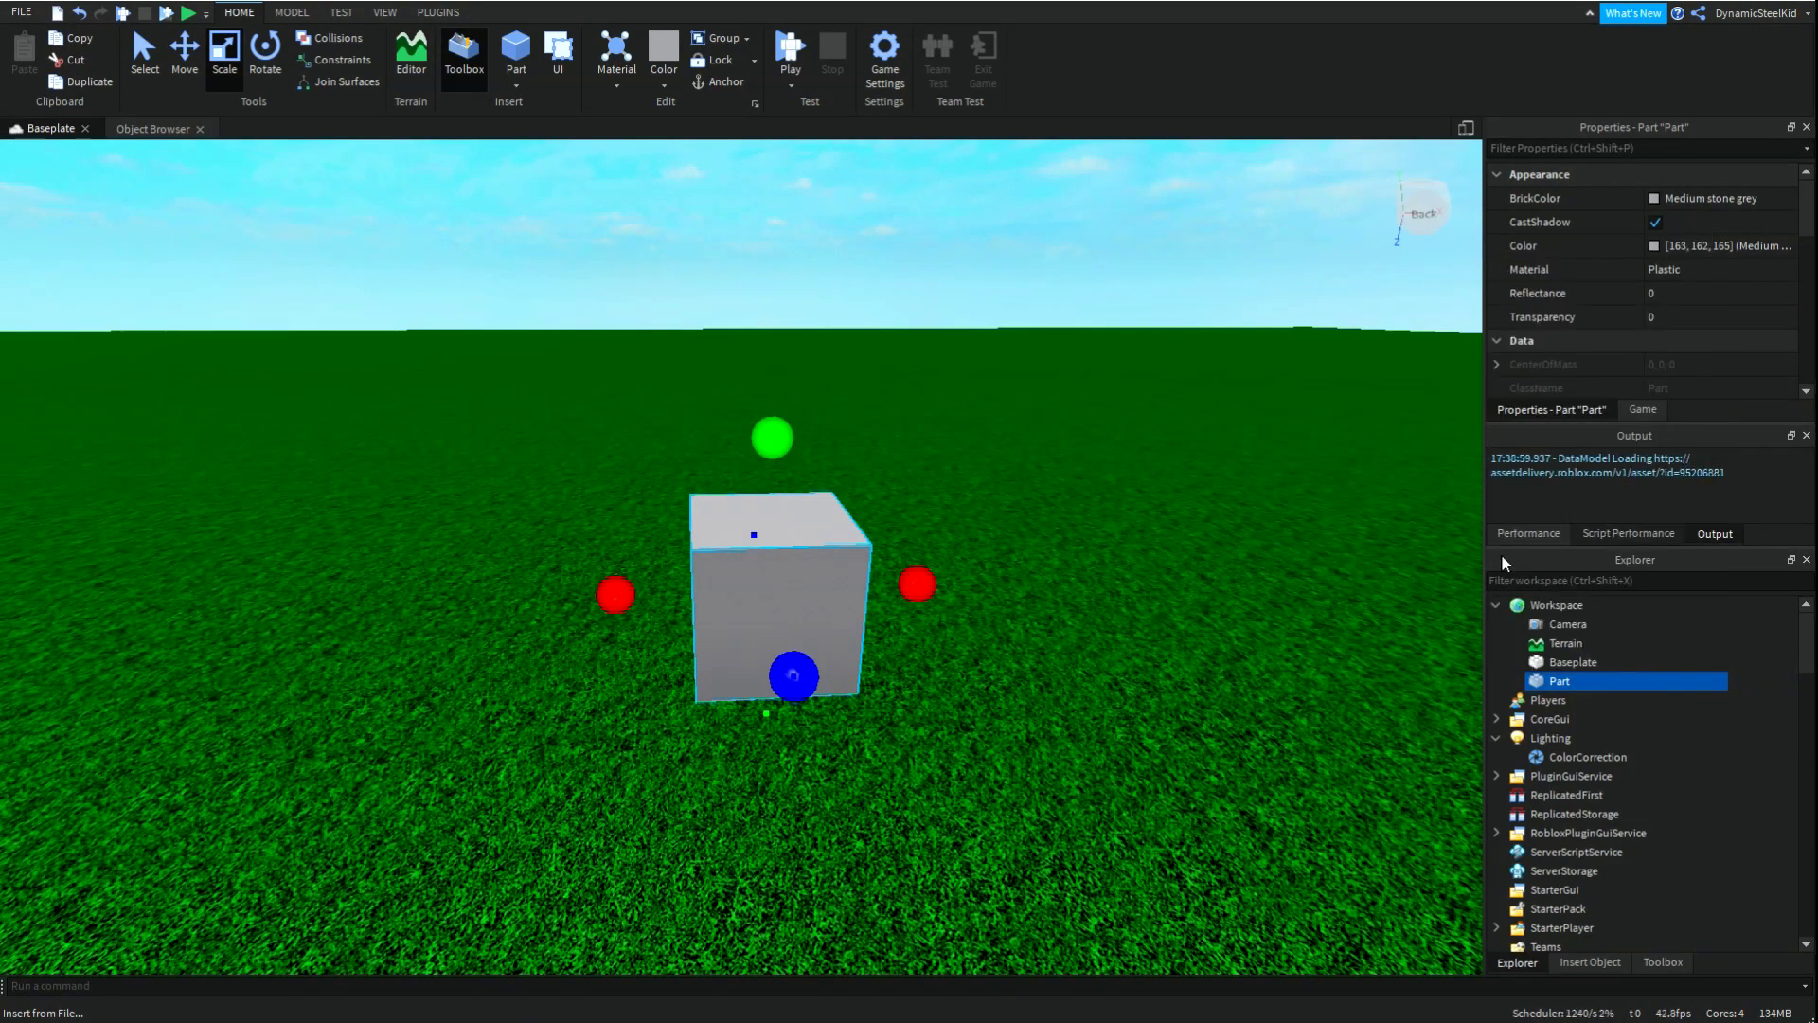
# - Set the SelectionBox's Adornee to the cube part it belongs to
pyautogui.click(1604, 702)
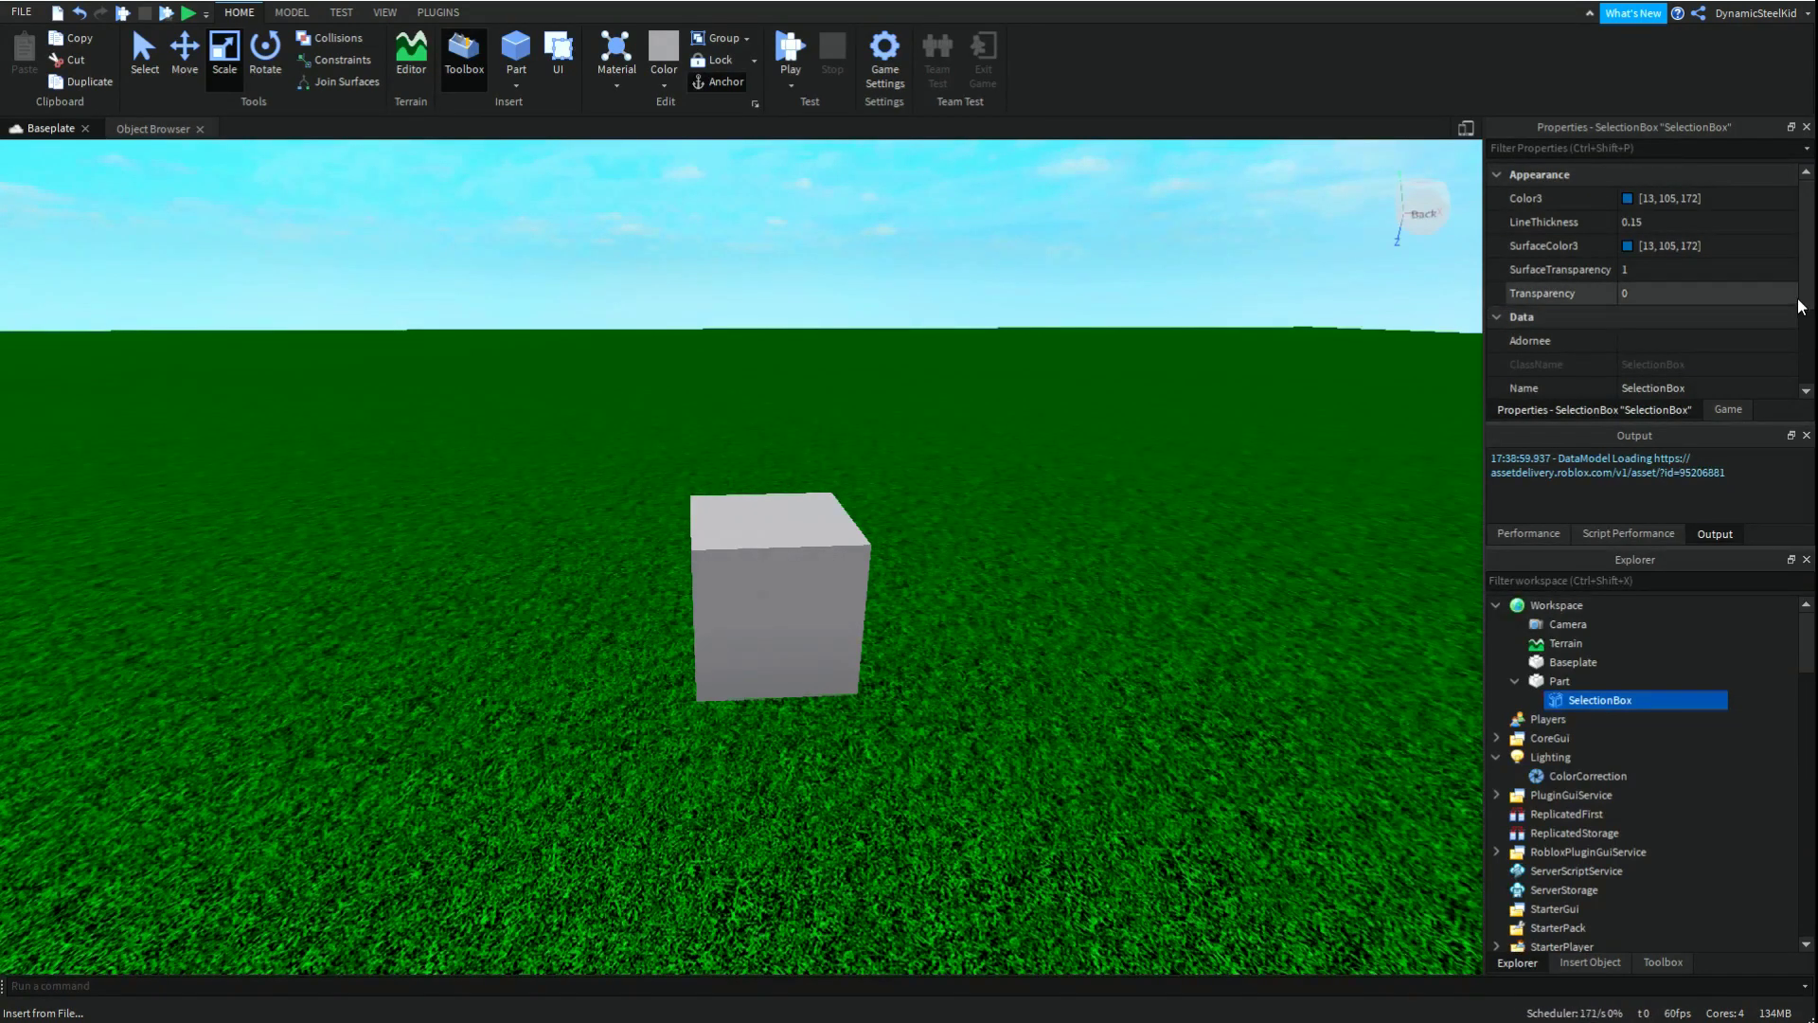
pyautogui.click(1650, 339)
pyautogui.click(1649, 339)
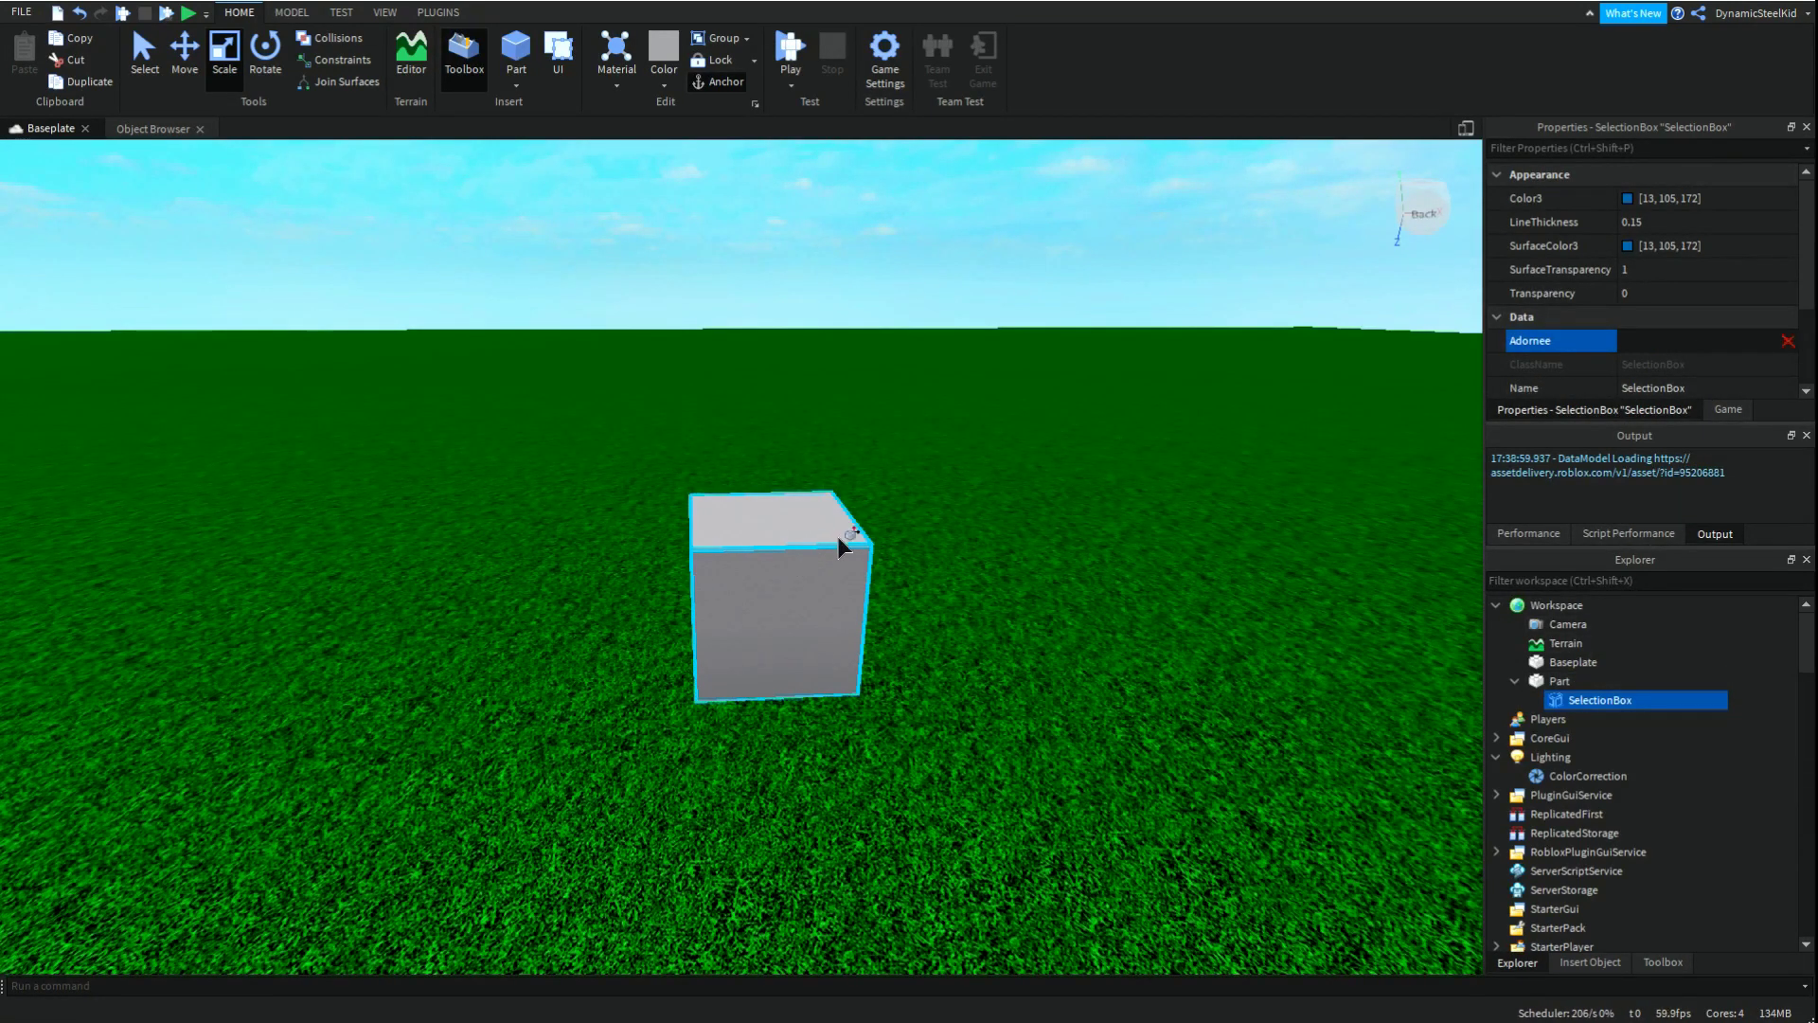
pyautogui.click(1567, 684)
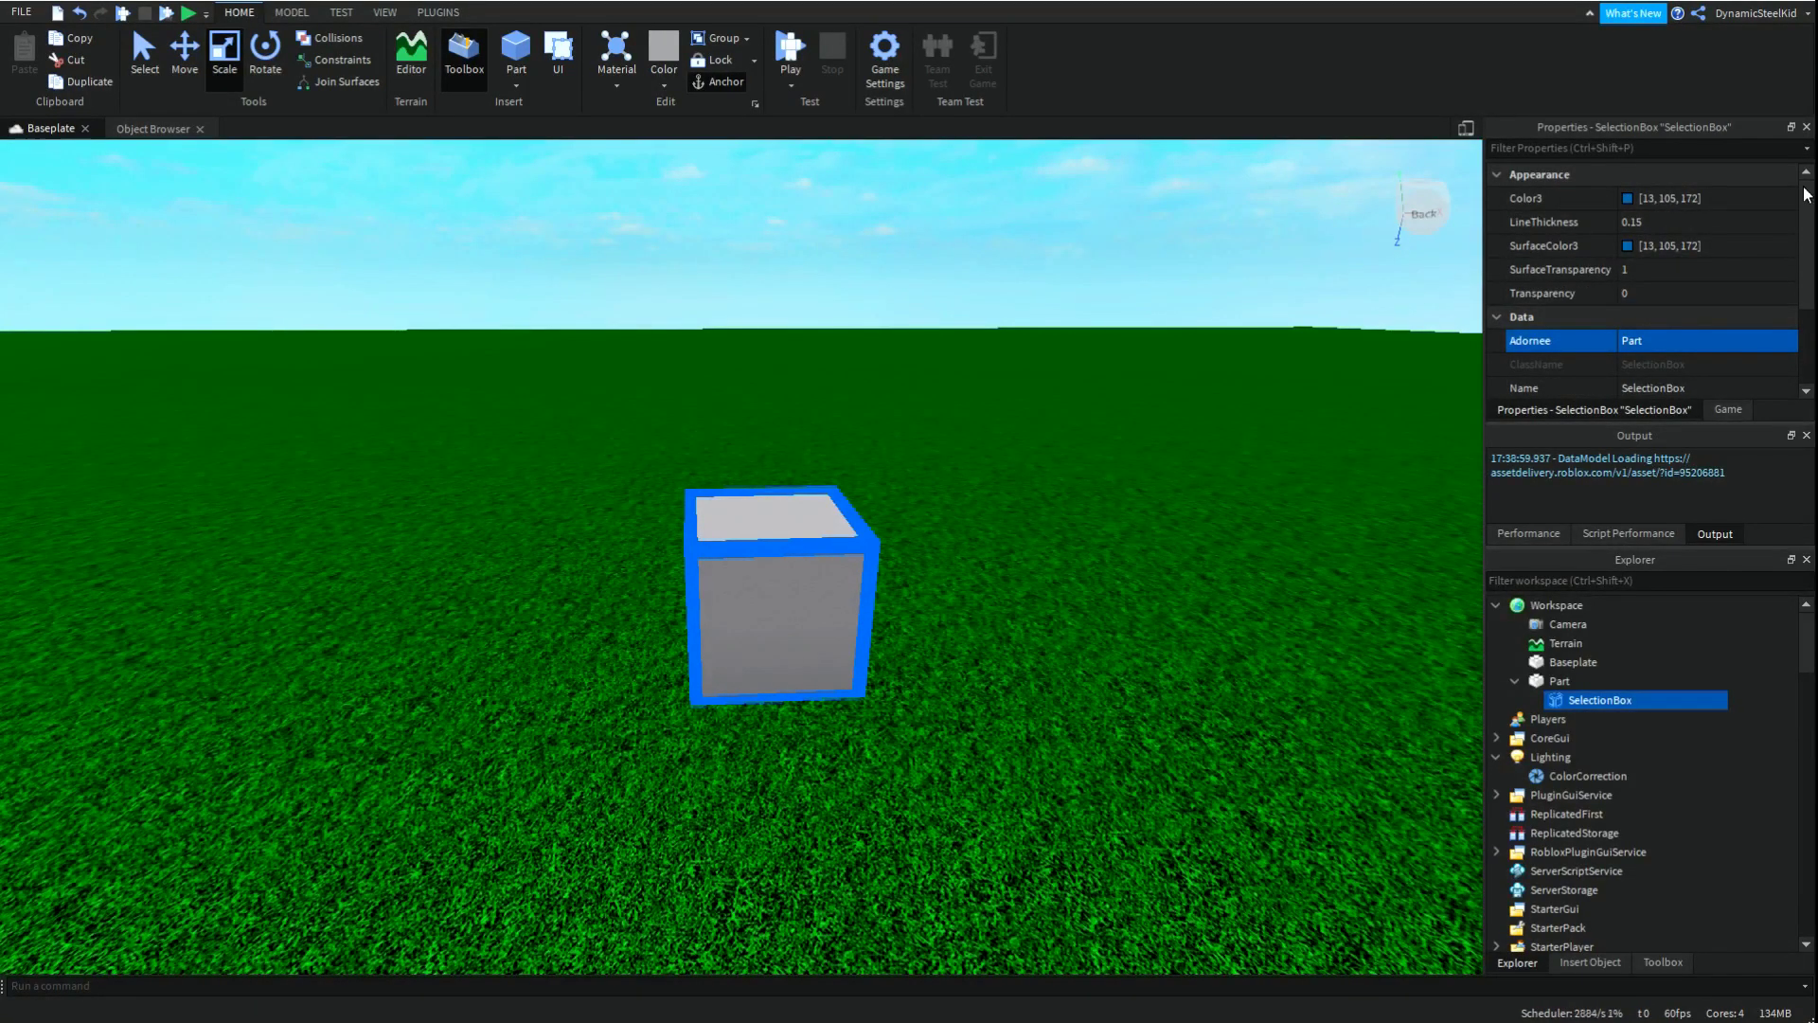
# - Set the SelectionBox's Color3 outline color to black [0, 0, 0]
pyautogui.scroll(-2, 1579, 314)
pyautogui.scroll(2, 1580, 314)
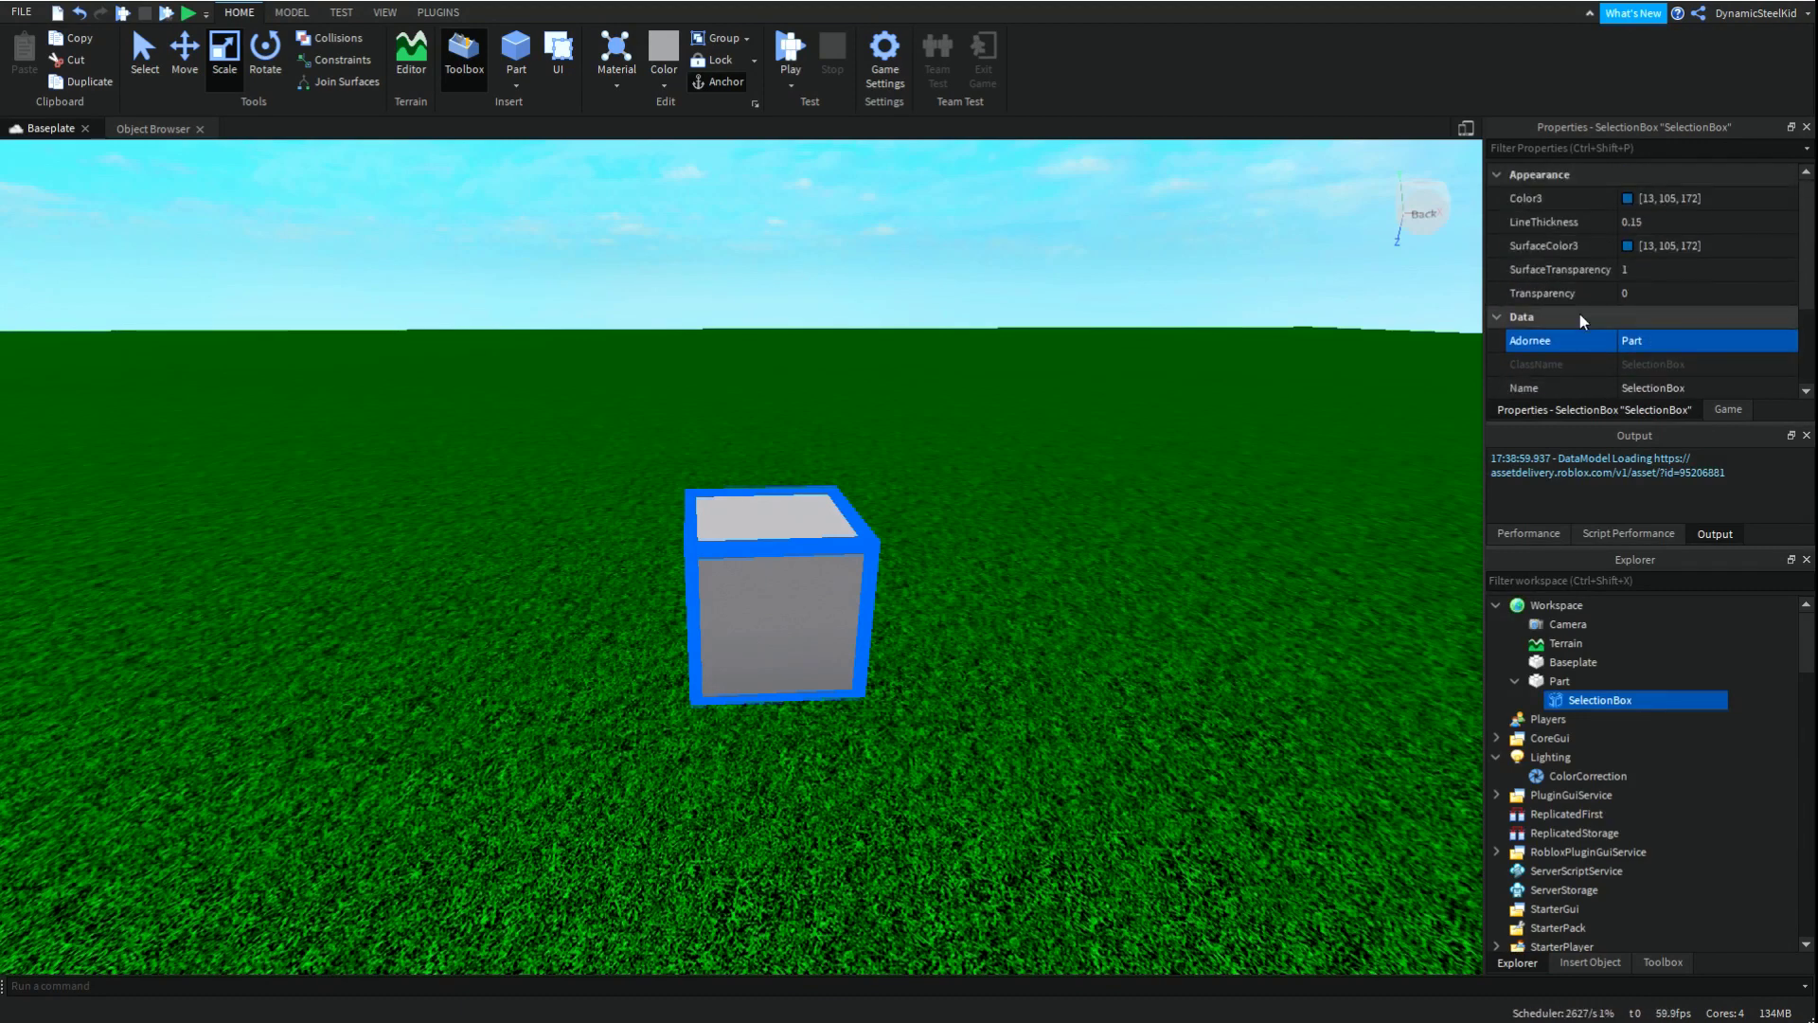
pyautogui.click(1629, 202)
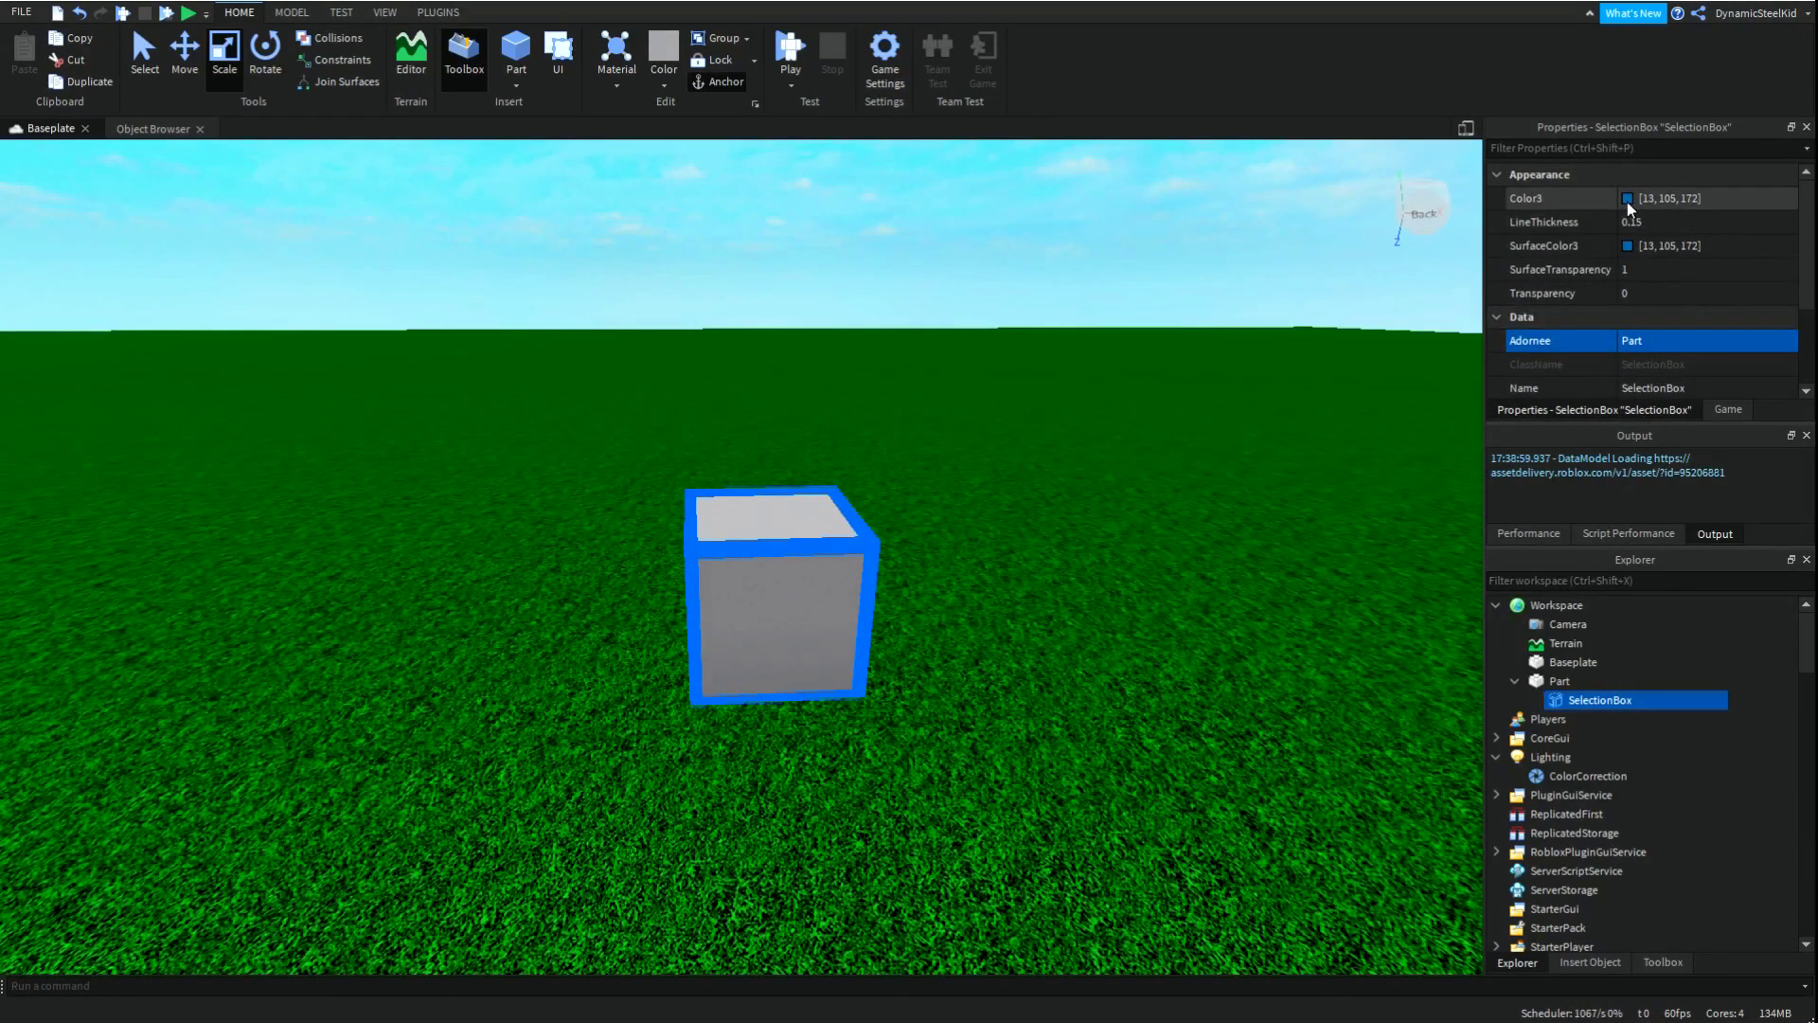
pyautogui.click(1114, 687)
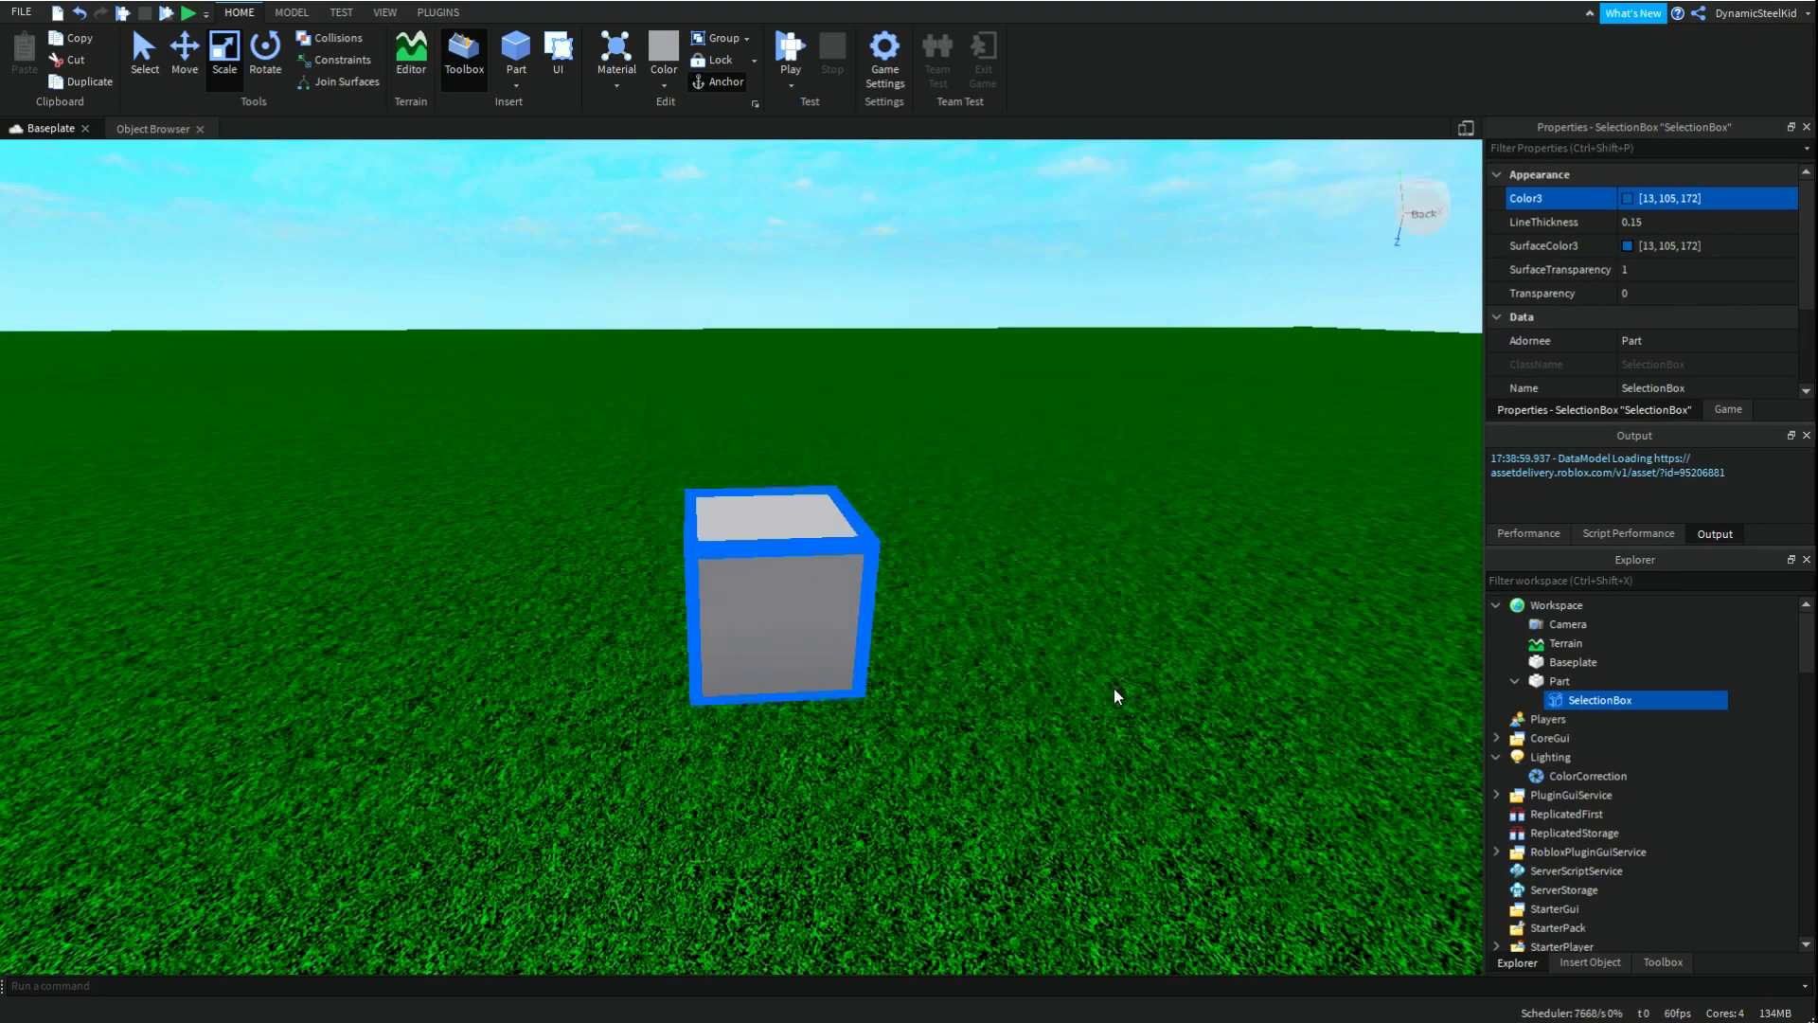
pyautogui.press('a')
pyautogui.moveTo(747, 541); pyautogui.dragTo(747, 541, button='right')
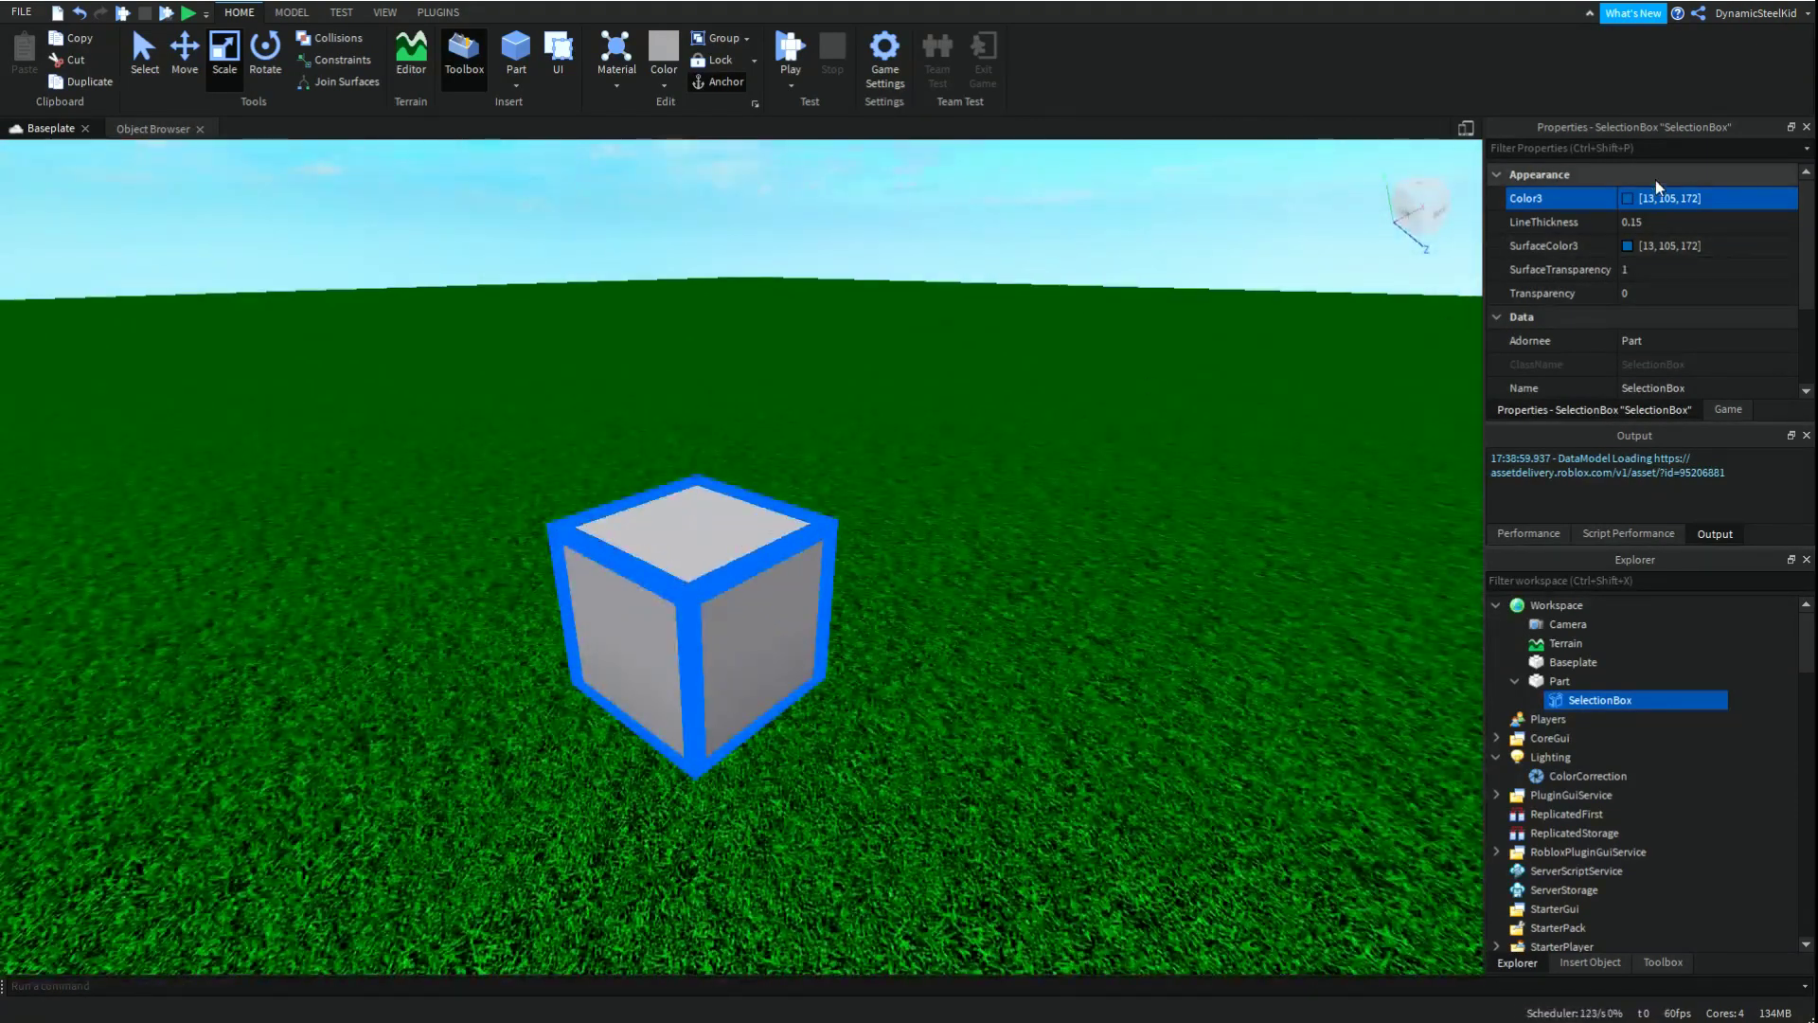
pyautogui.click(1627, 198)
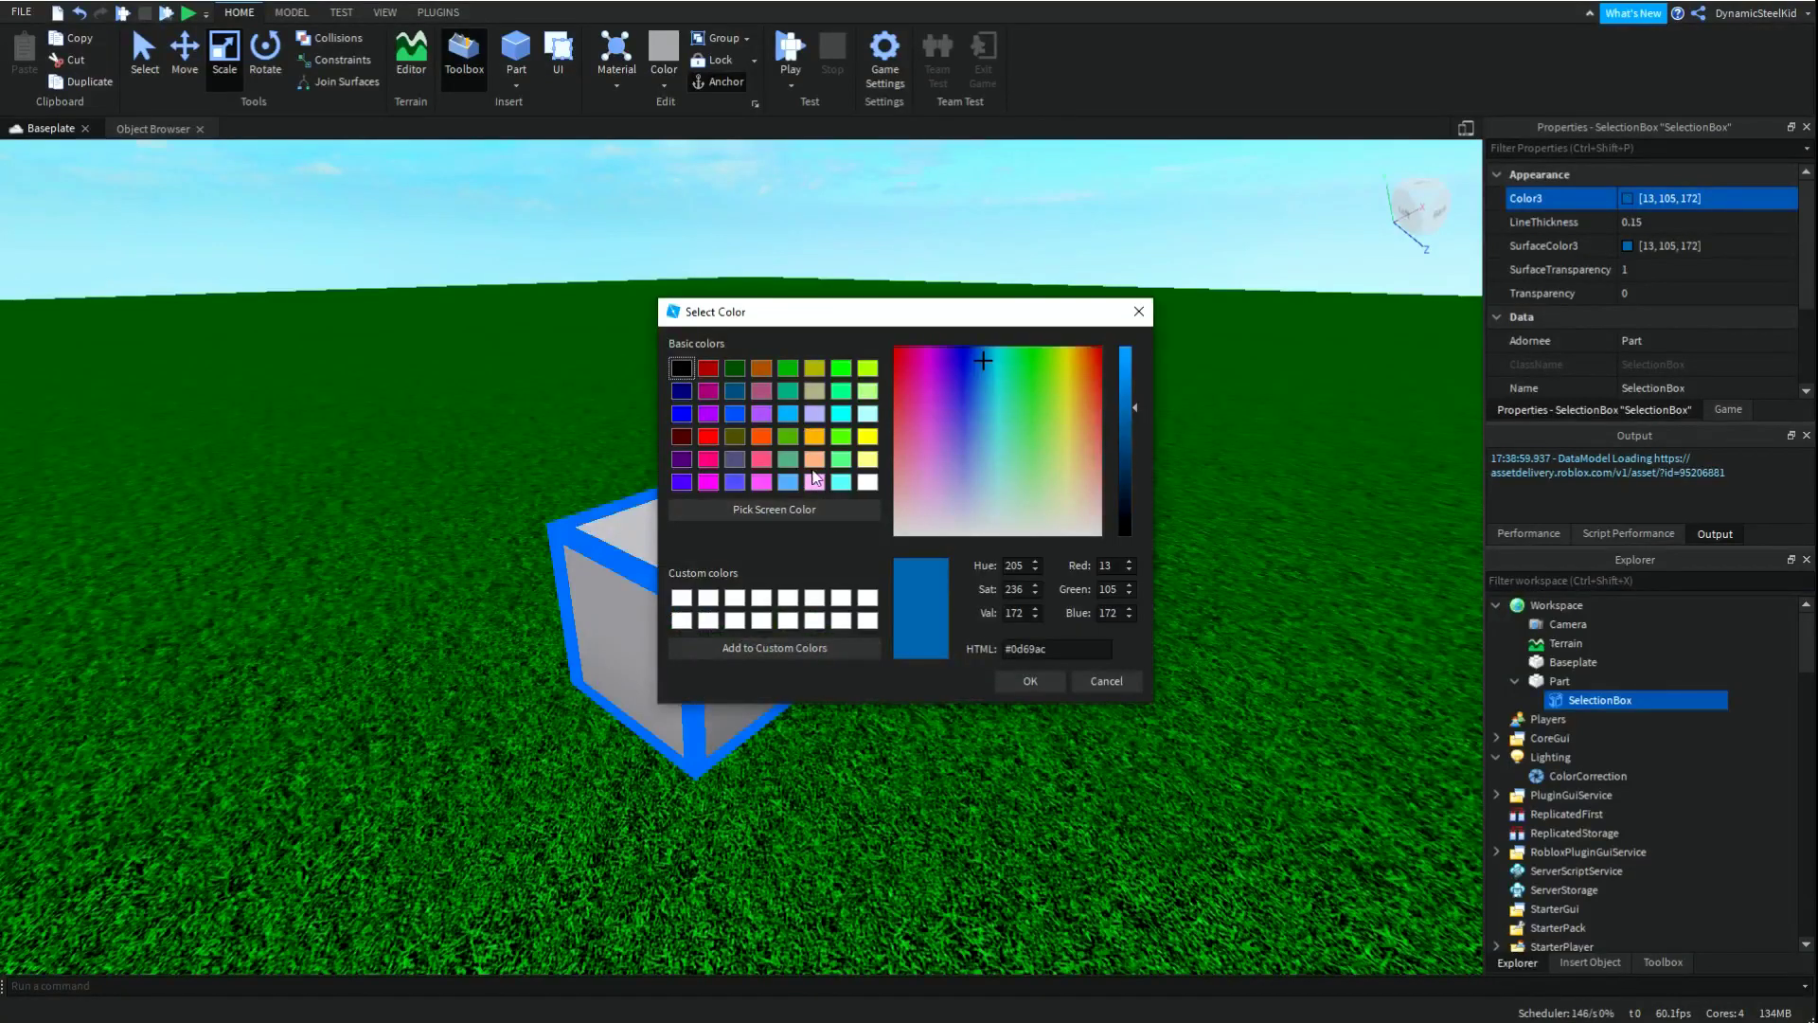
pyautogui.moveTo(1124, 464); pyautogui.dragTo(1148, 682)
pyautogui.click(1030, 680)
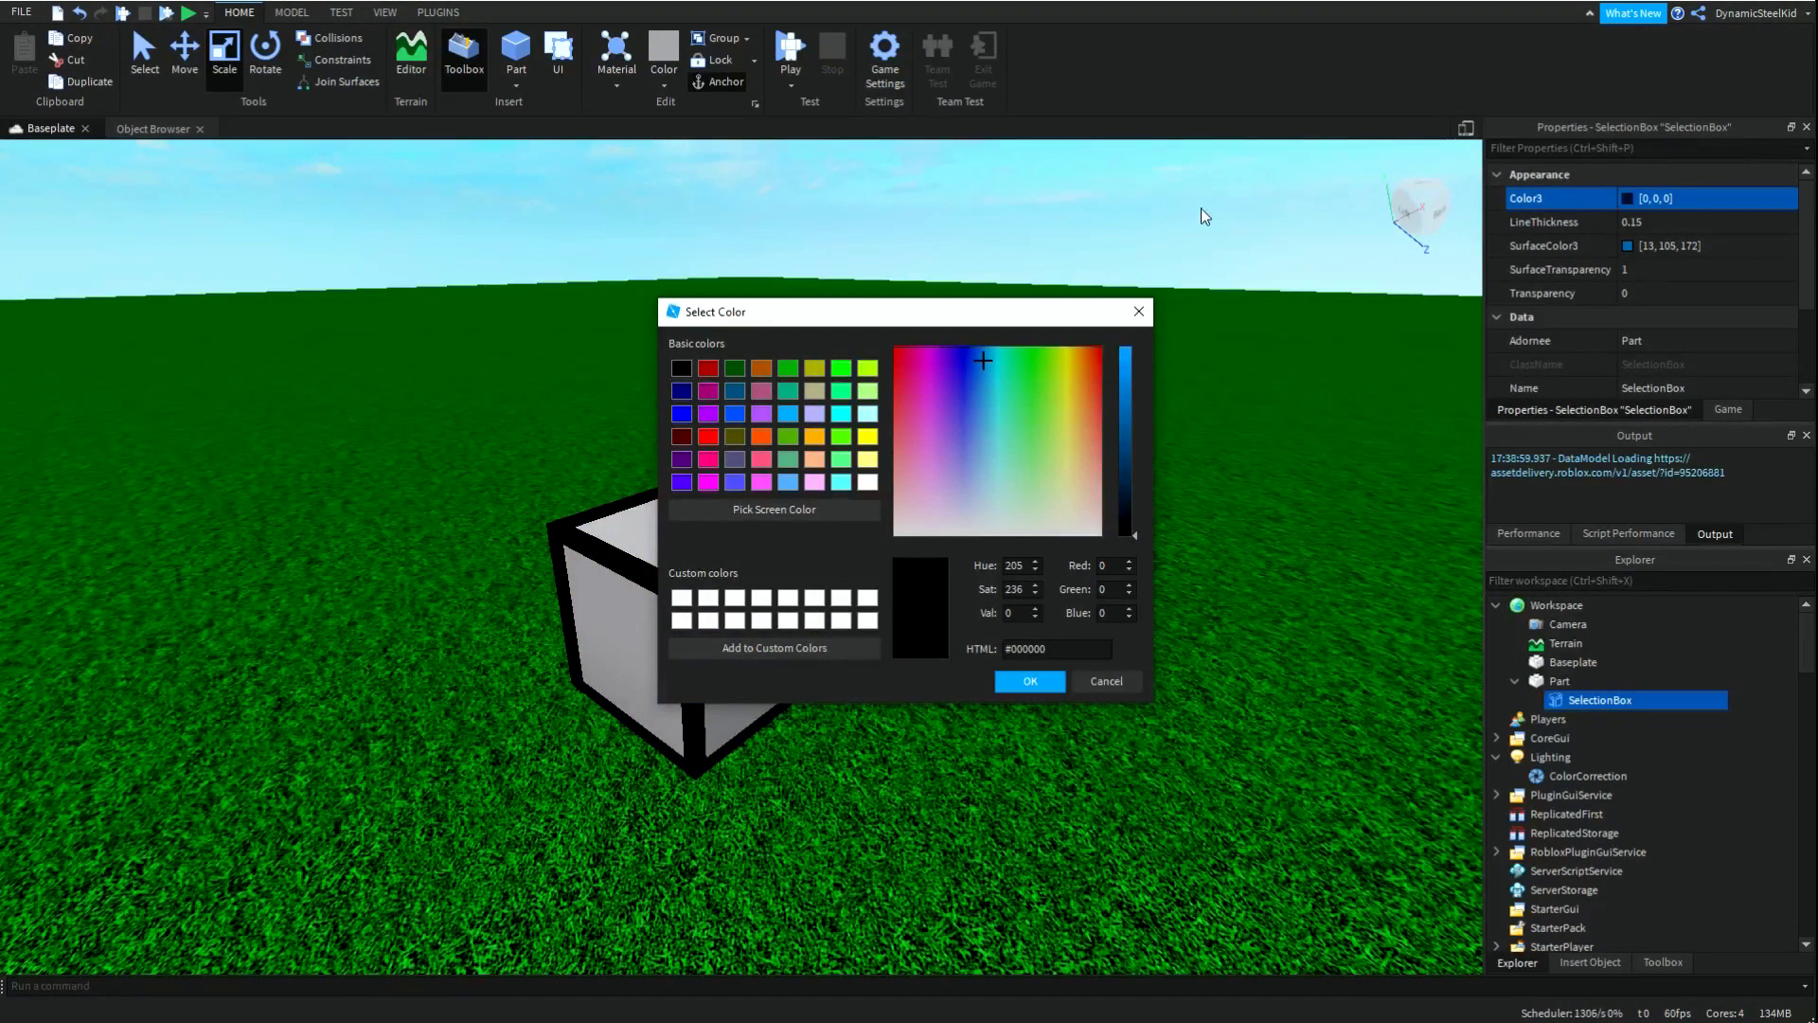
pyautogui.click(1027, 684)
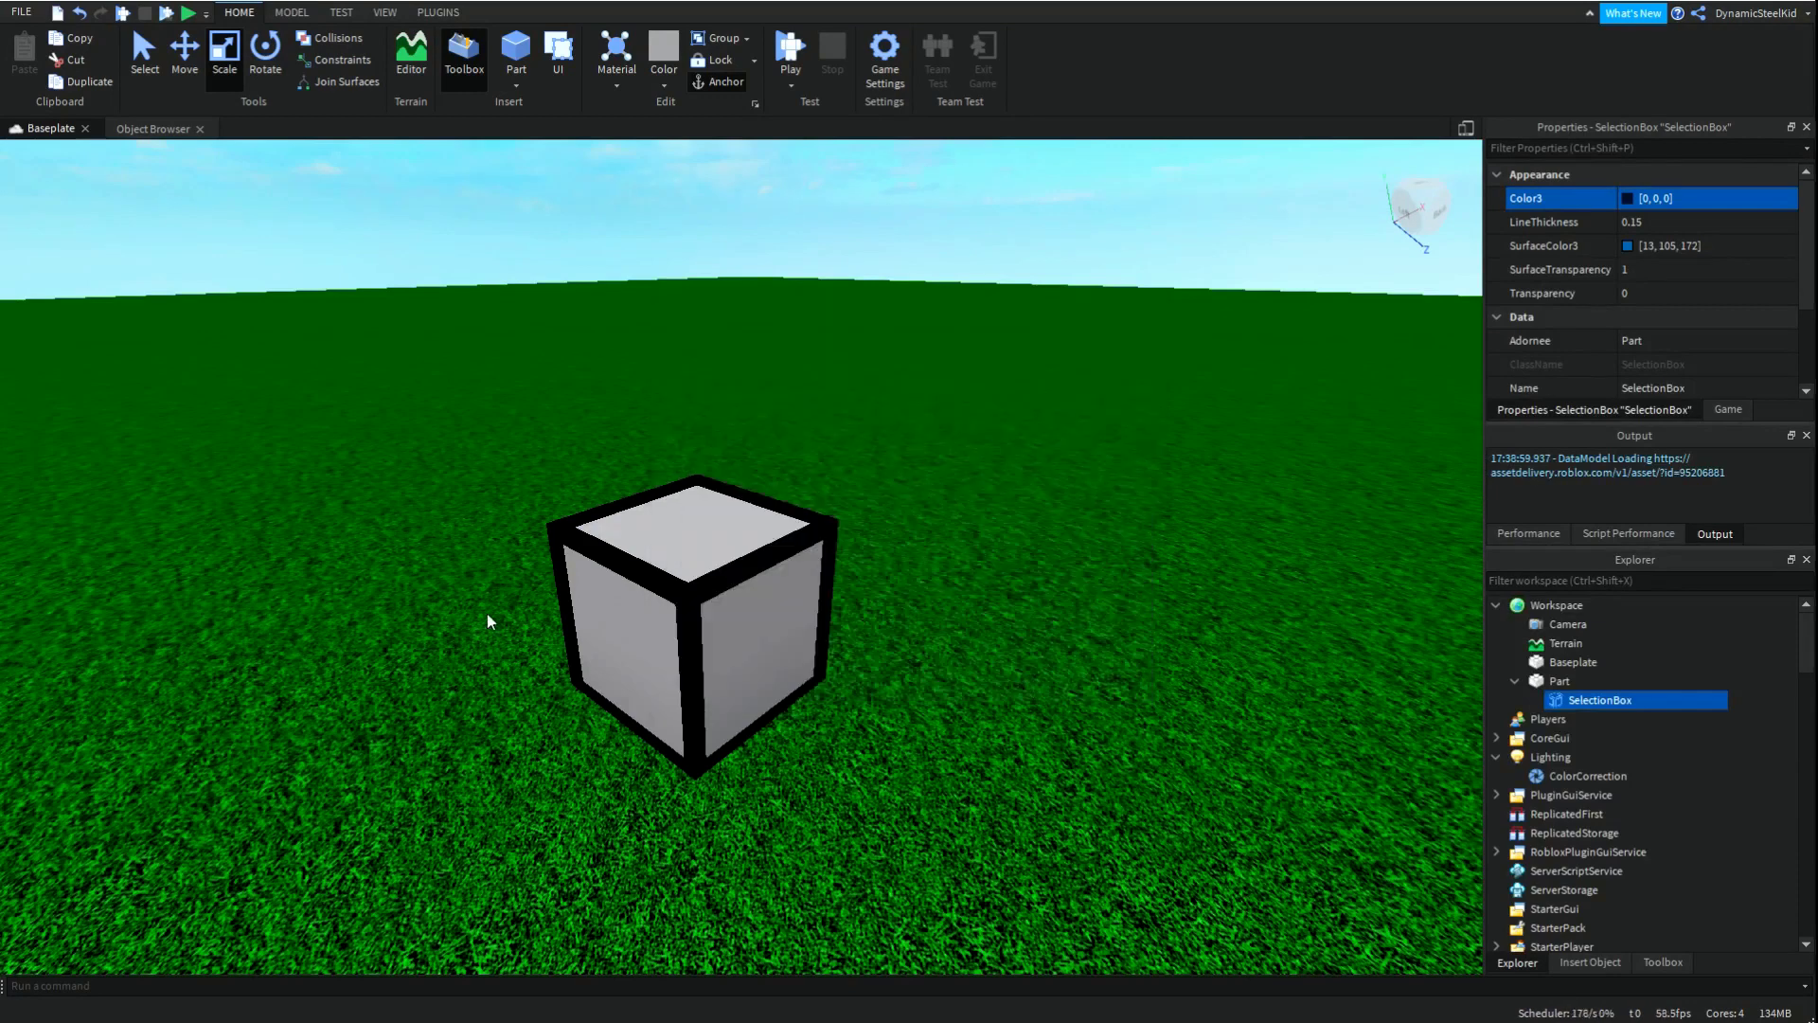
# - Set the SelectionBox's LineThickness to 0.05 and keep the SelectionBox selected
pyautogui.click(1668, 221)
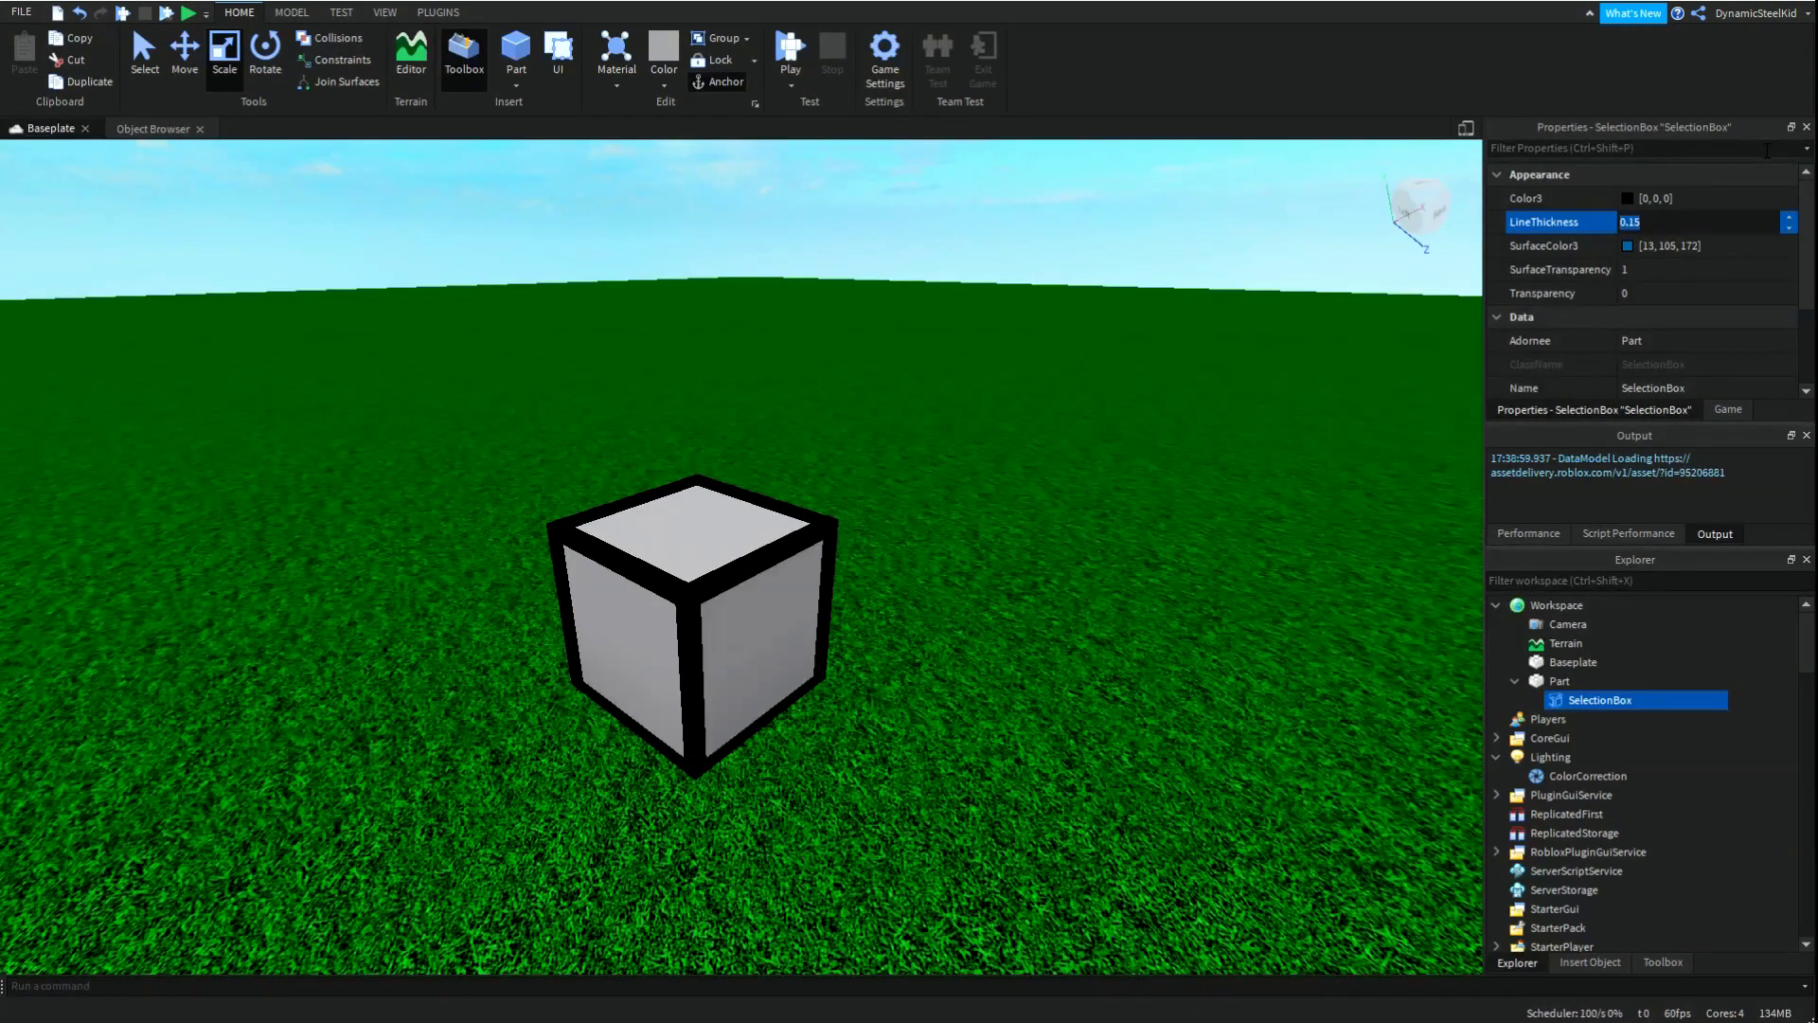
pyautogui.write('0.05')
pyautogui.press('Return')
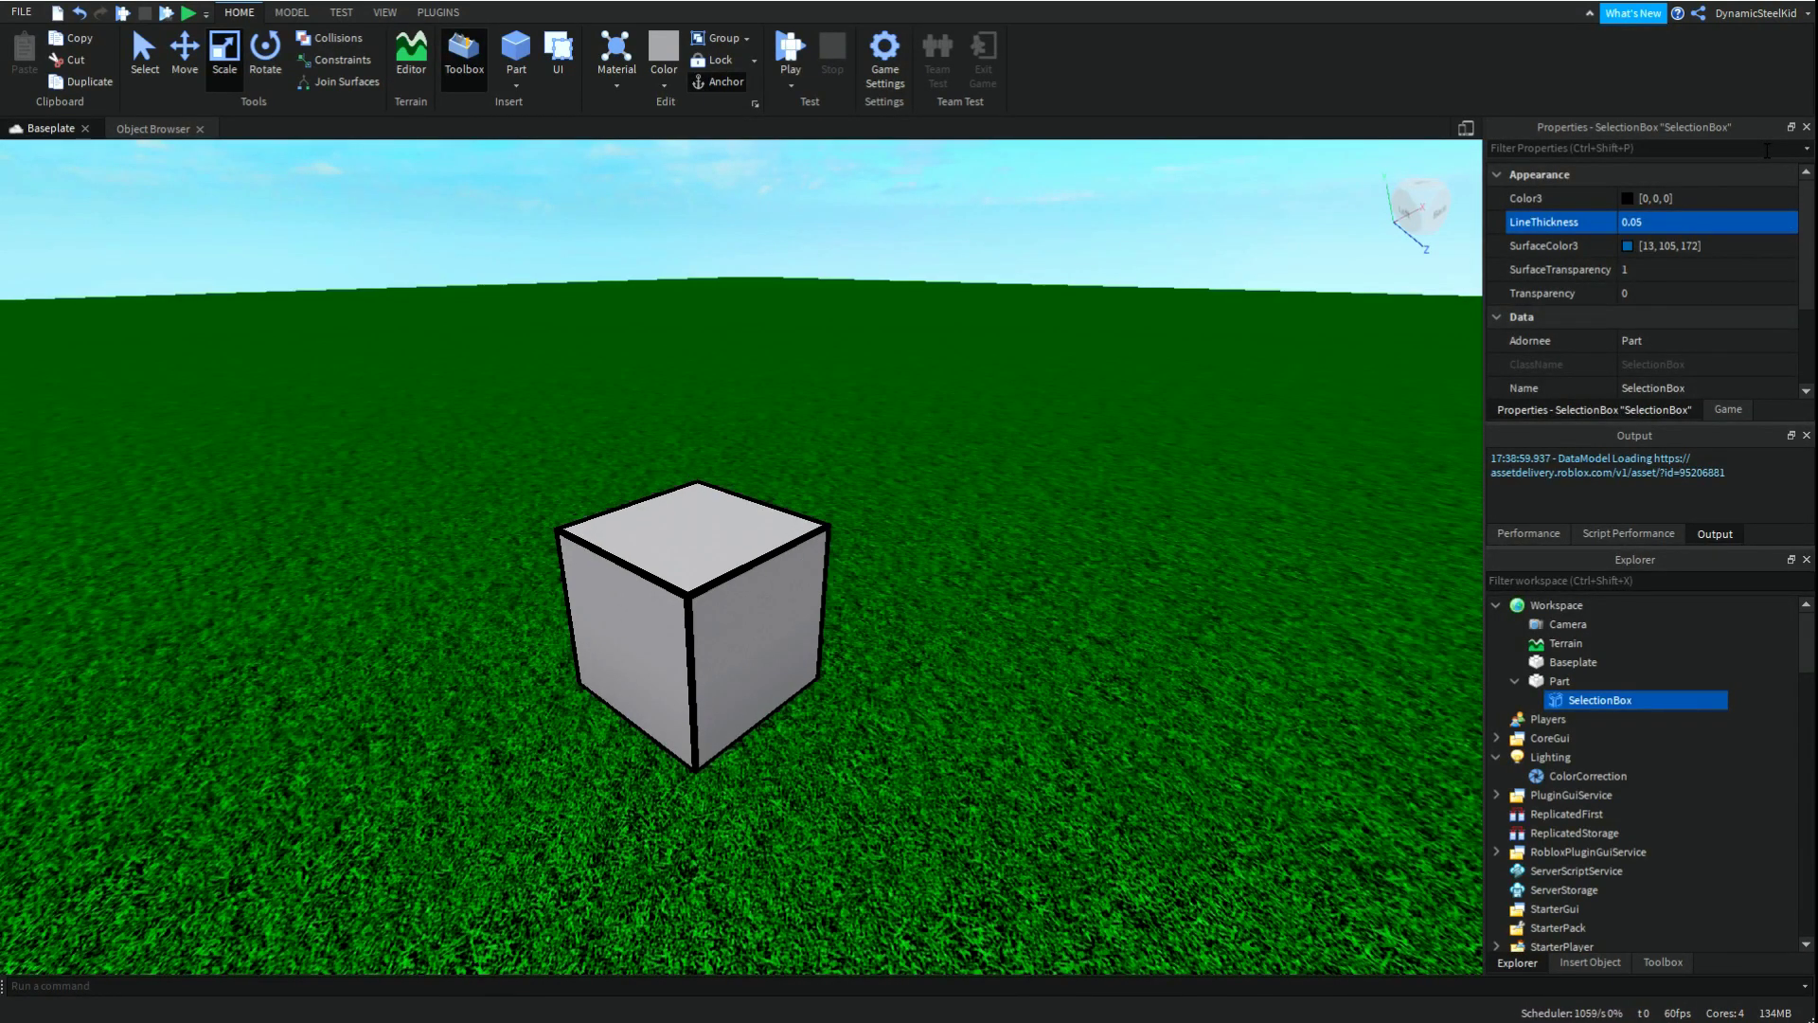
pyautogui.click(1150, 211)
pyautogui.click(1611, 699)
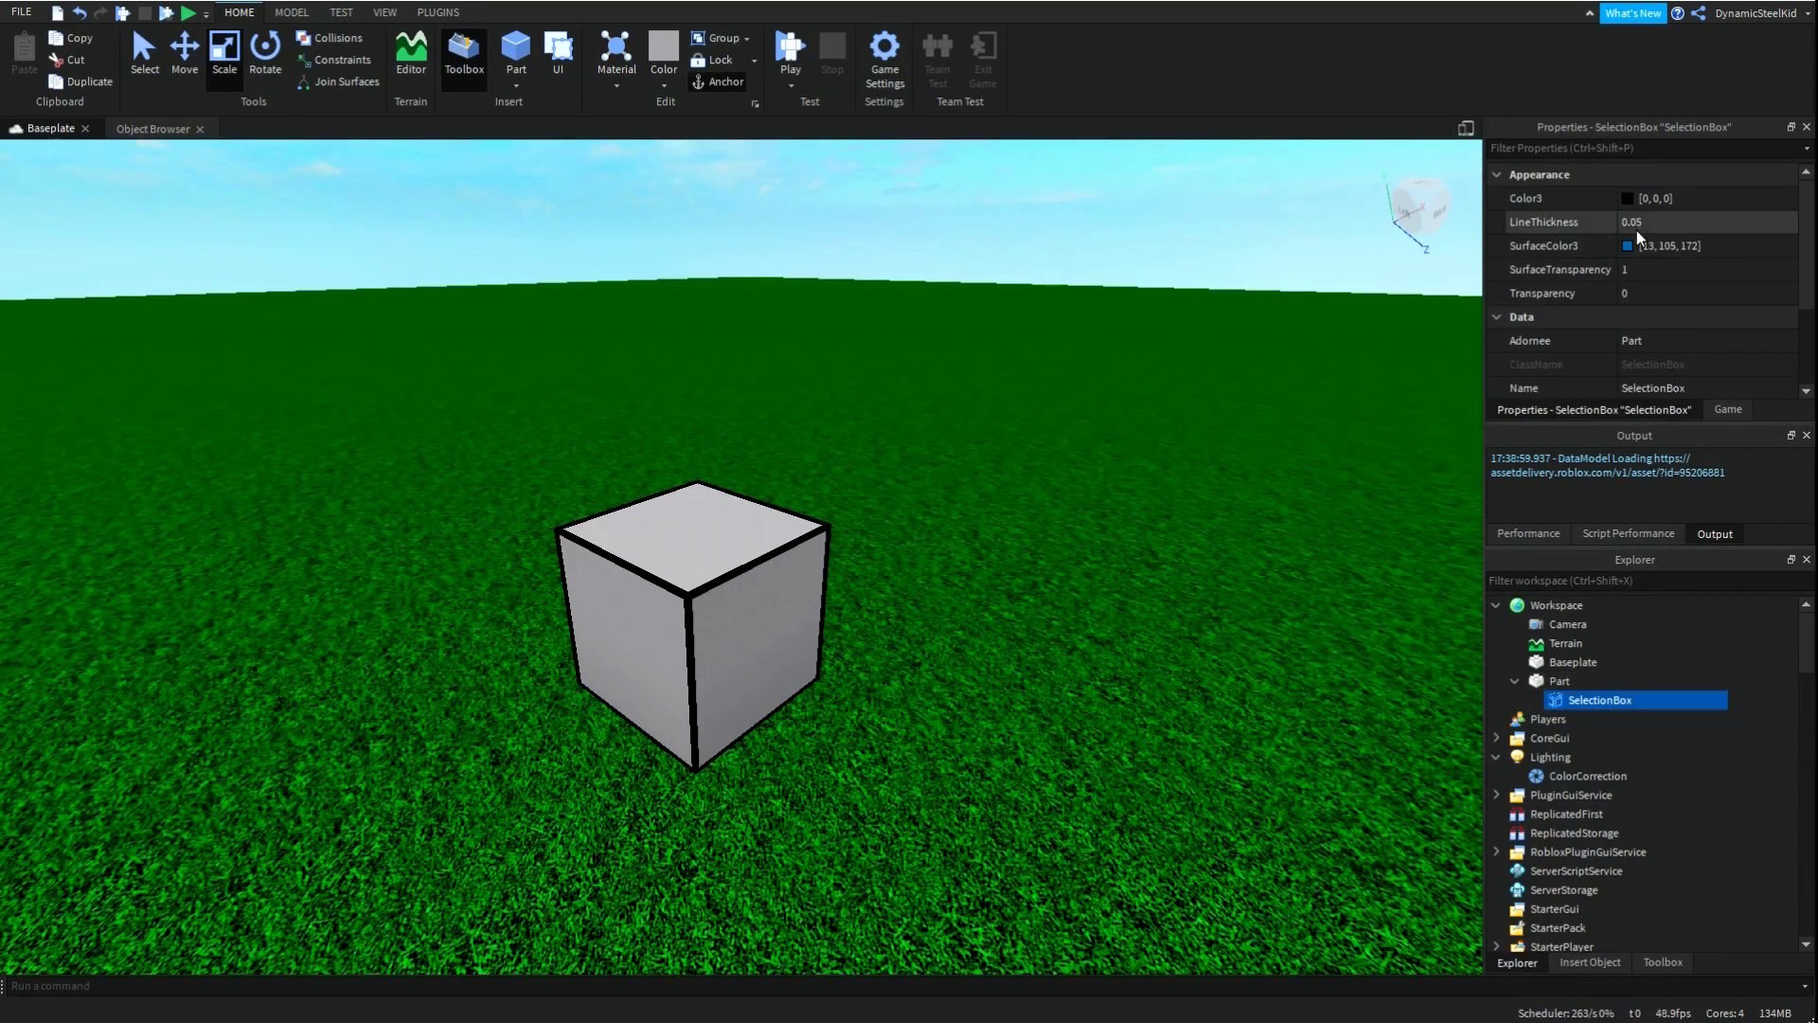
# - Try a SurfaceTransparency of 0 on the SelectionBox and set it back to 1
pyautogui.click(1632, 267)
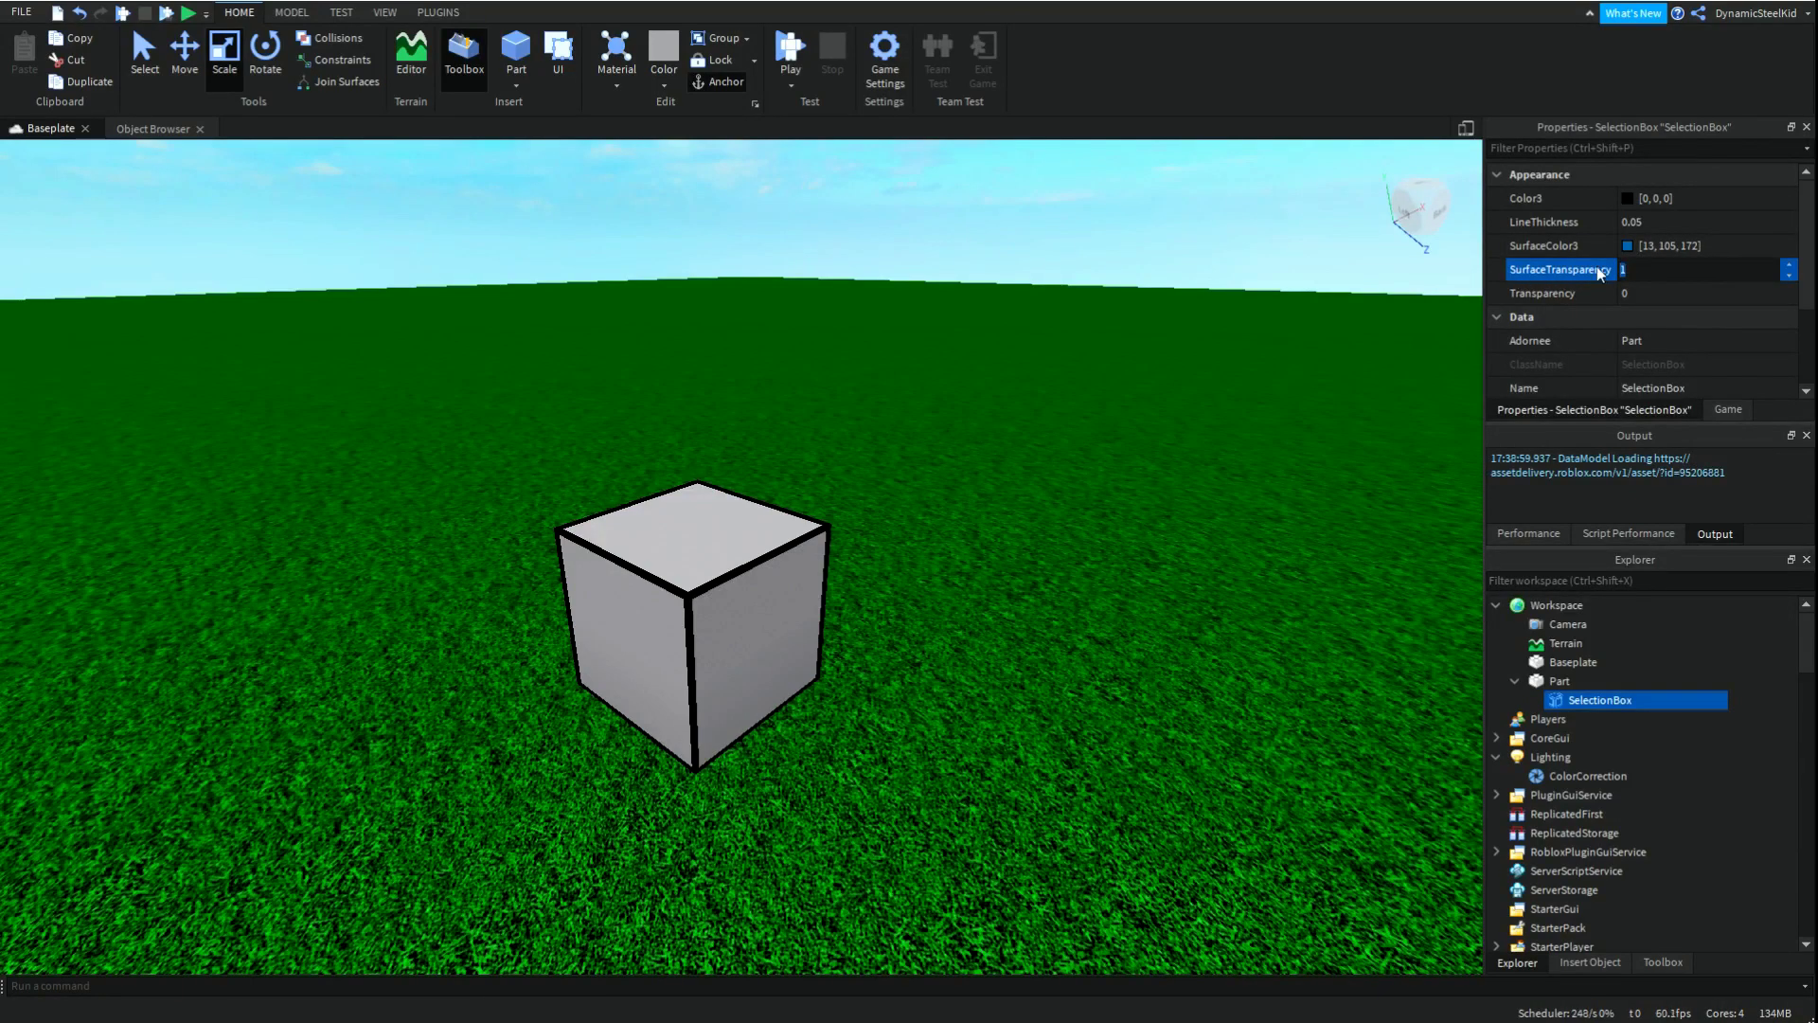
pyautogui.write('0')
pyautogui.press('Return')
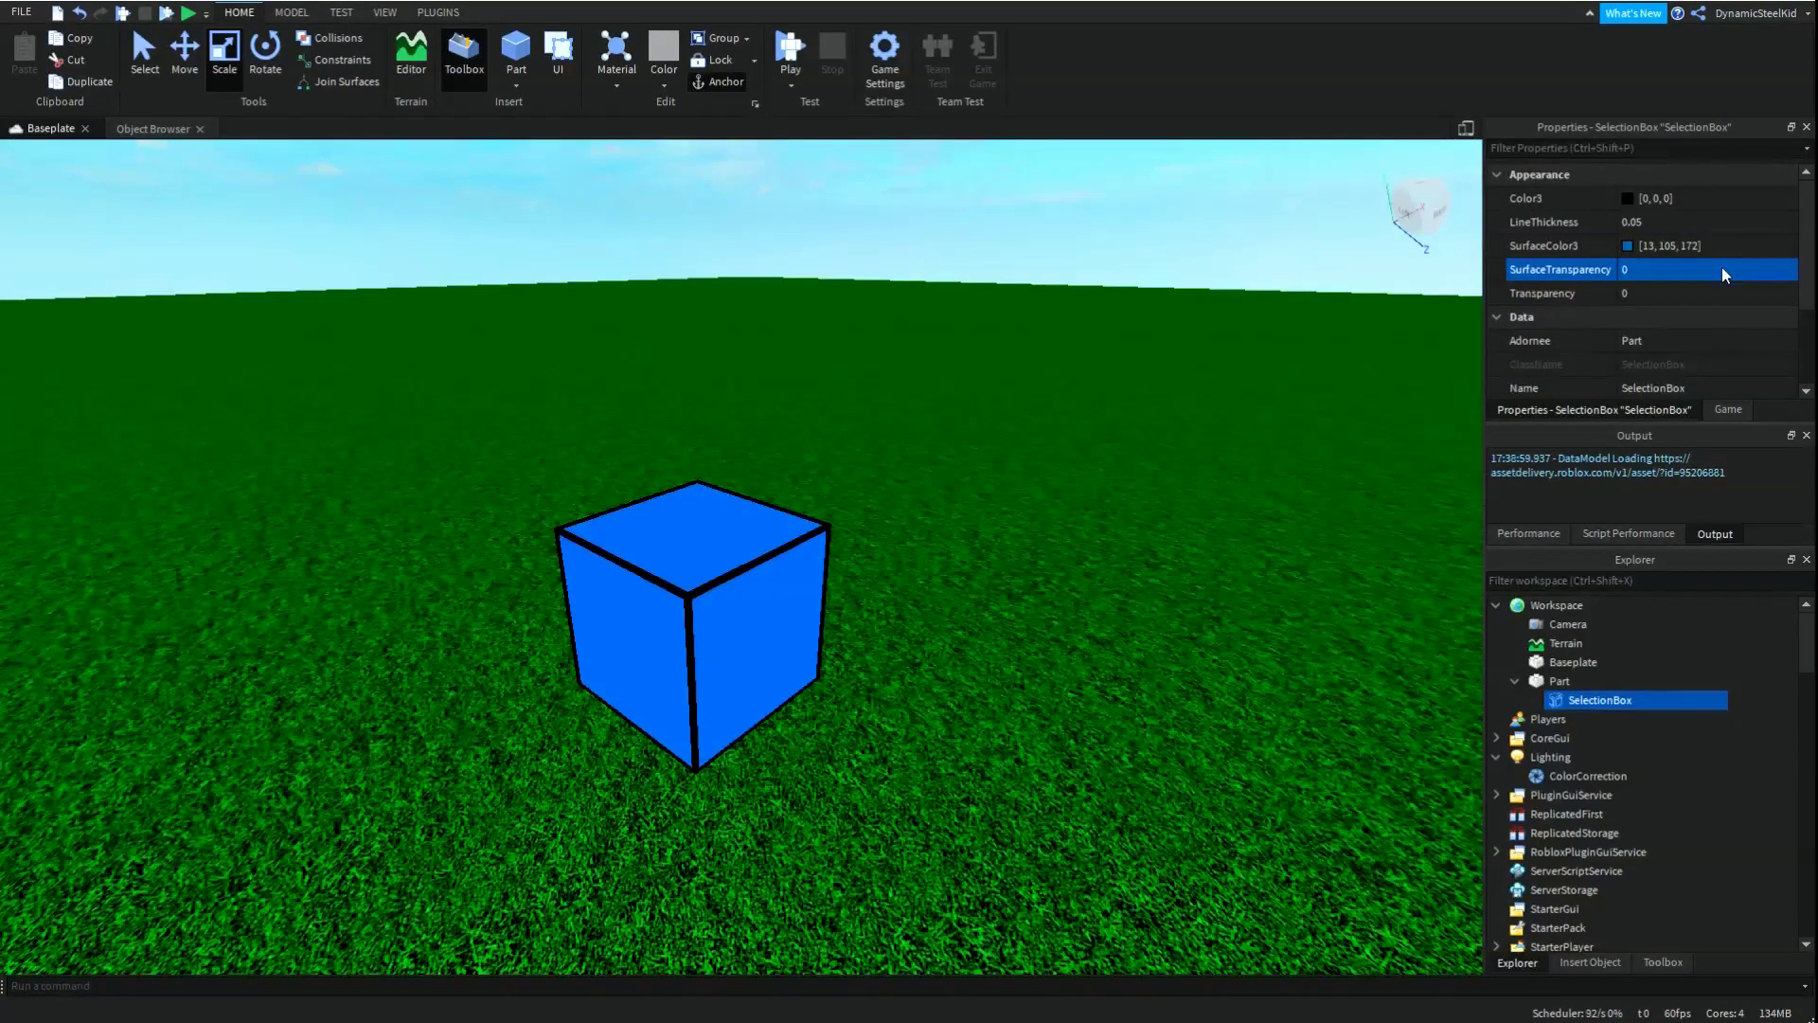
pyautogui.click(1722, 267)
pyautogui.write('1')
pyautogui.press('Return')
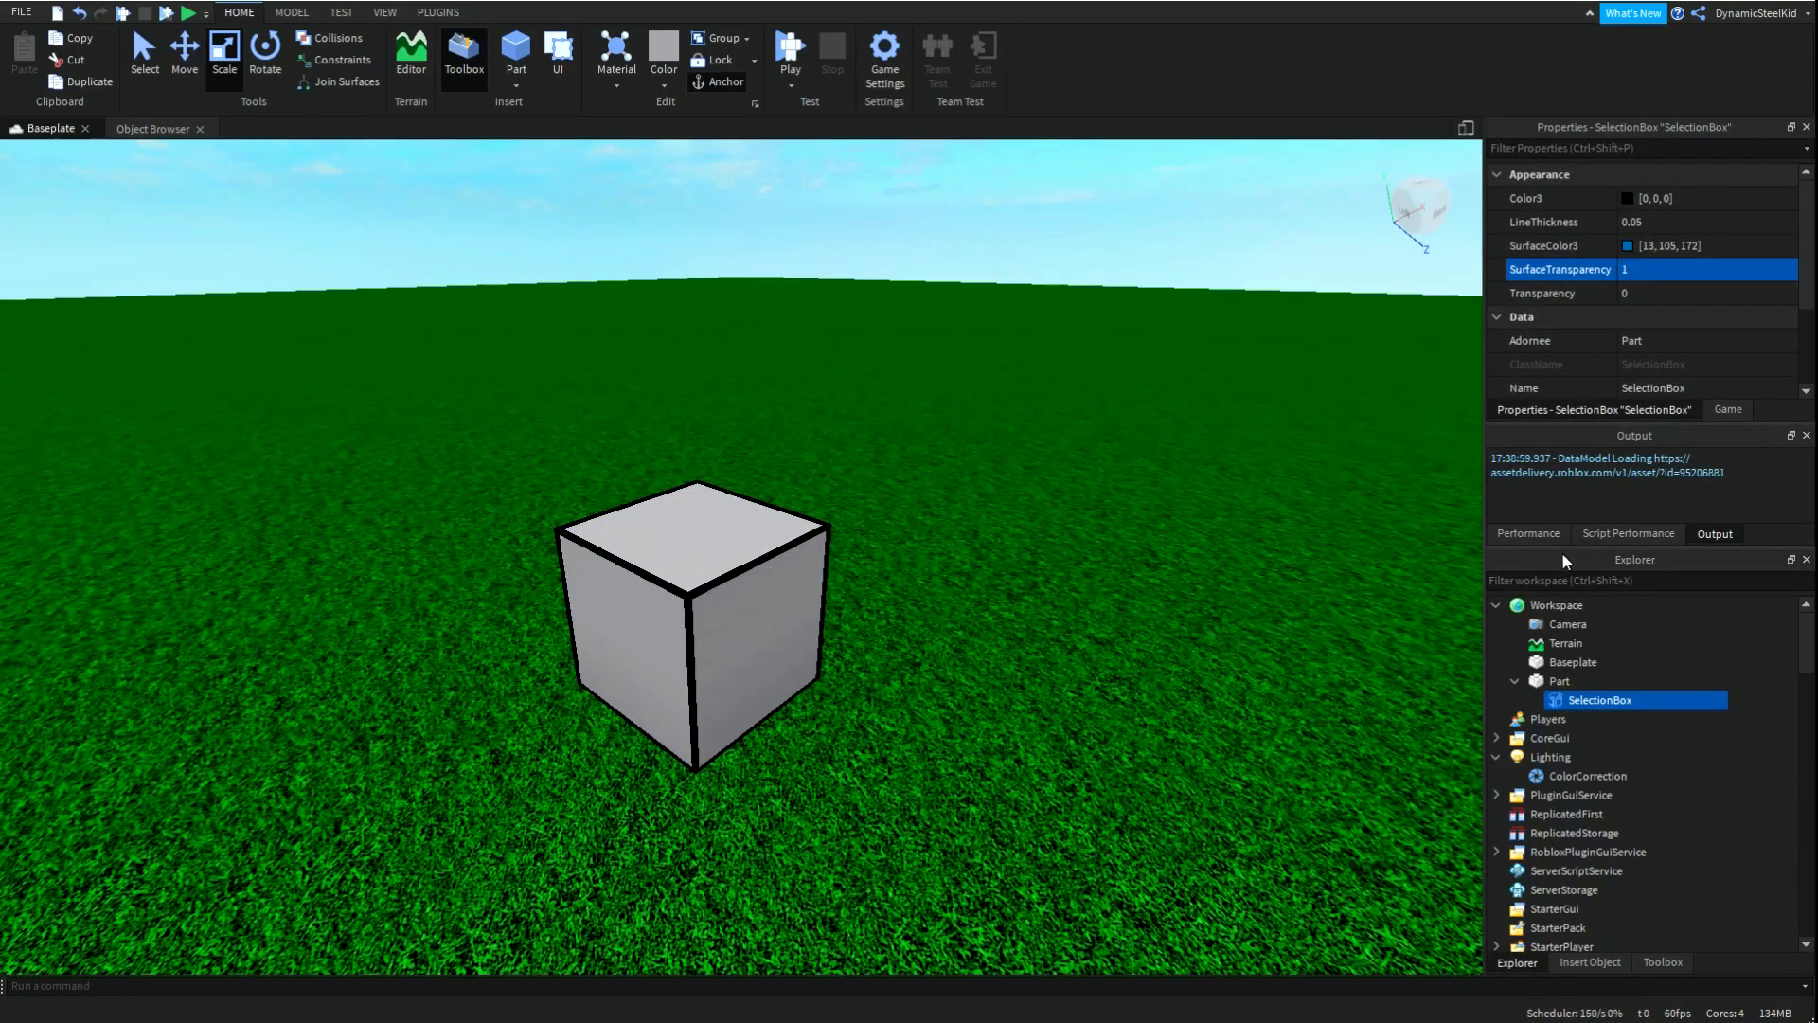
# - Try outline Transparency values of 0.5 and 1 on the SelectionBox and set it back to 0
pyautogui.click(1668, 294)
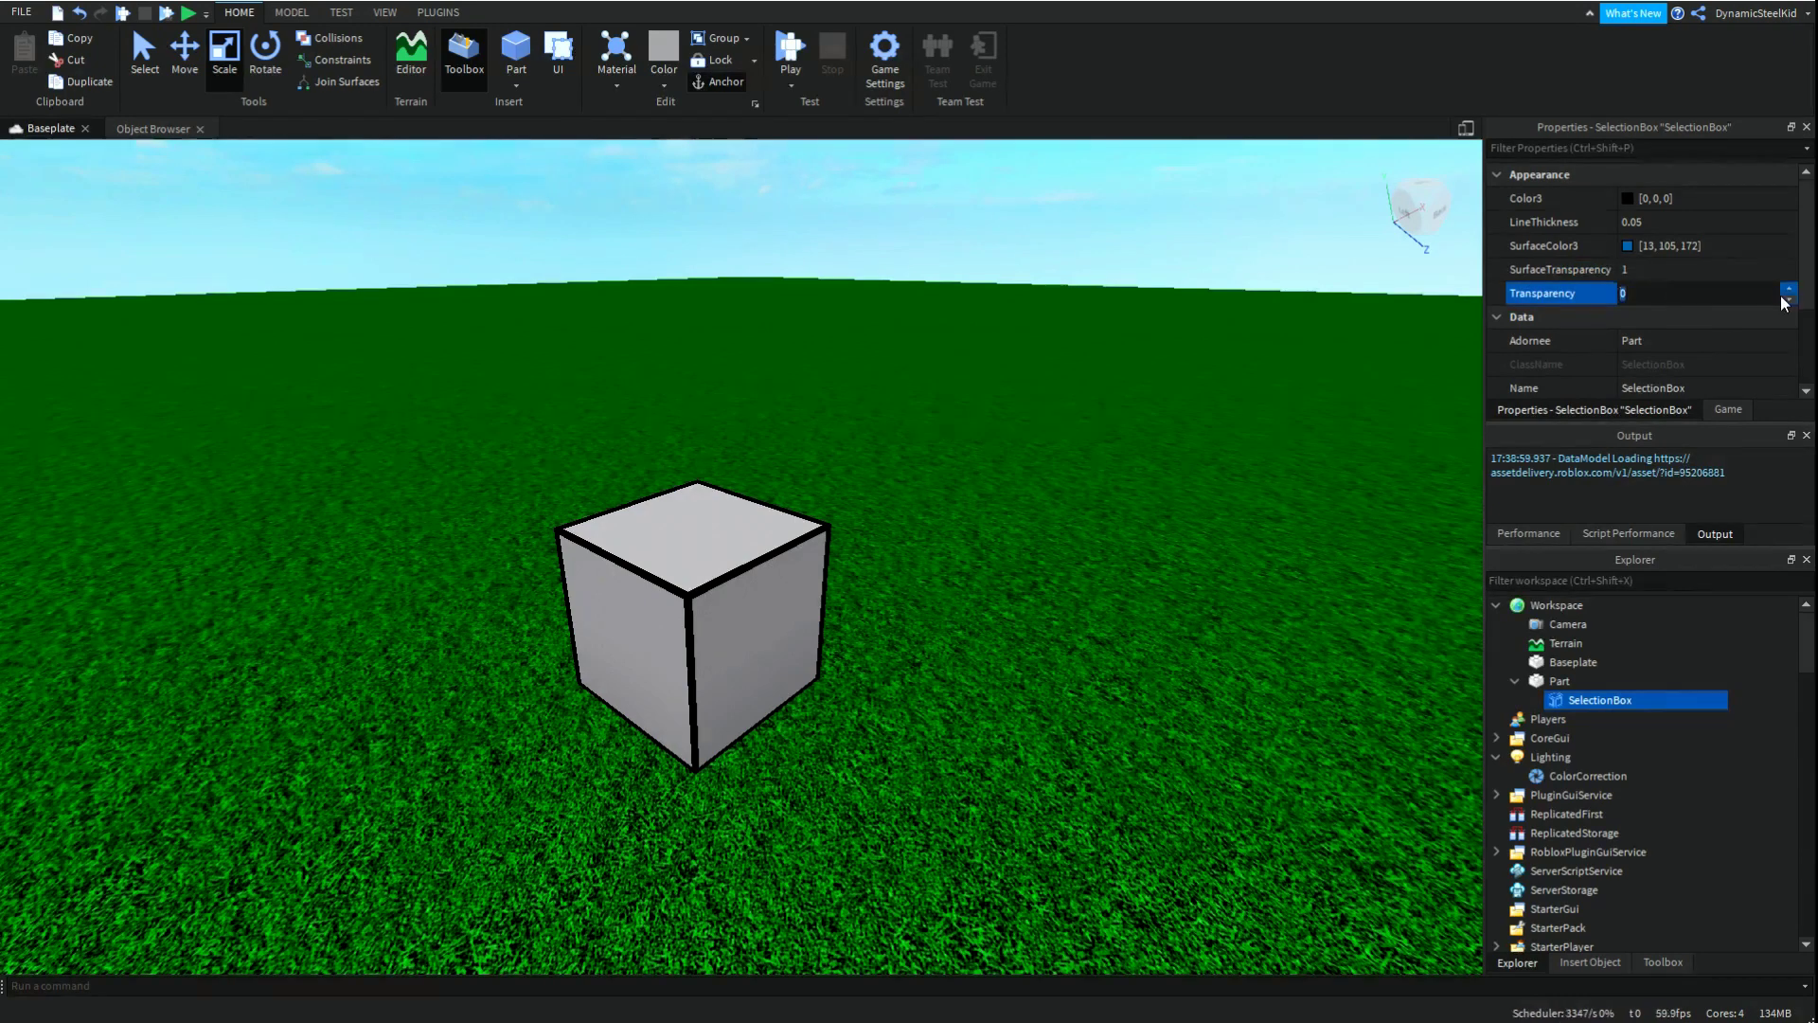
pyautogui.write('0.5')
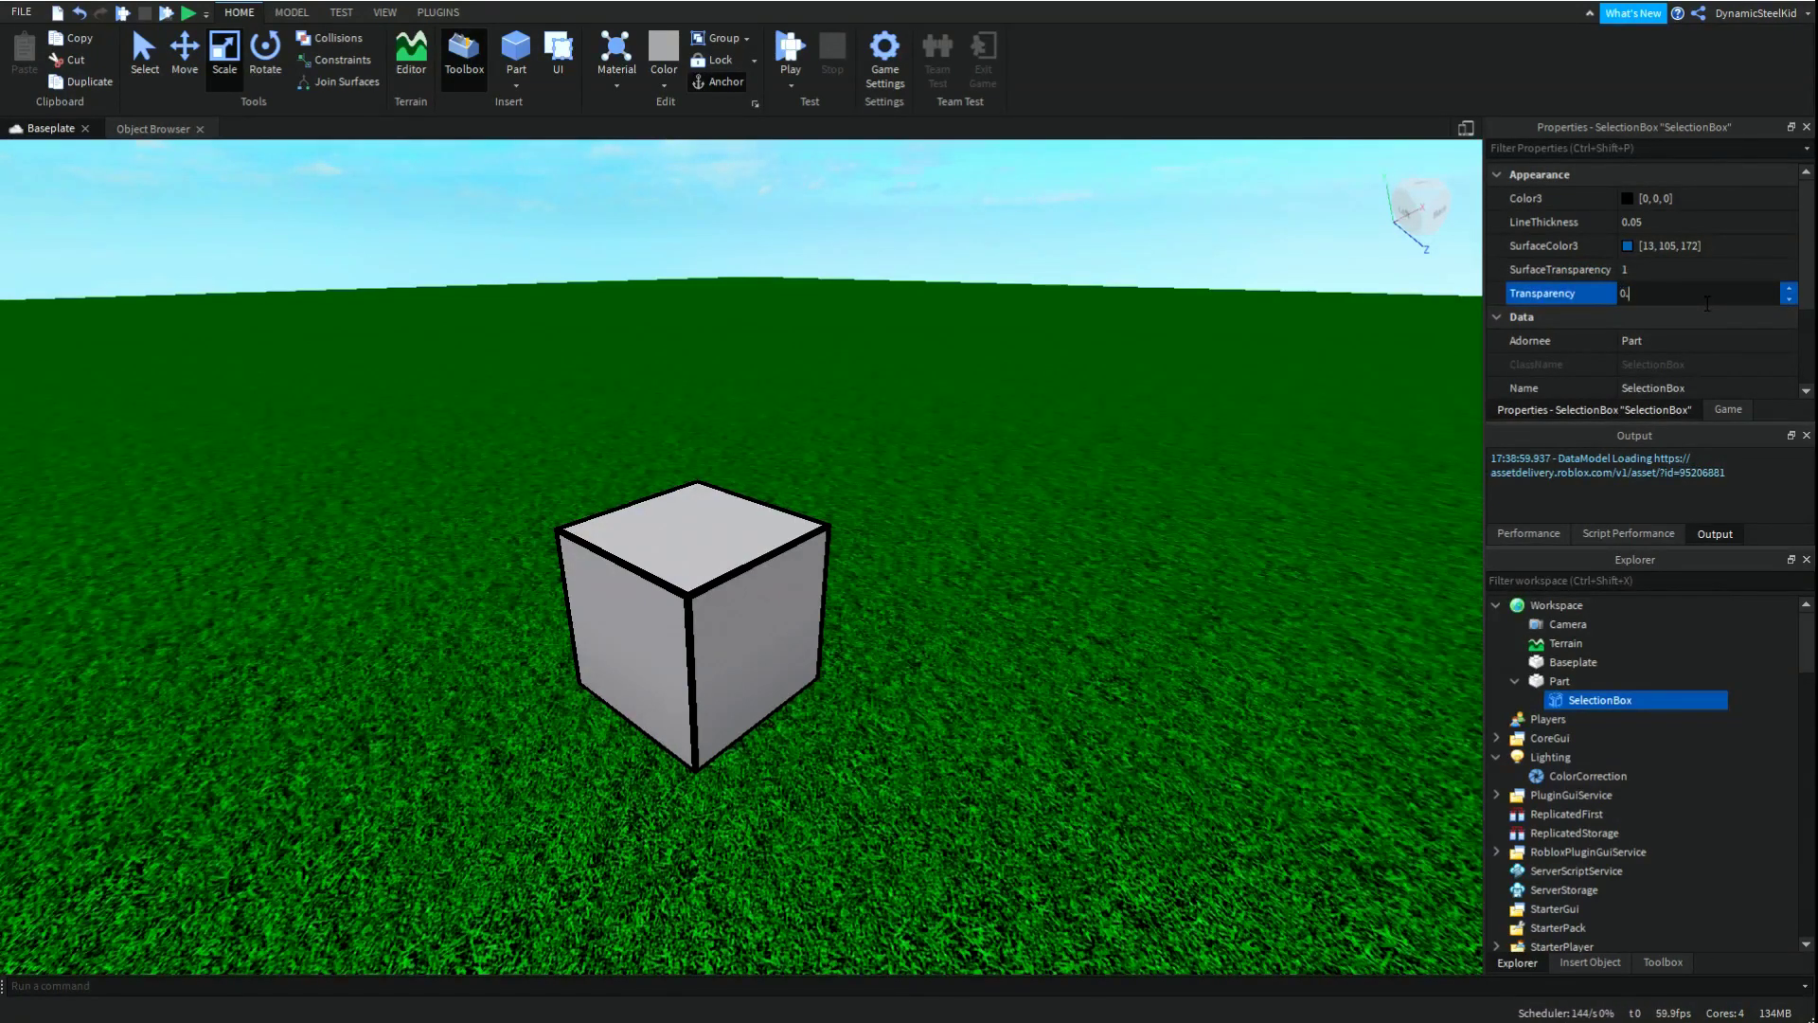
pyautogui.press('Return')
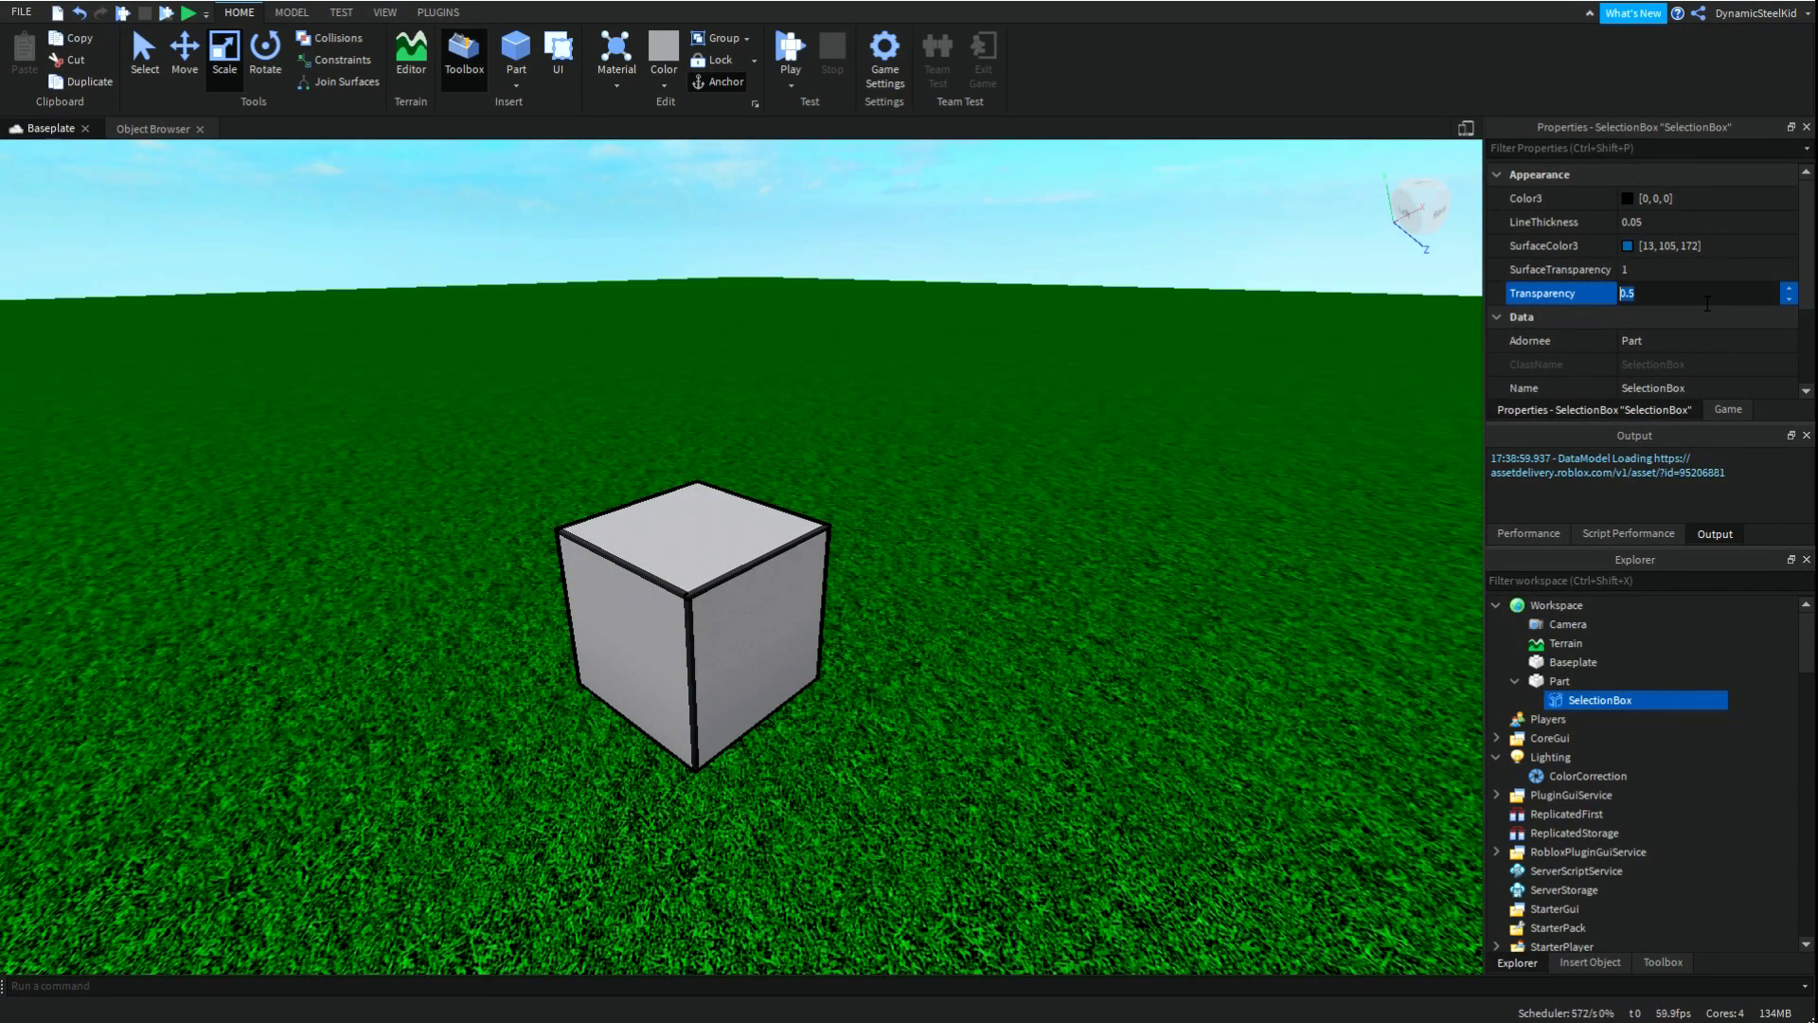
pyautogui.write('1')
pyautogui.press('Return')
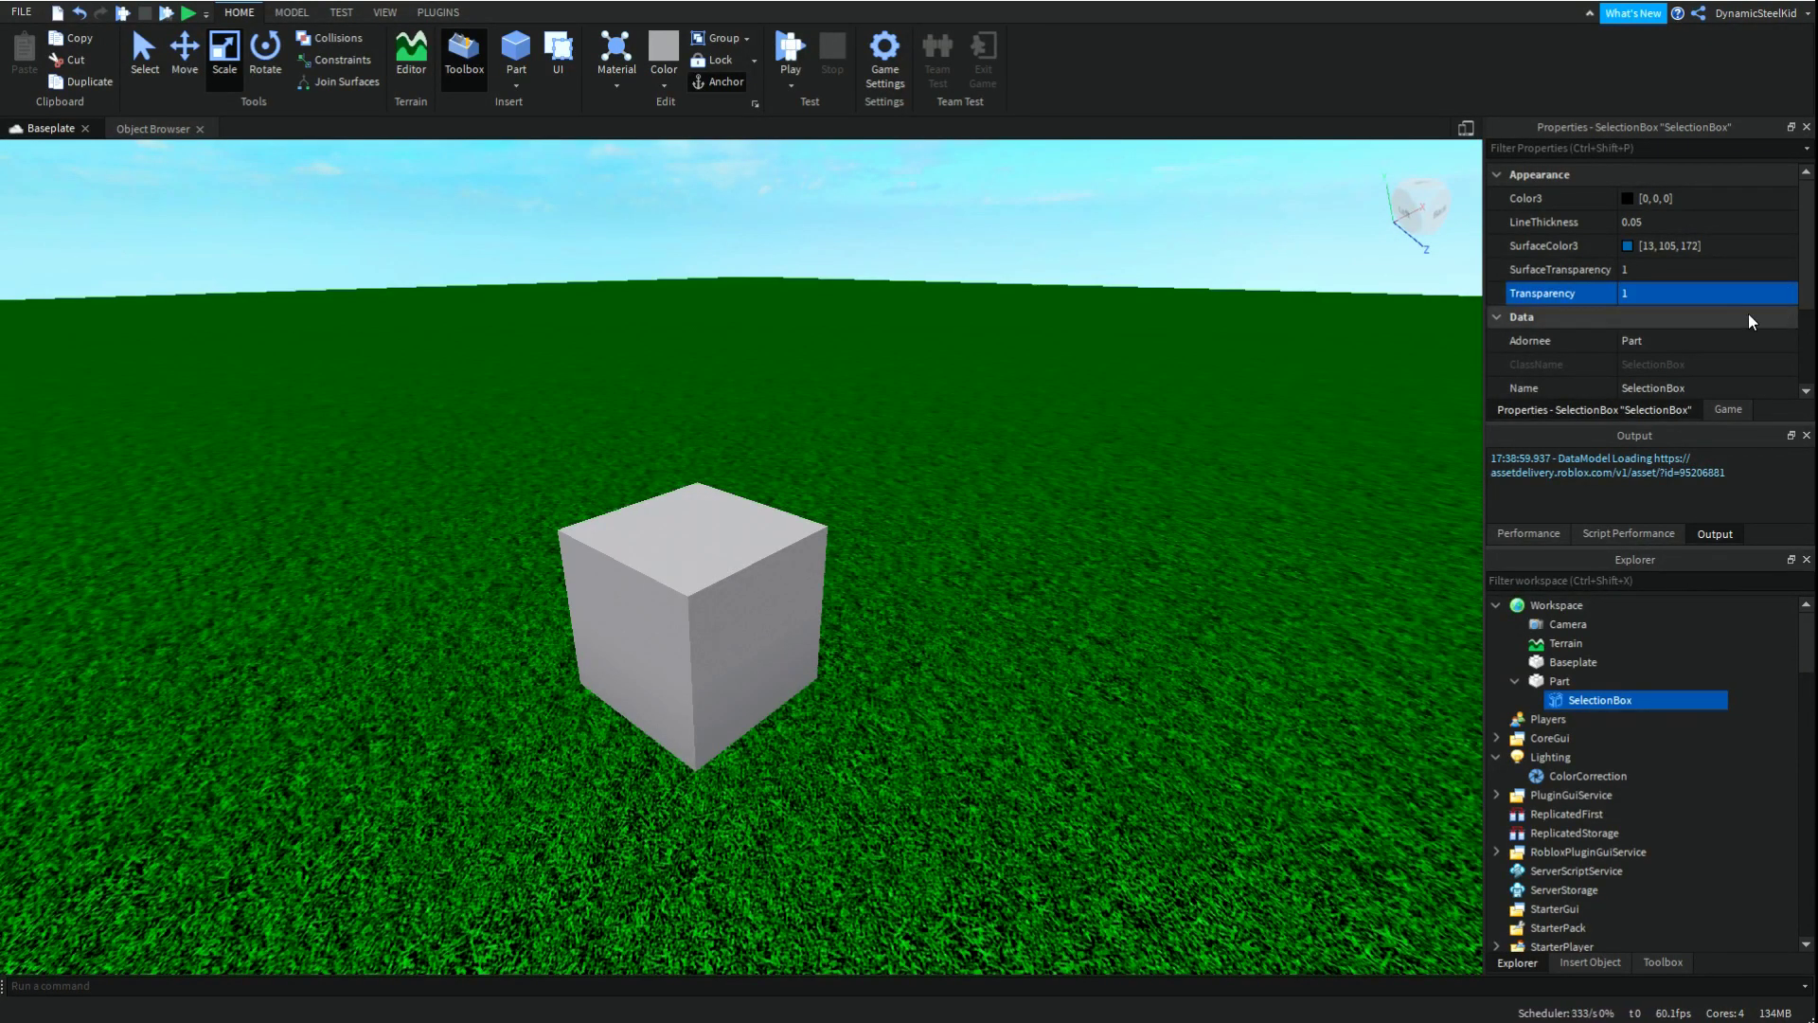
pyautogui.click(1790, 301)
pyautogui.write('0')
pyautogui.press('Return')
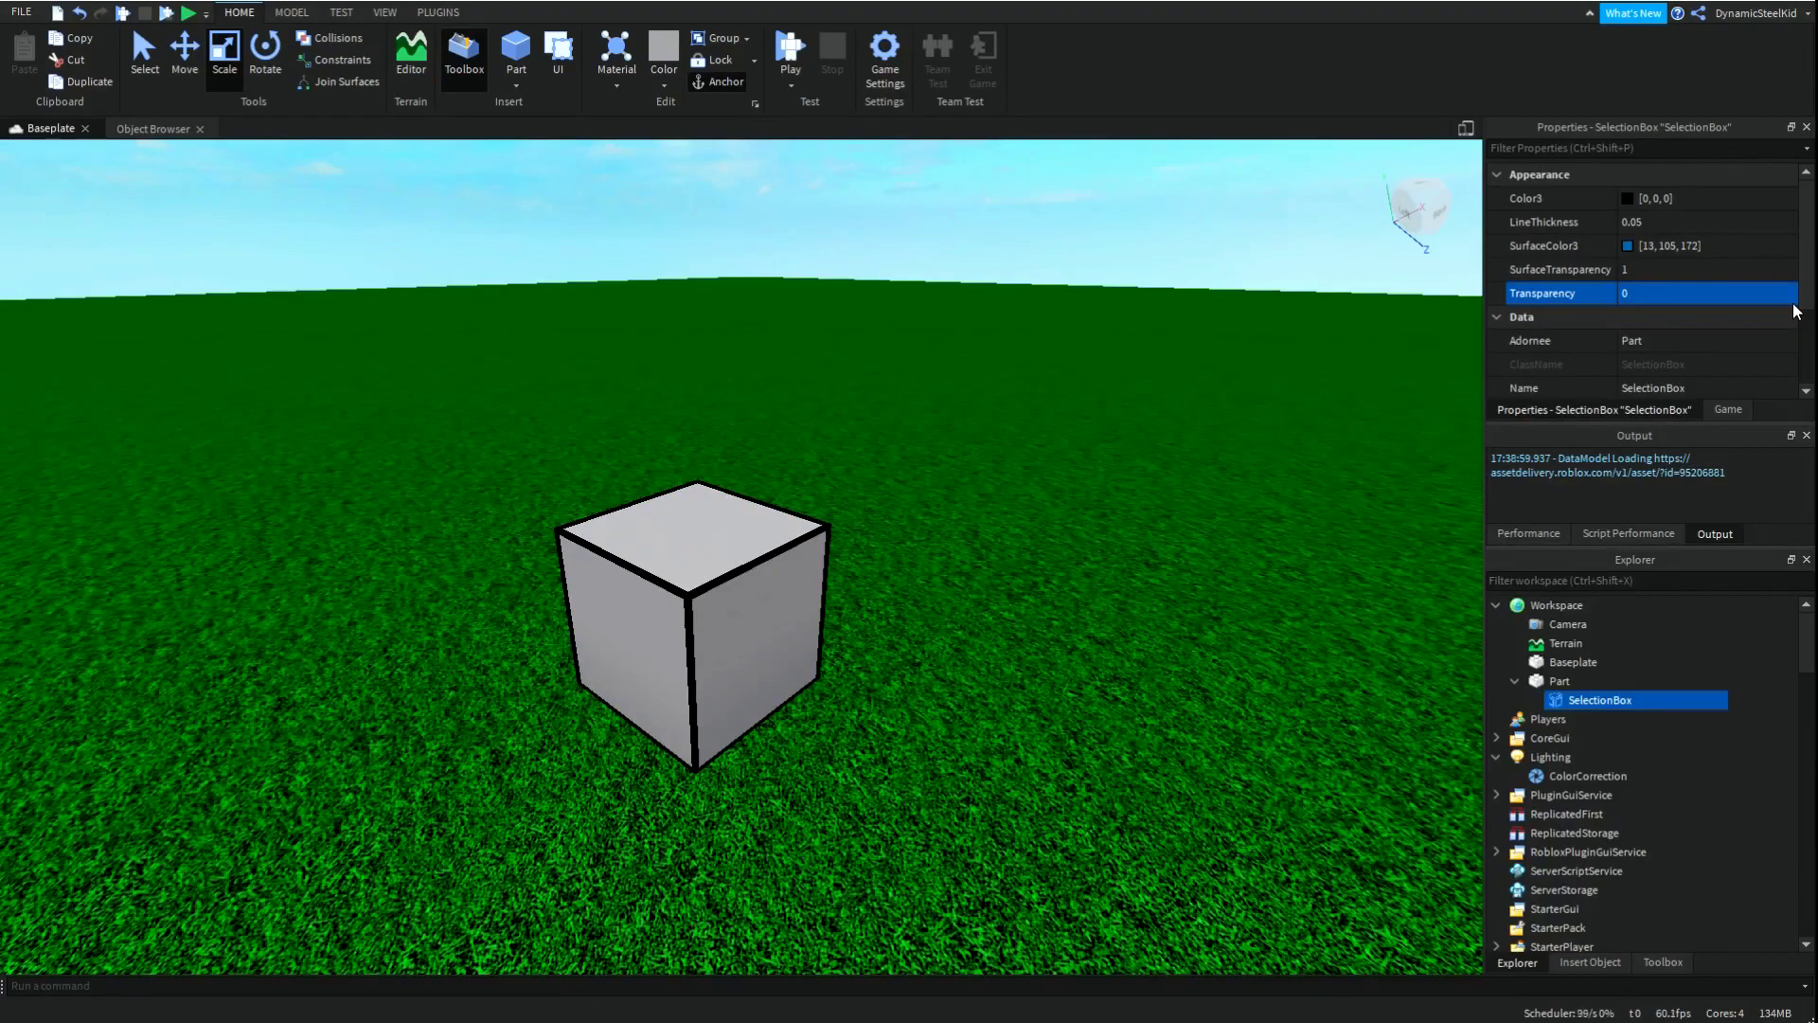
# - Change the SelectionBox's Adornee to Baseplate
pyautogui.scroll(-2, 1664, 327)
pyautogui.scroll(2, 1676, 327)
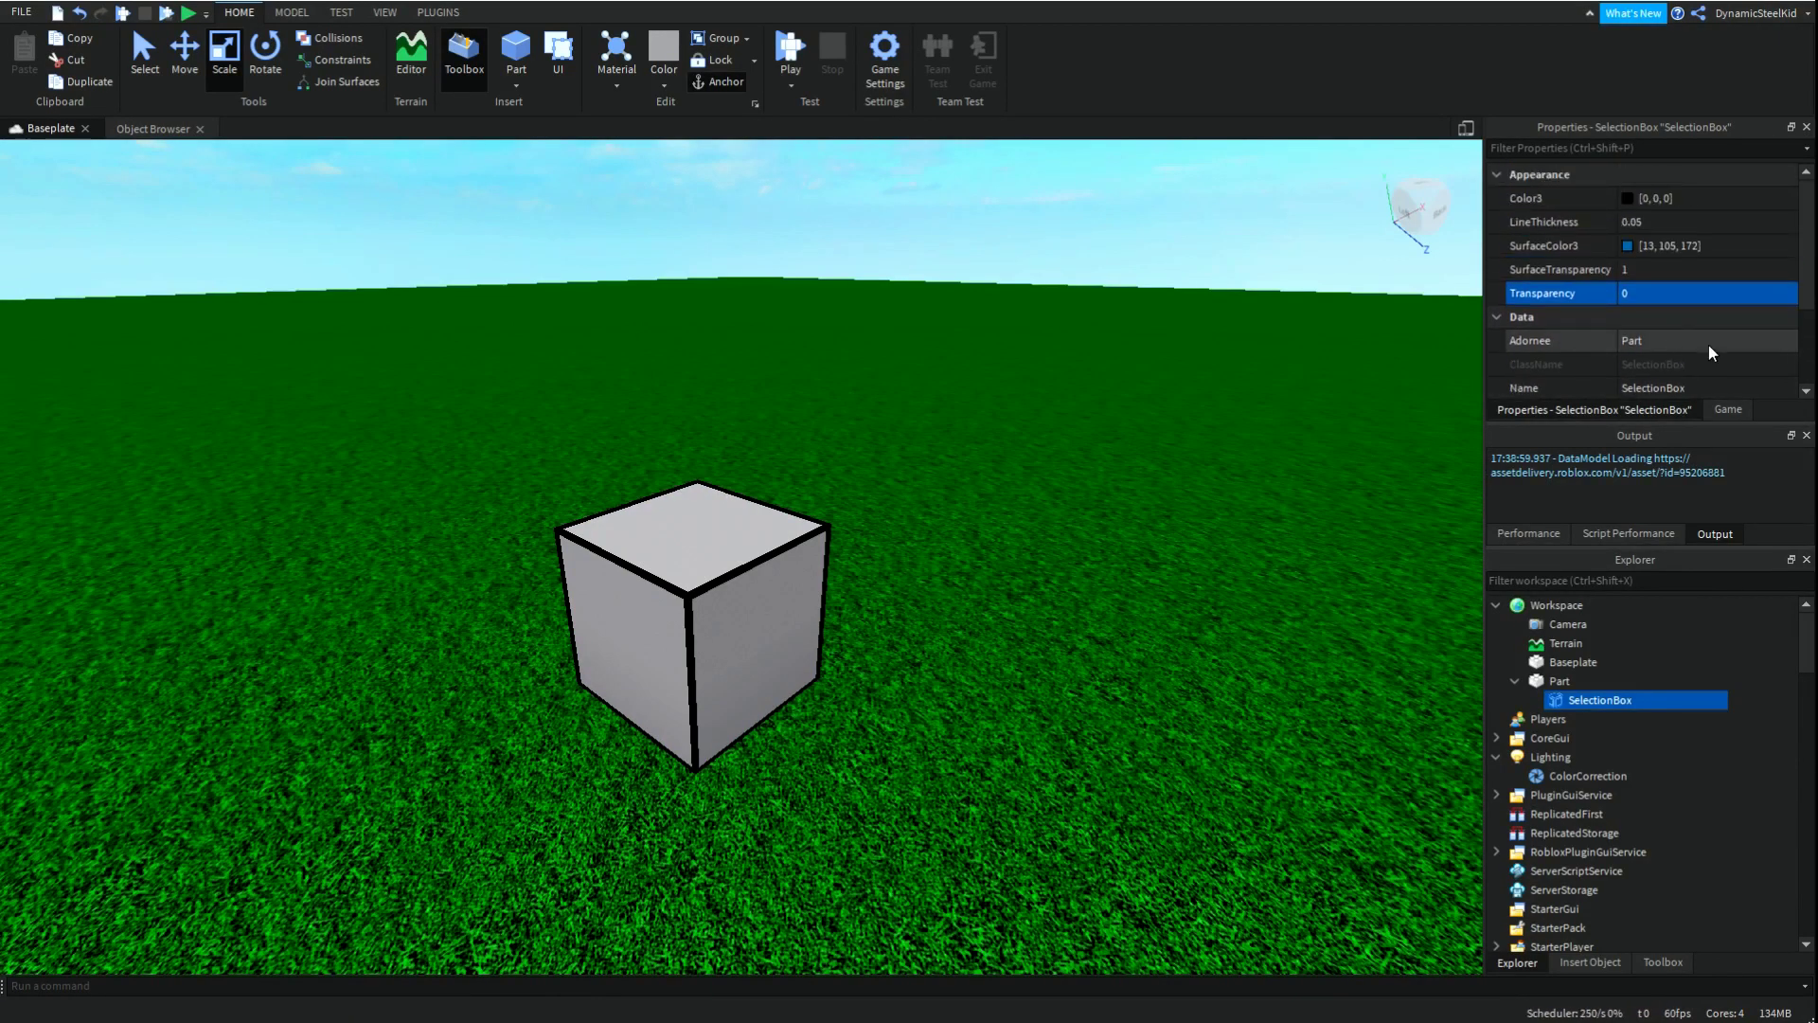
pyautogui.moveTo(1011, 257); pyautogui.dragTo(1012, 256, button='right')
pyautogui.scroll(-1, 1121, 327)
pyautogui.moveTo(1142, 390); pyautogui.dragTo(1142, 390, button='right')
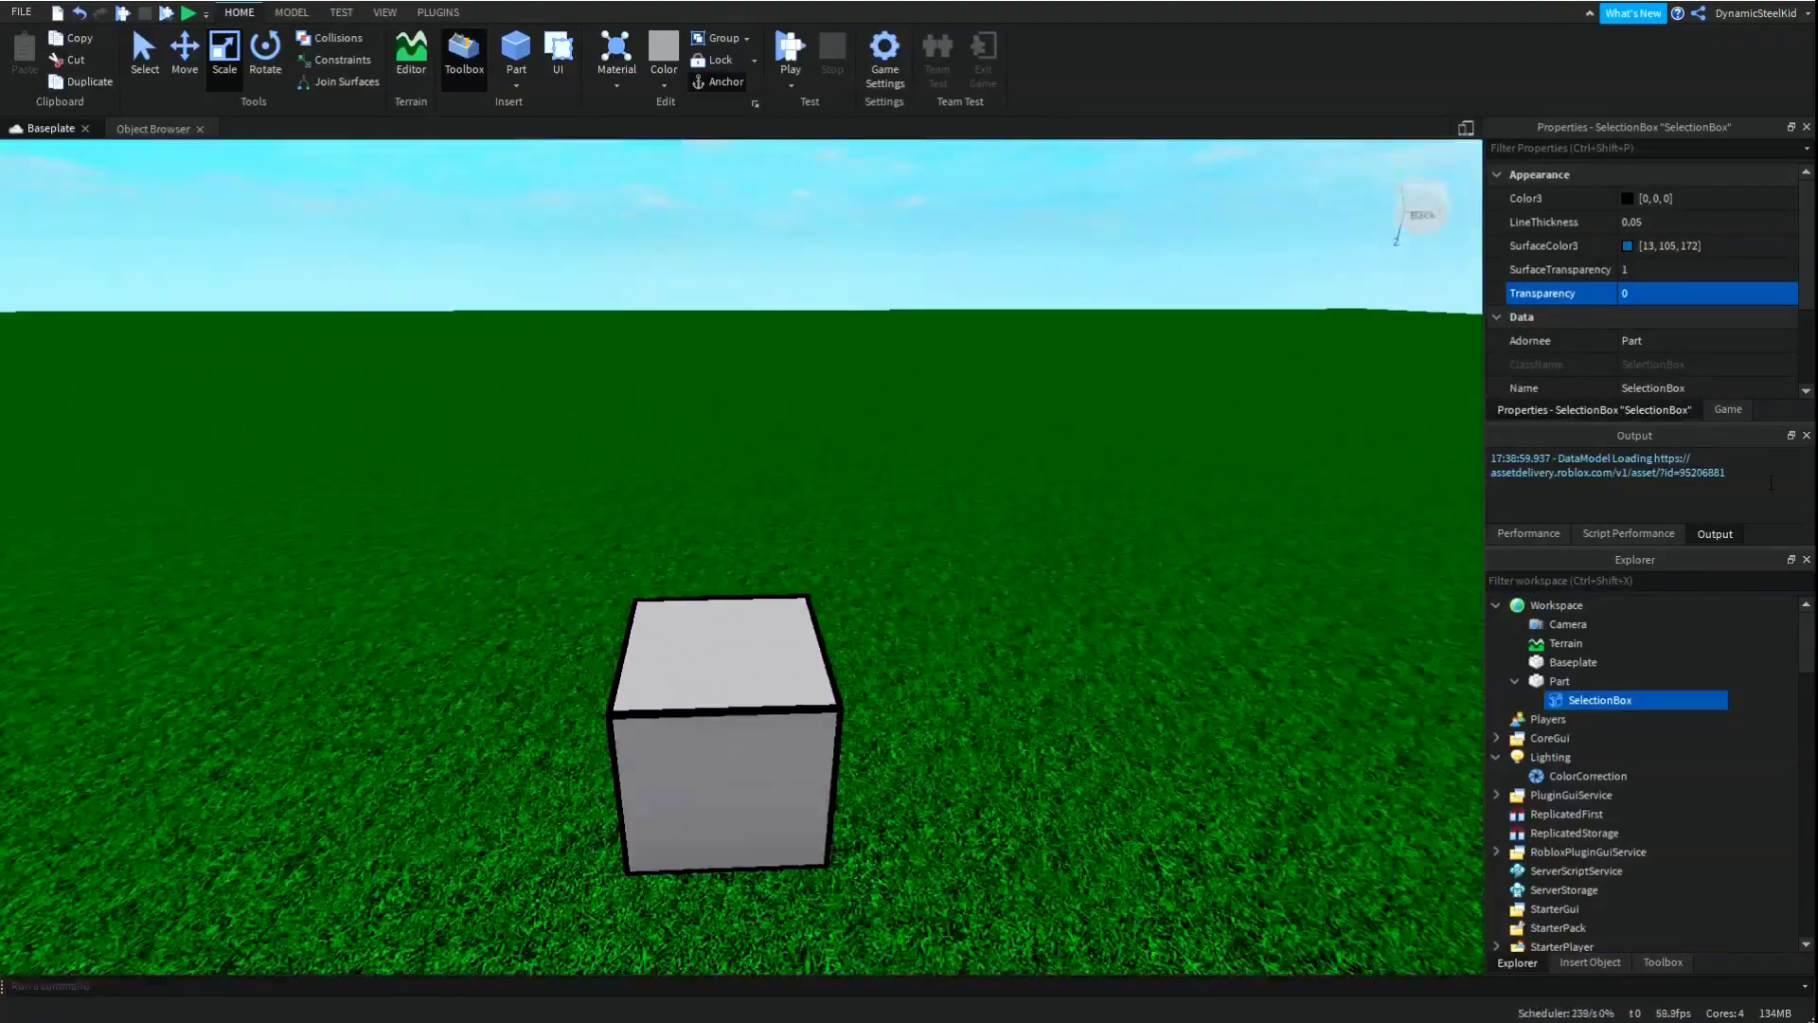
pyautogui.click(1678, 340)
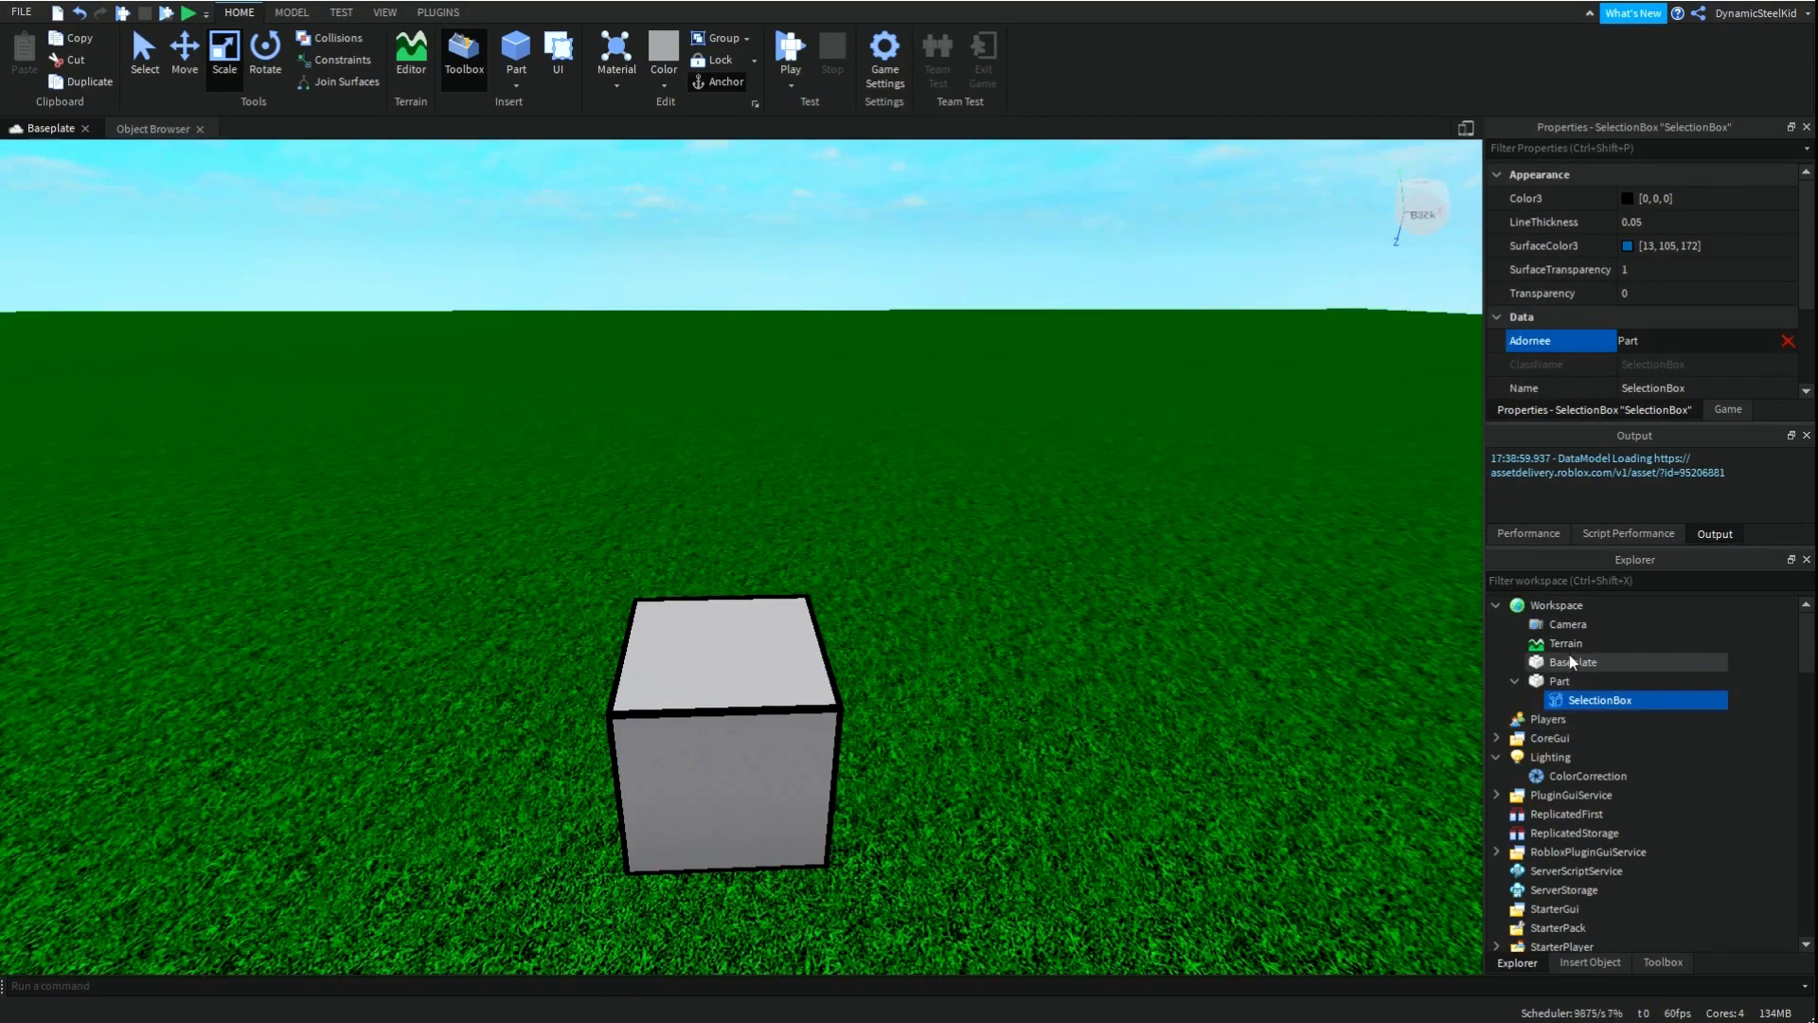
pyautogui.click(1571, 662)
pyautogui.moveTo(840, 333); pyautogui.dragTo(855, 396, button='right')
pyautogui.press('w')
# - Set the SelectionBox's Adornee back to the cube Part
pyautogui.click(1697, 340)
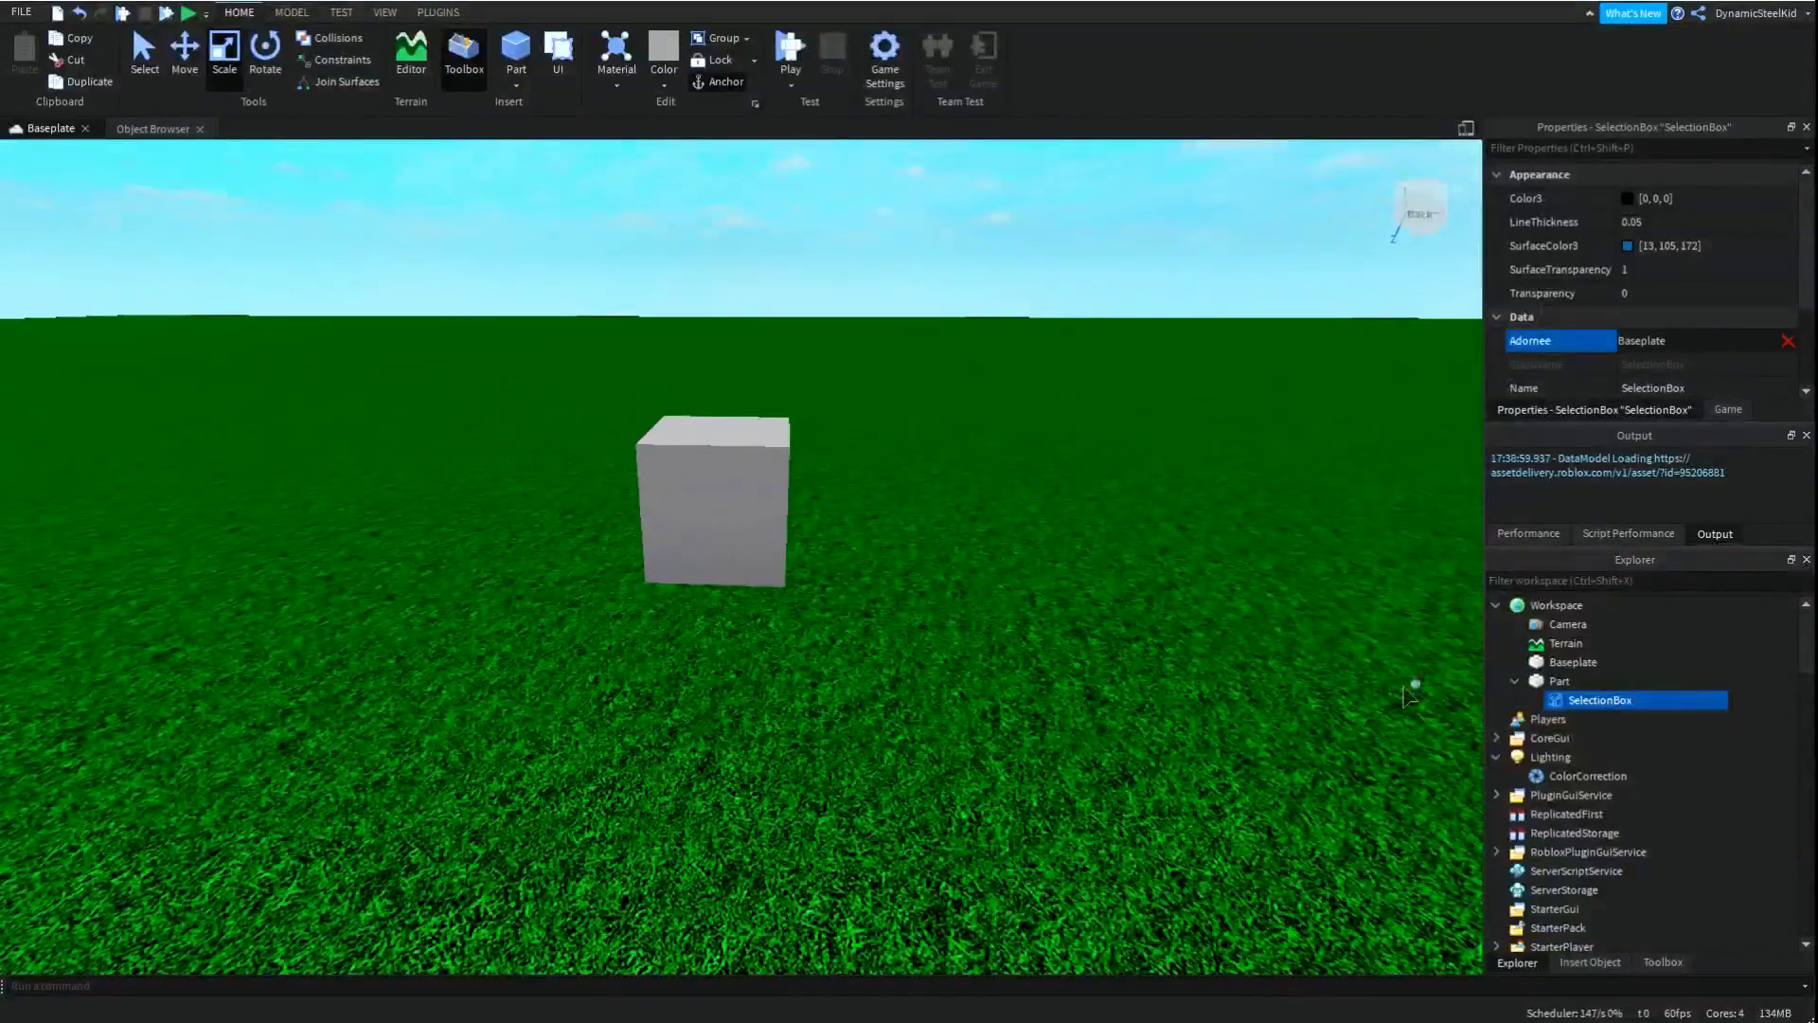
pyautogui.click(1558, 681)
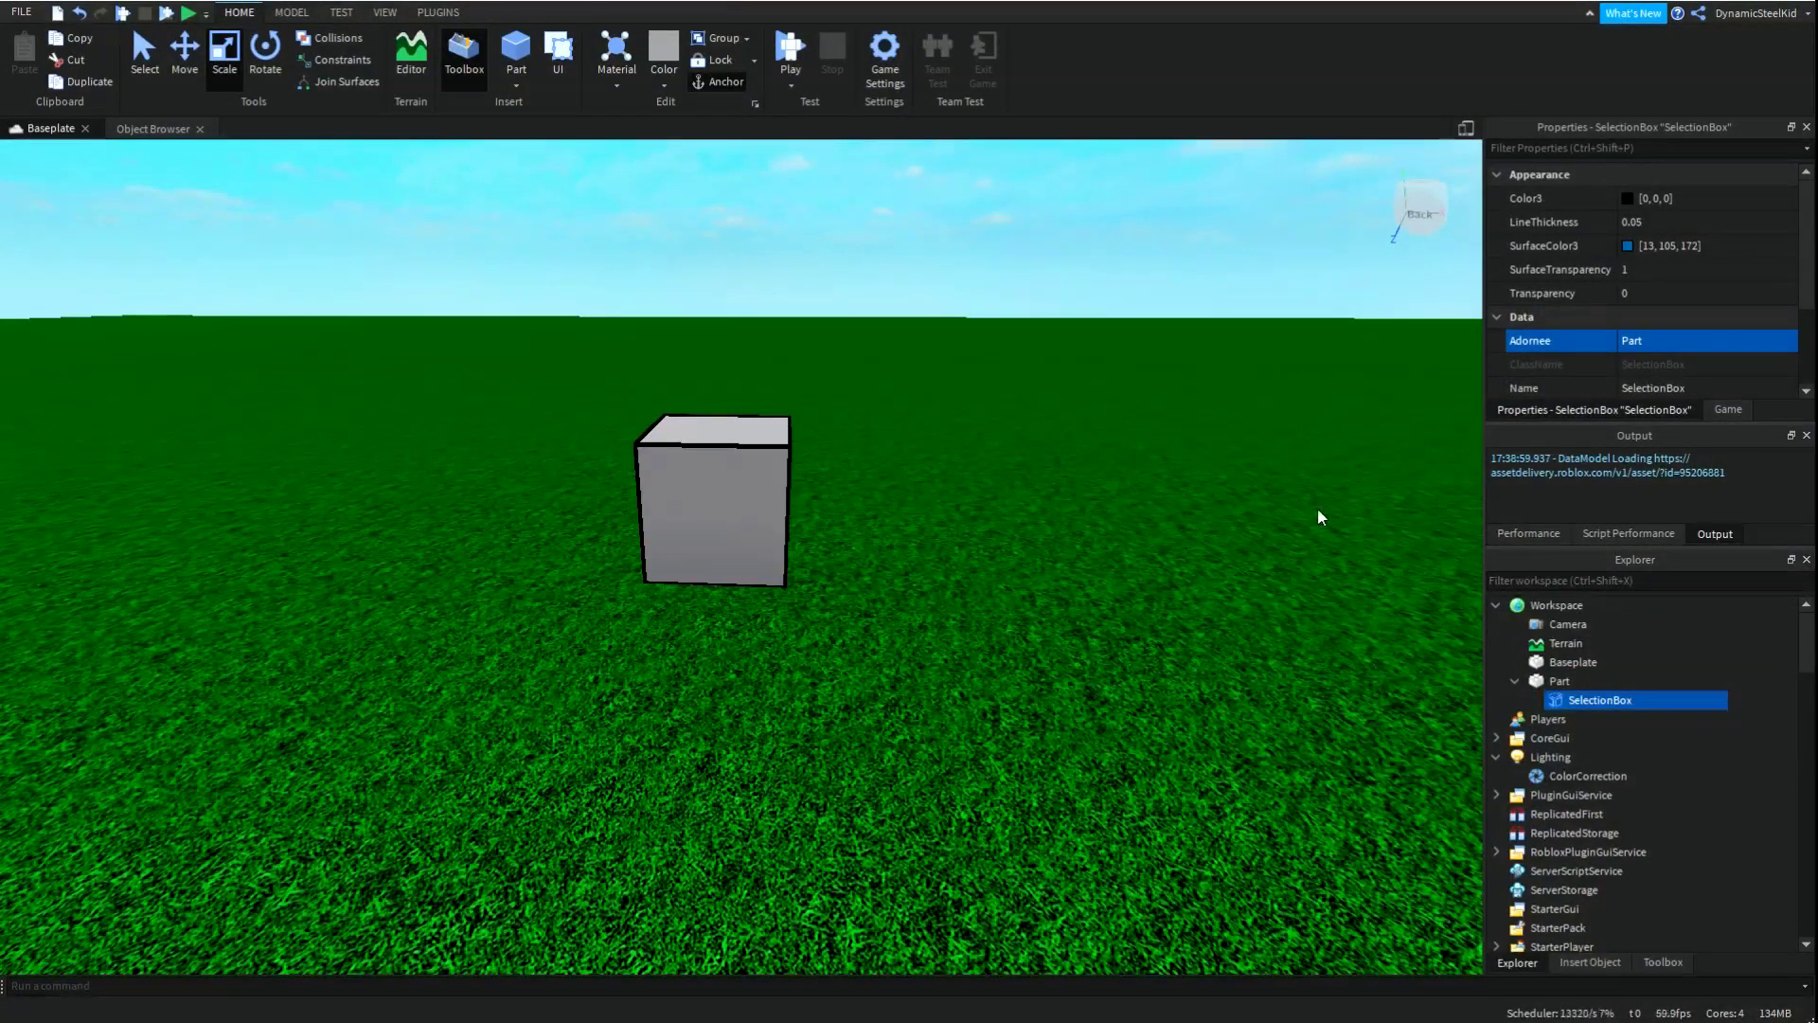
pyautogui.moveTo(1083, 366); pyautogui.dragTo(1083, 365, button='right')
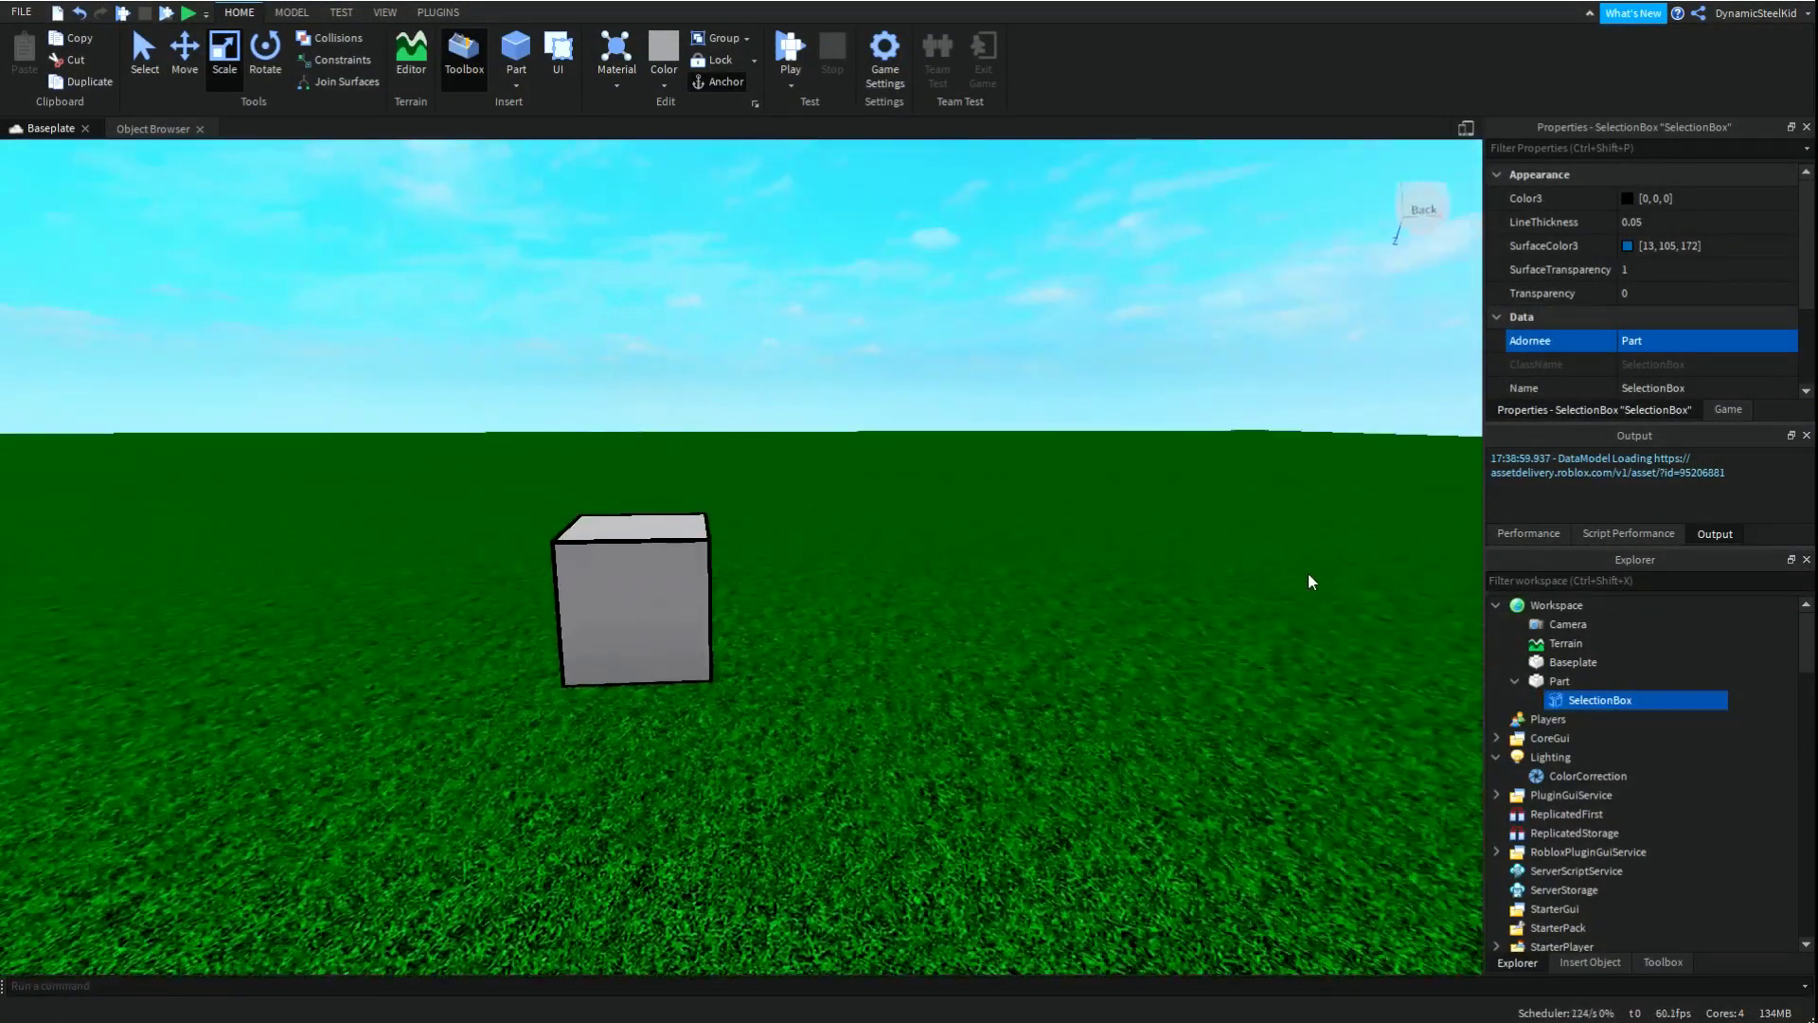
pyautogui.moveTo(1212, 437); pyautogui.dragTo(1195, 428, button='right')
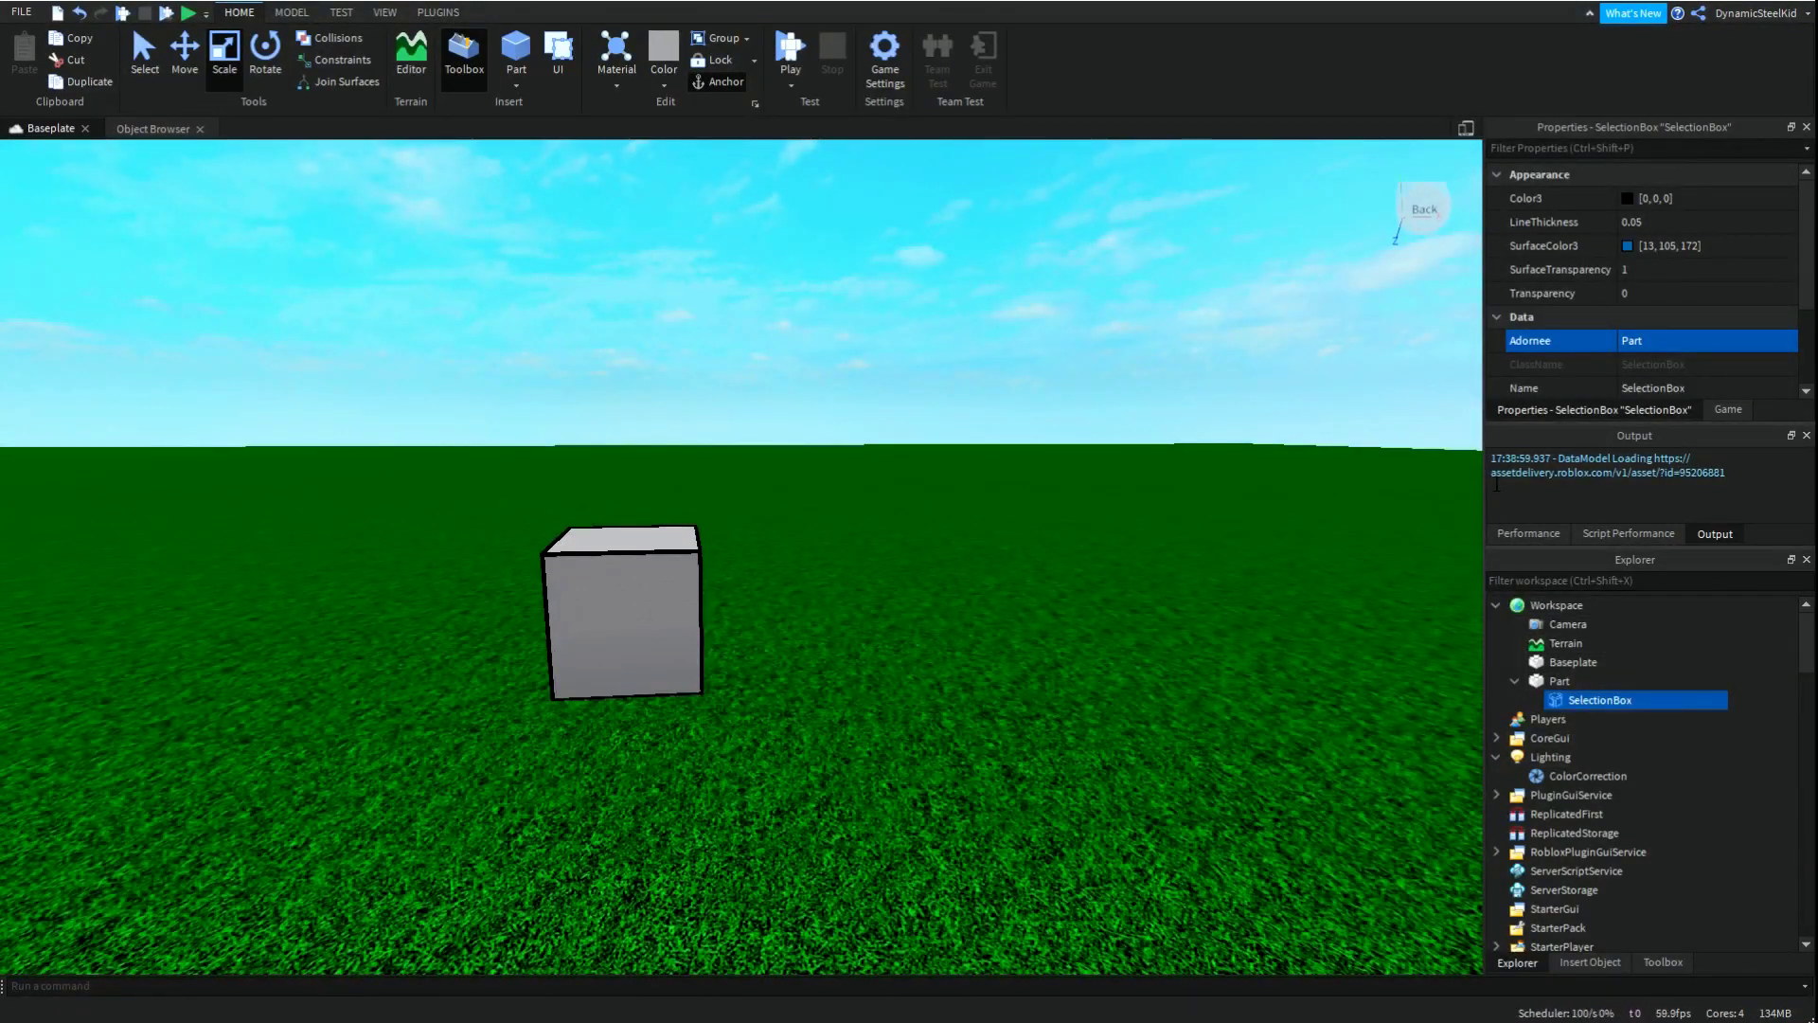
pyautogui.moveTo(985, 272); pyautogui.dragTo(984, 272, button='right')
# - Duplicate the cube part and move the copy along the red axis until it stands beside the original with a gap
pyautogui.click(1515, 681)
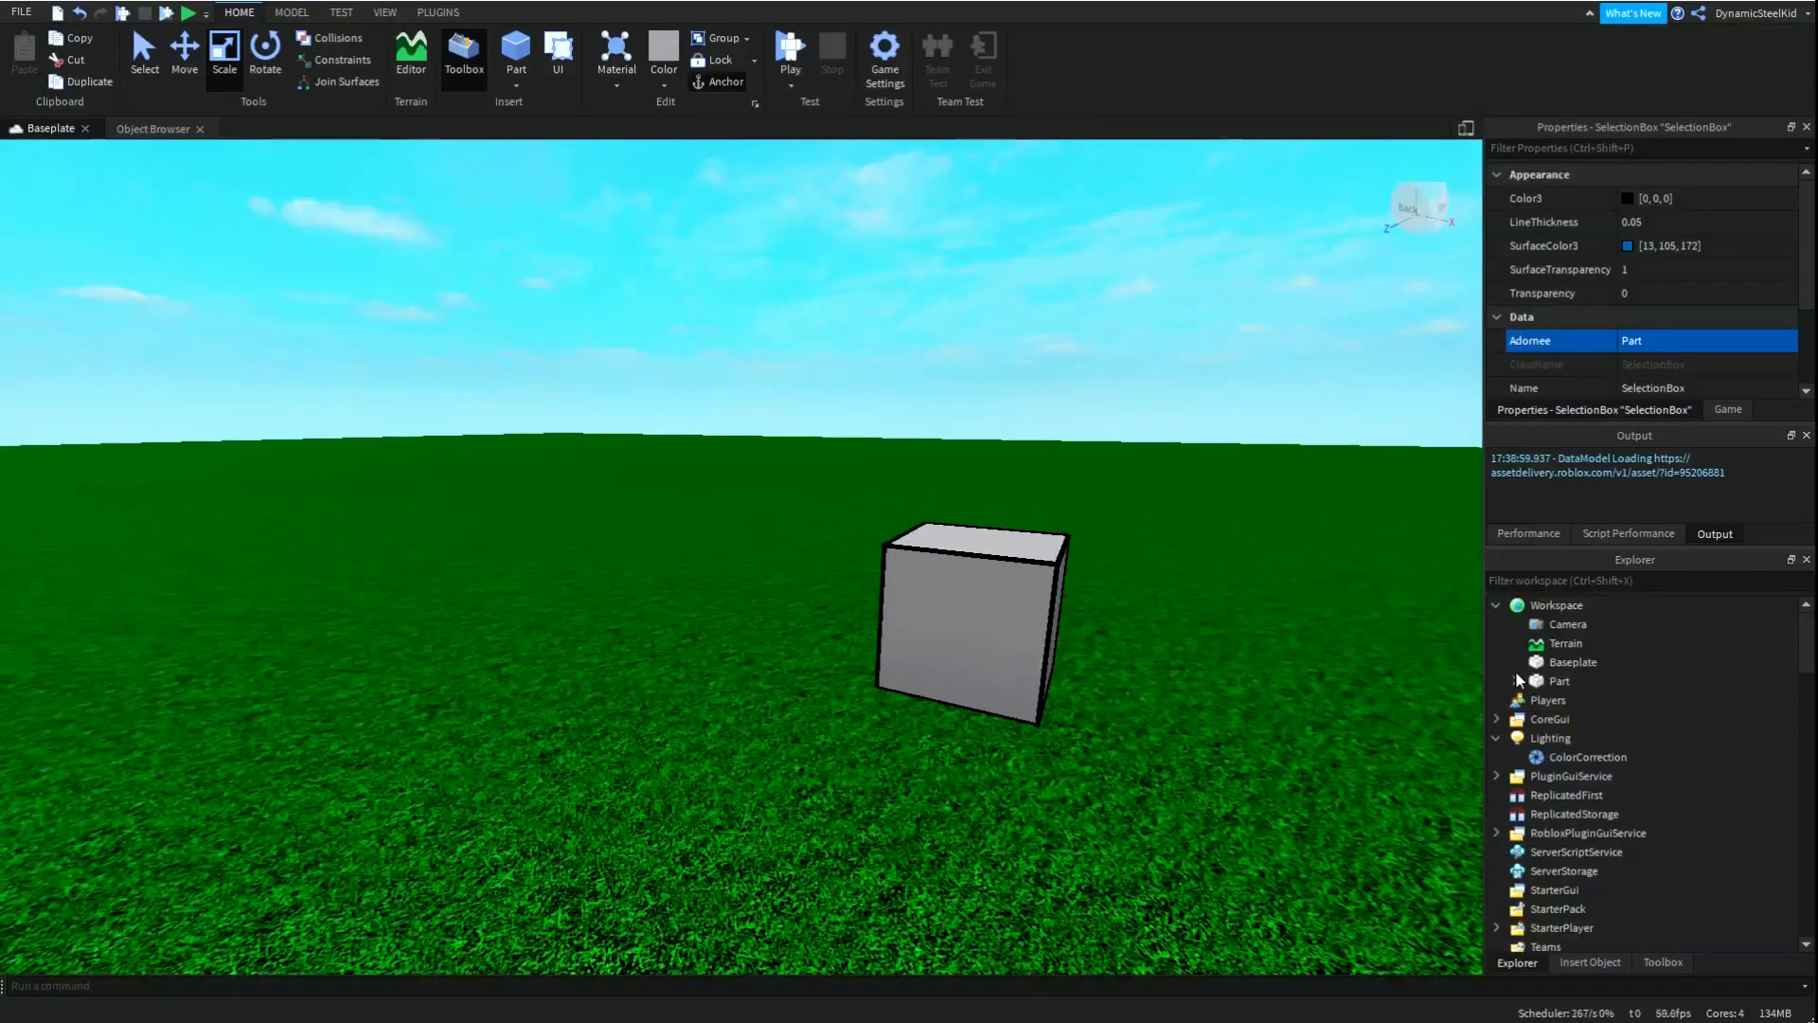
pyautogui.click(1553, 682)
pyautogui.press('f')
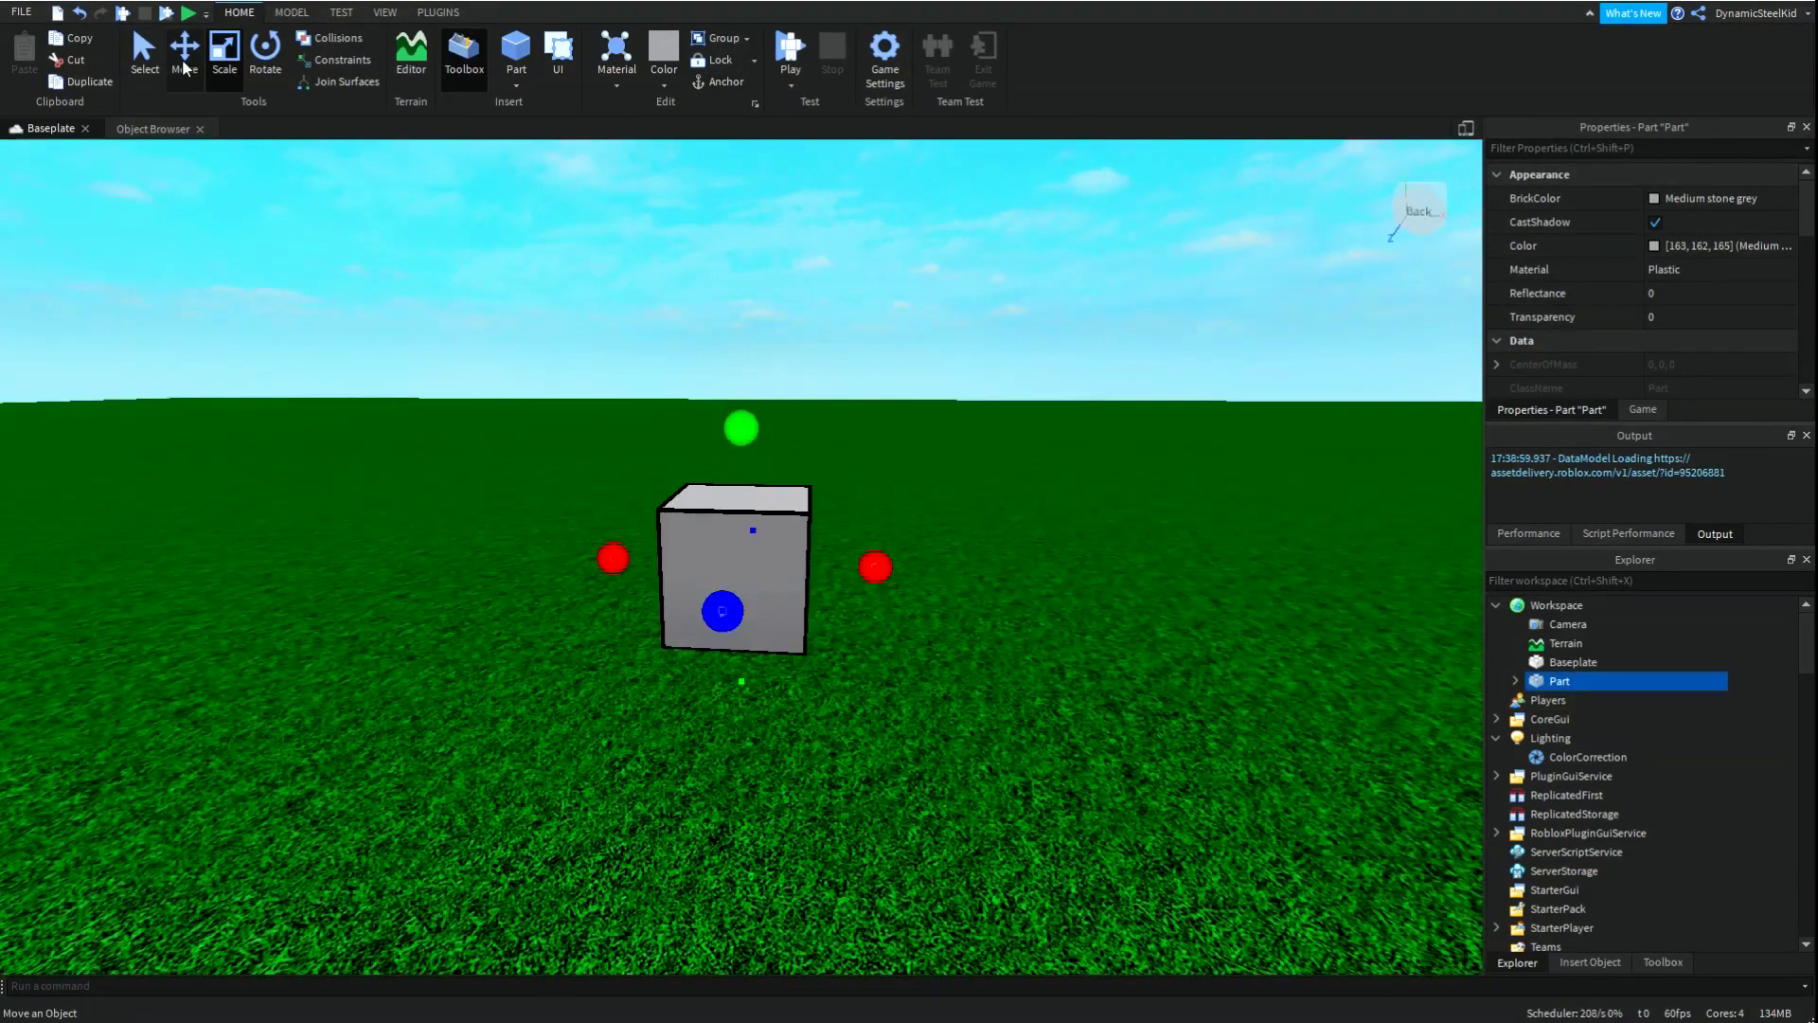
pyautogui.click(185, 66)
pyautogui.hotkey('ctrl', 'd')
pyautogui.moveTo(605, 544); pyautogui.dragTo(827, 574)
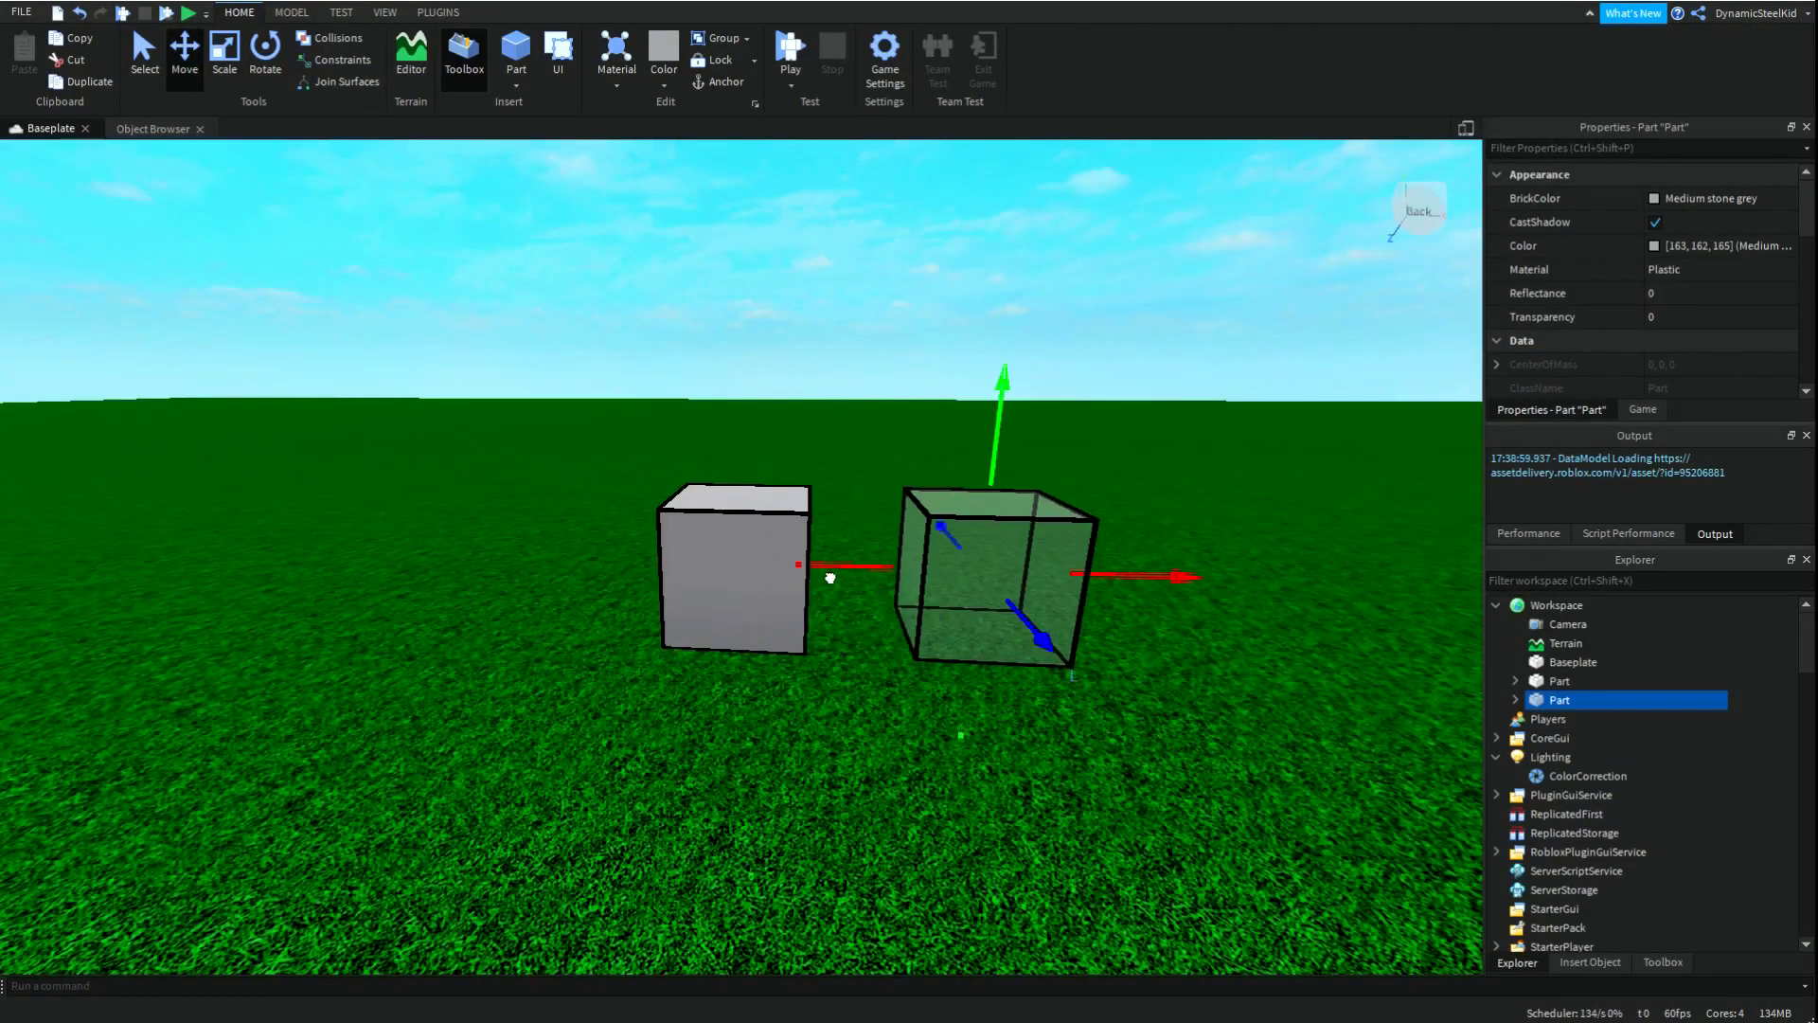
# - Check the SelectionBox and its Adornee inside the duplicated part, and delete the duplicate
pyautogui.click(1515, 700)
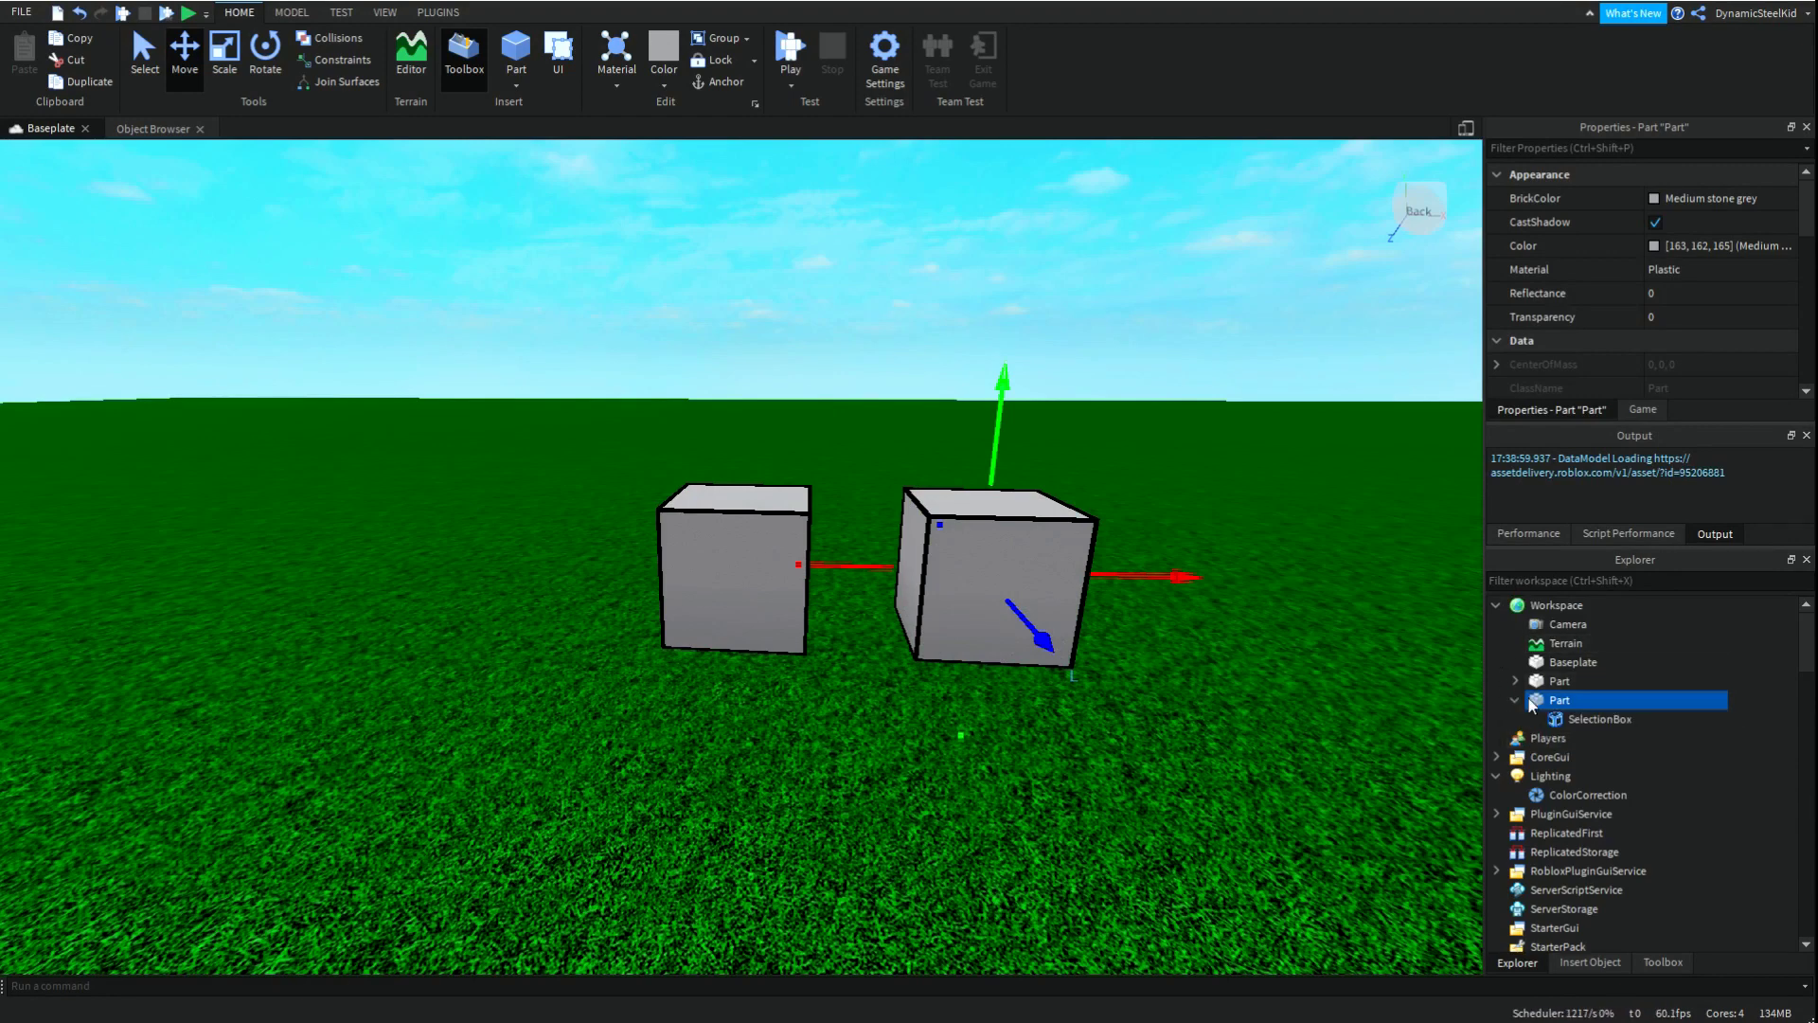
pyautogui.click(1515, 700)
pyautogui.click(1560, 681)
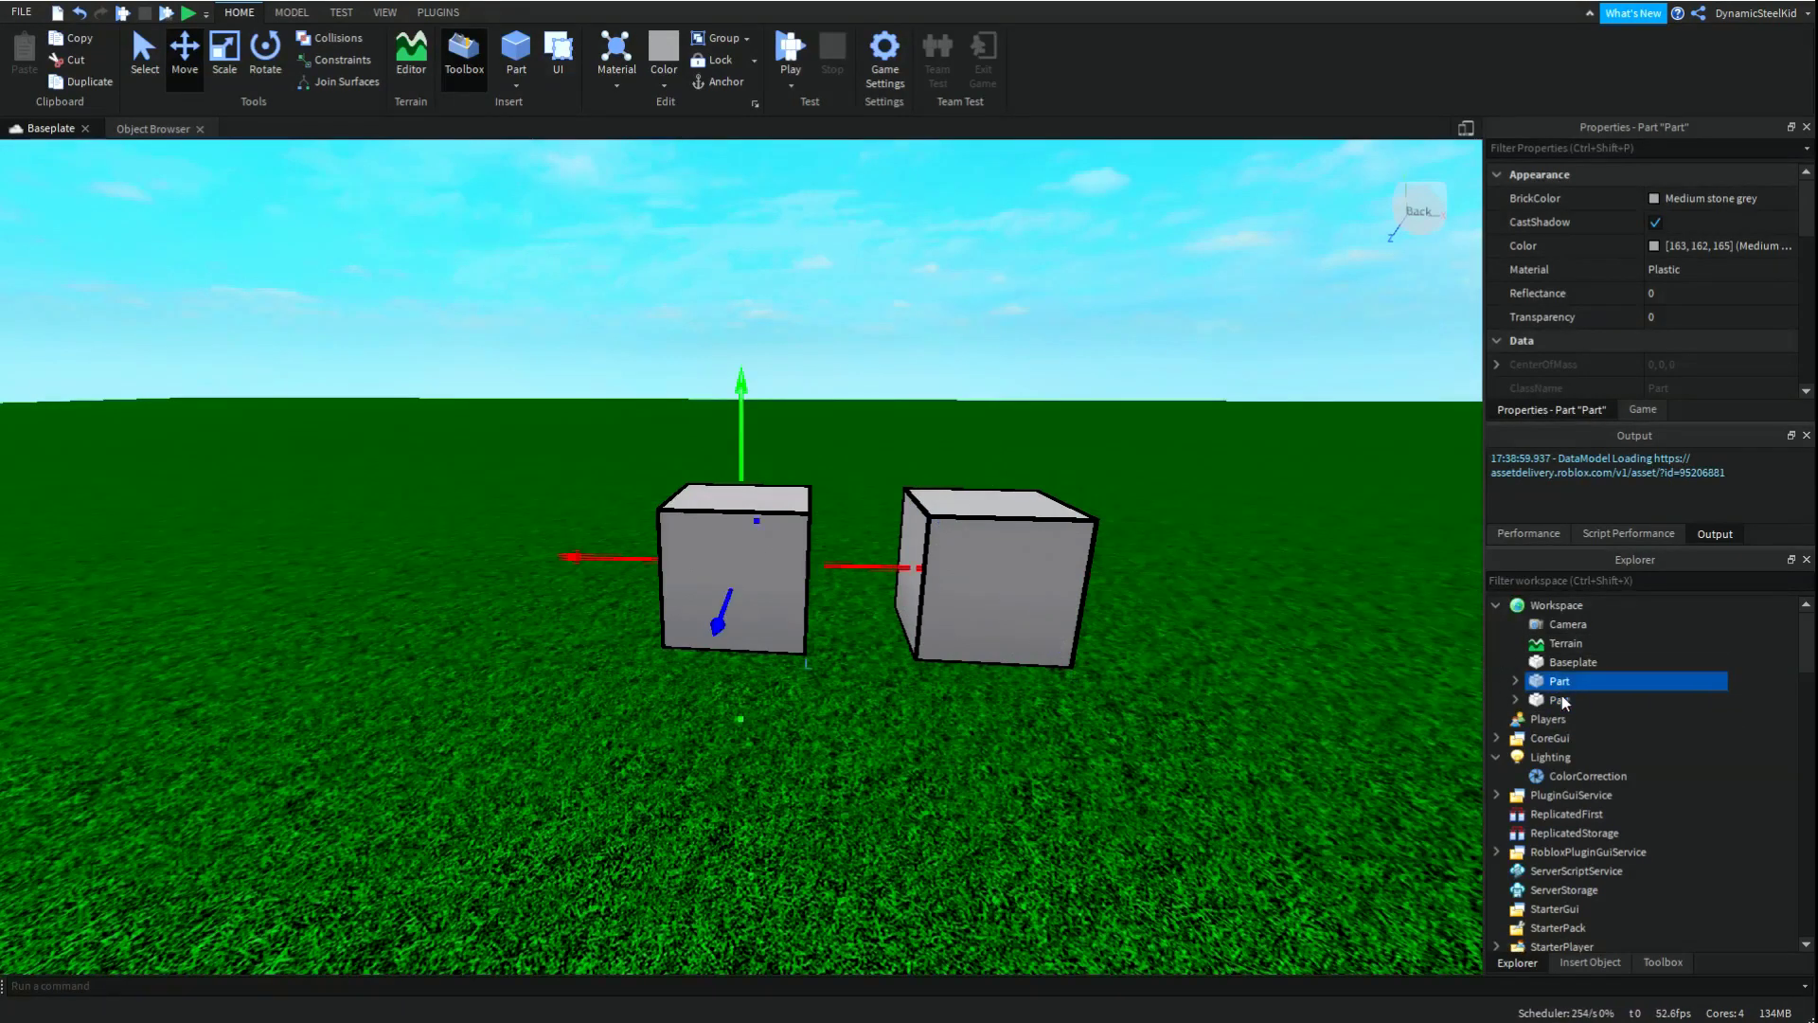
pyautogui.click(1562, 701)
pyautogui.moveTo(834, 257); pyautogui.dragTo(833, 258, button='right')
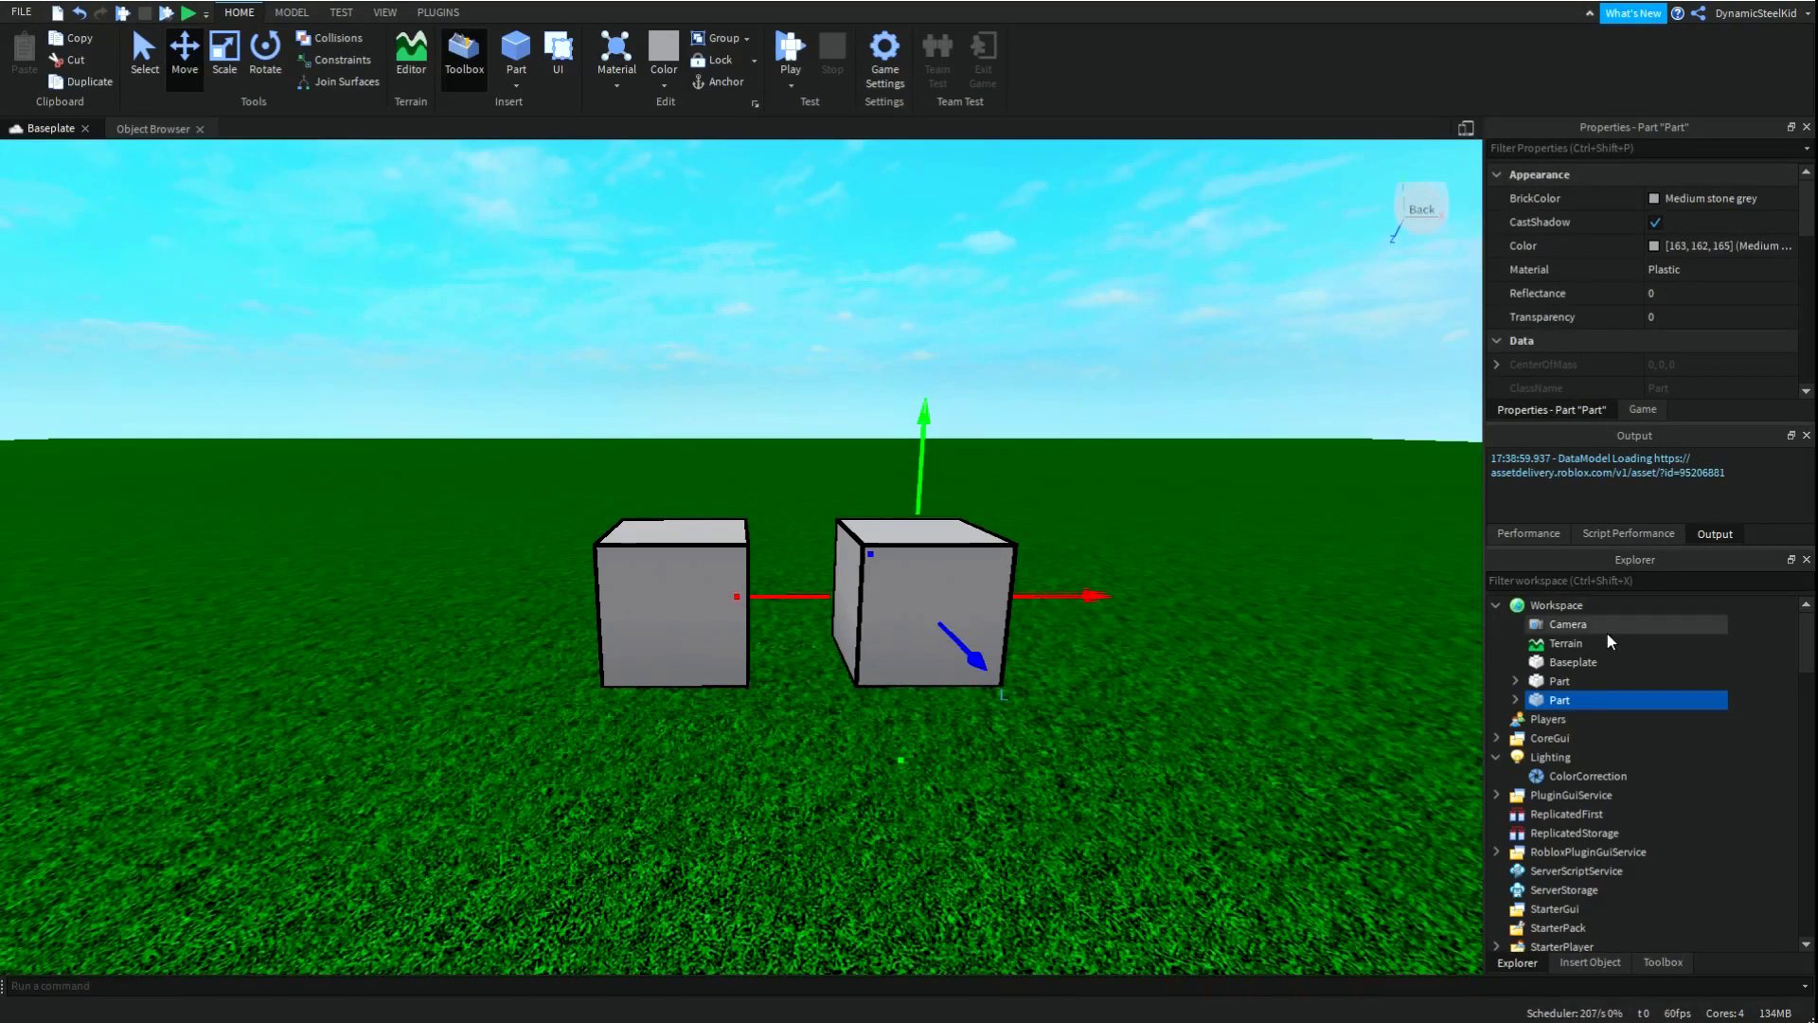
pyautogui.click(1515, 700)
pyautogui.click(1574, 720)
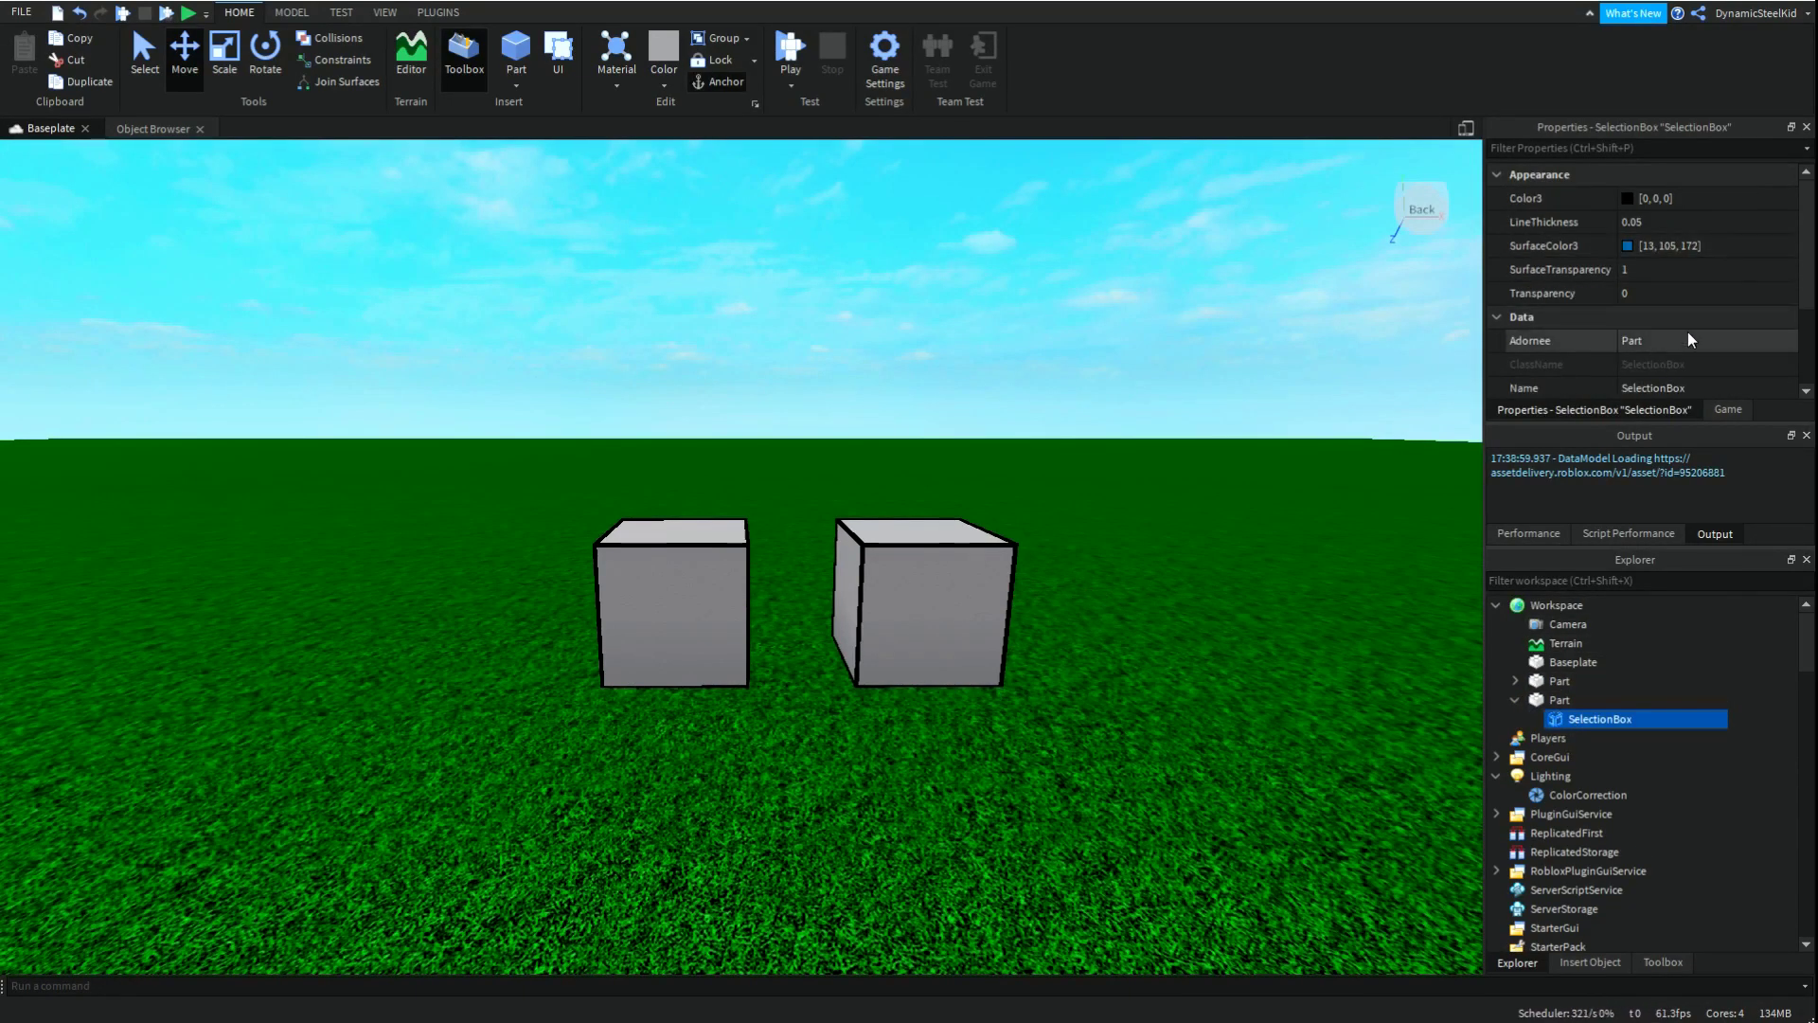
pyautogui.click(1570, 701)
pyautogui.press('Delete')
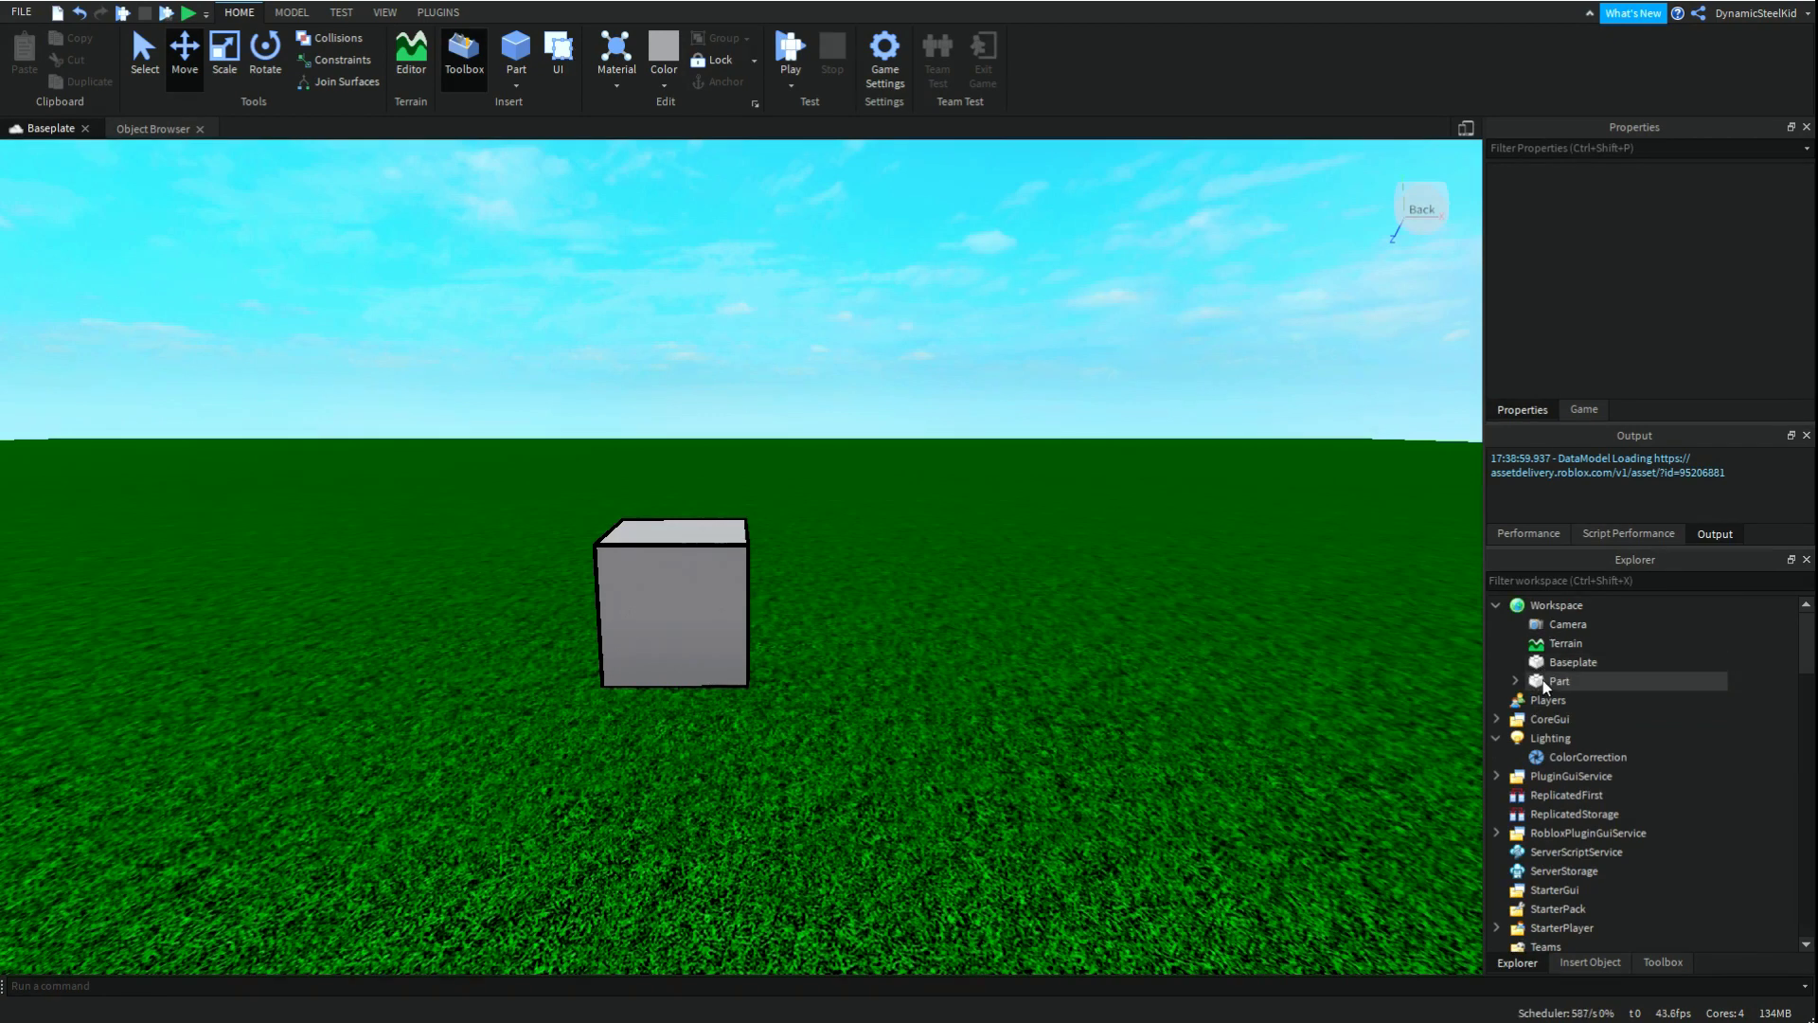
# - Insert a Script into the remaining cube part, alongside its SelectionBox
pyautogui.click(1542, 680)
pyautogui.click(1515, 680)
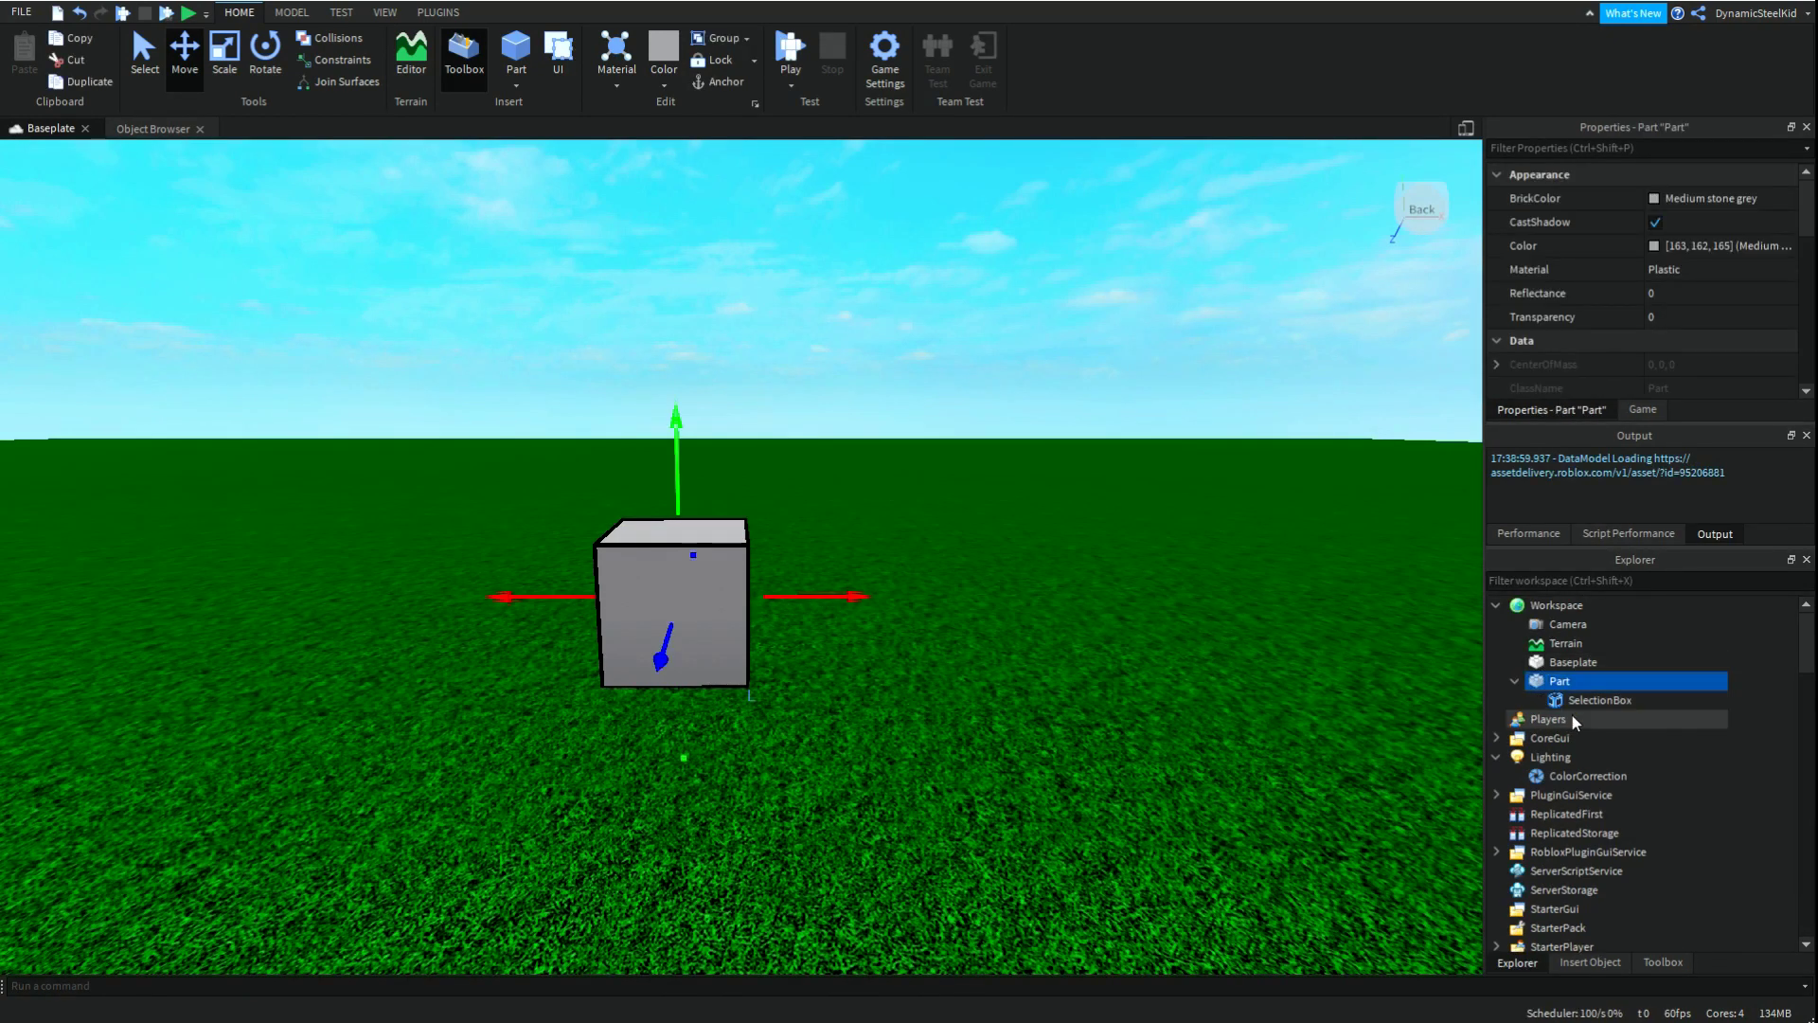
pyautogui.click(1576, 698)
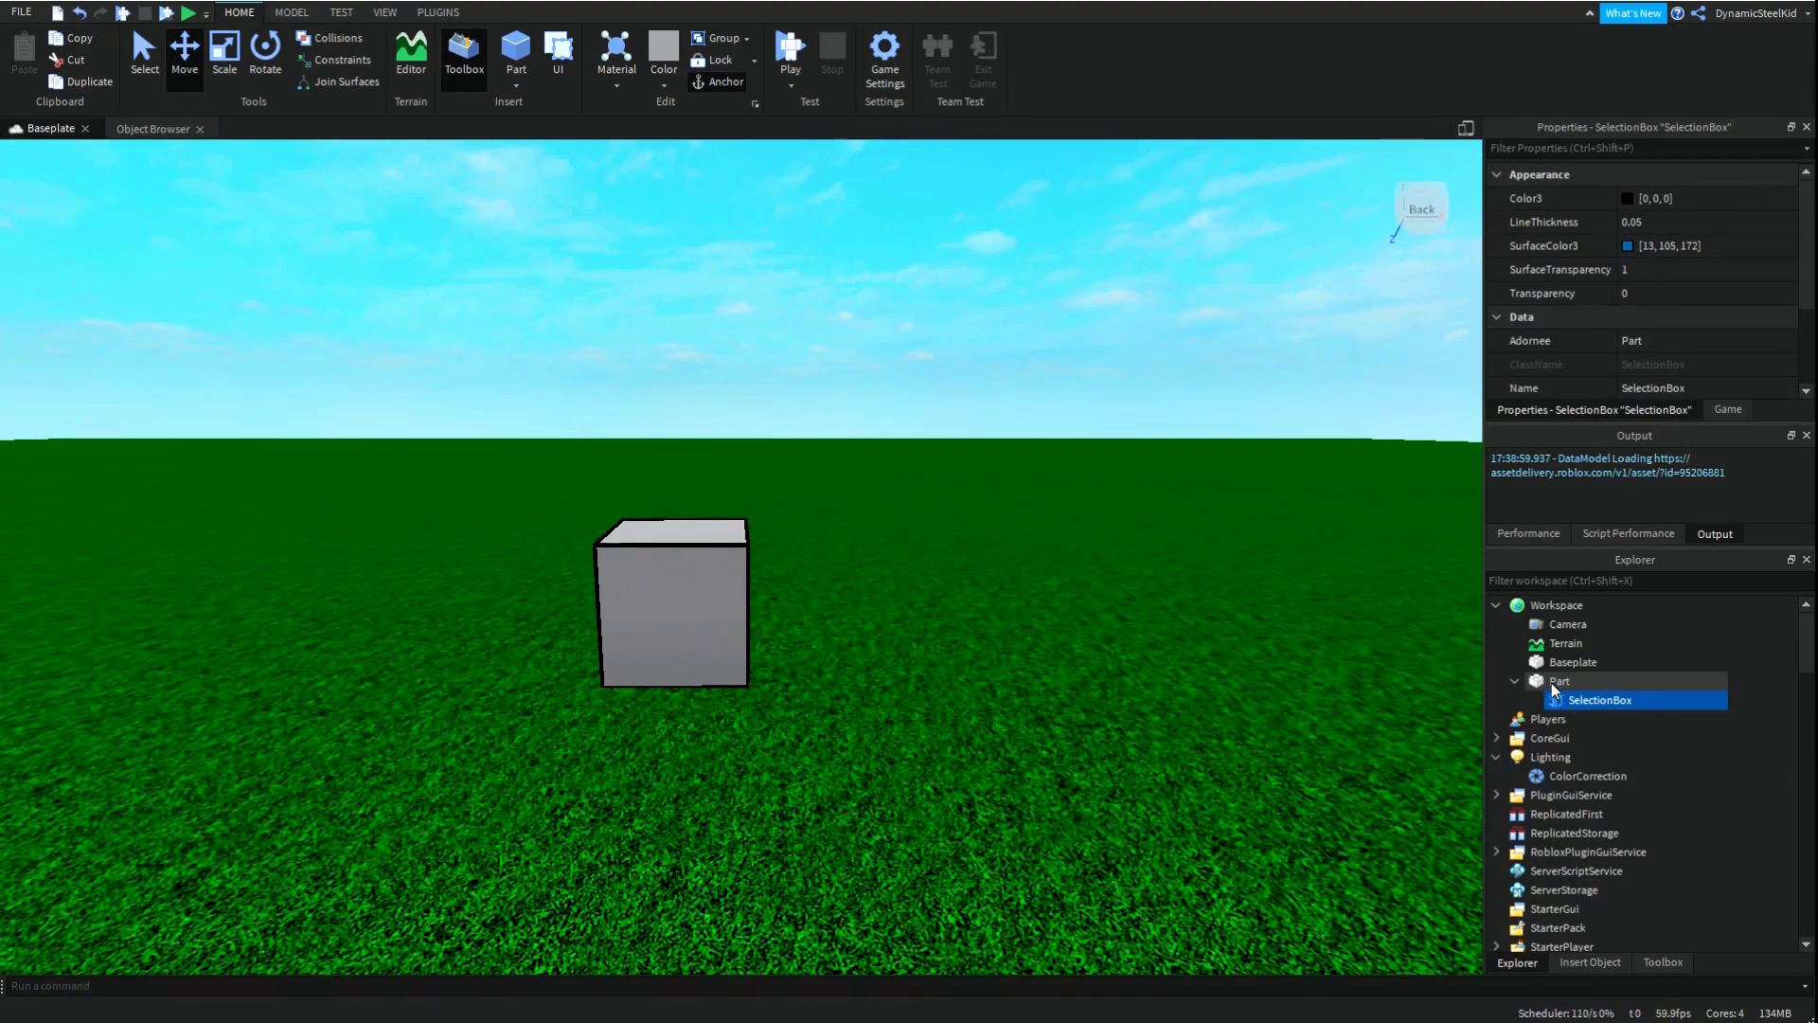
pyautogui.rightClick(1554, 689)
pyautogui.click(1624, 479)
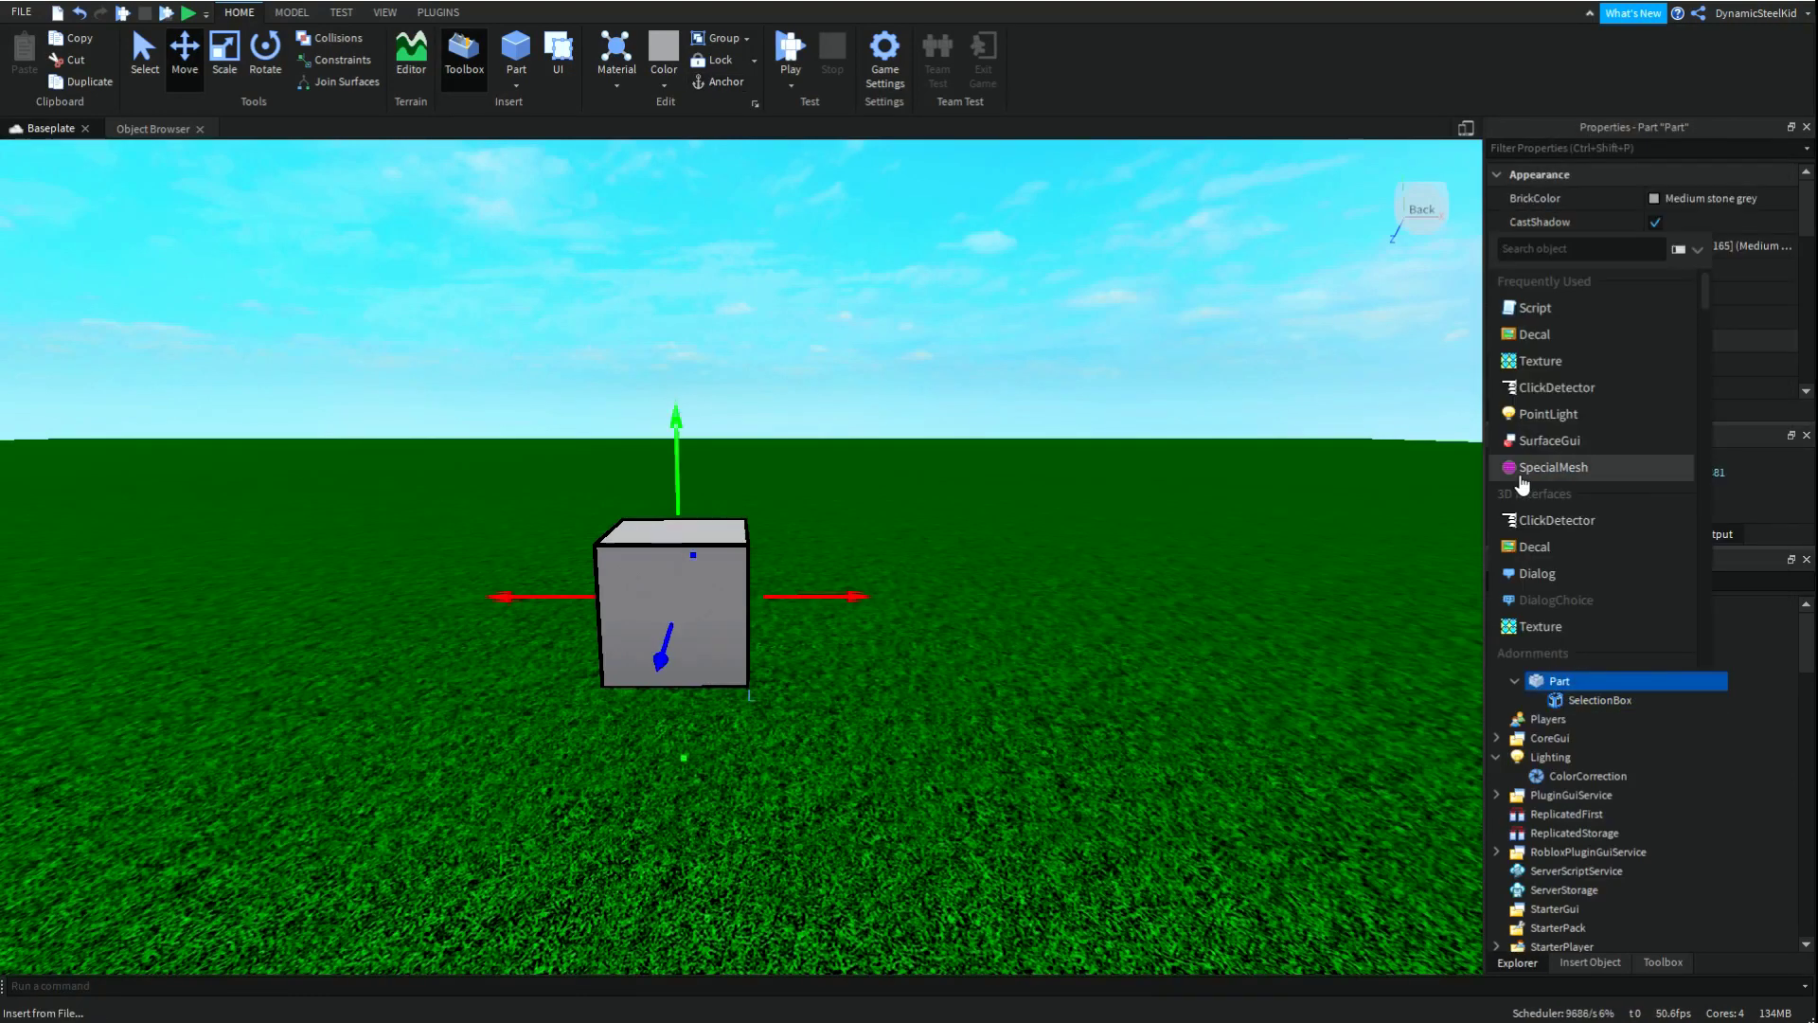
pyautogui.click(1536, 315)
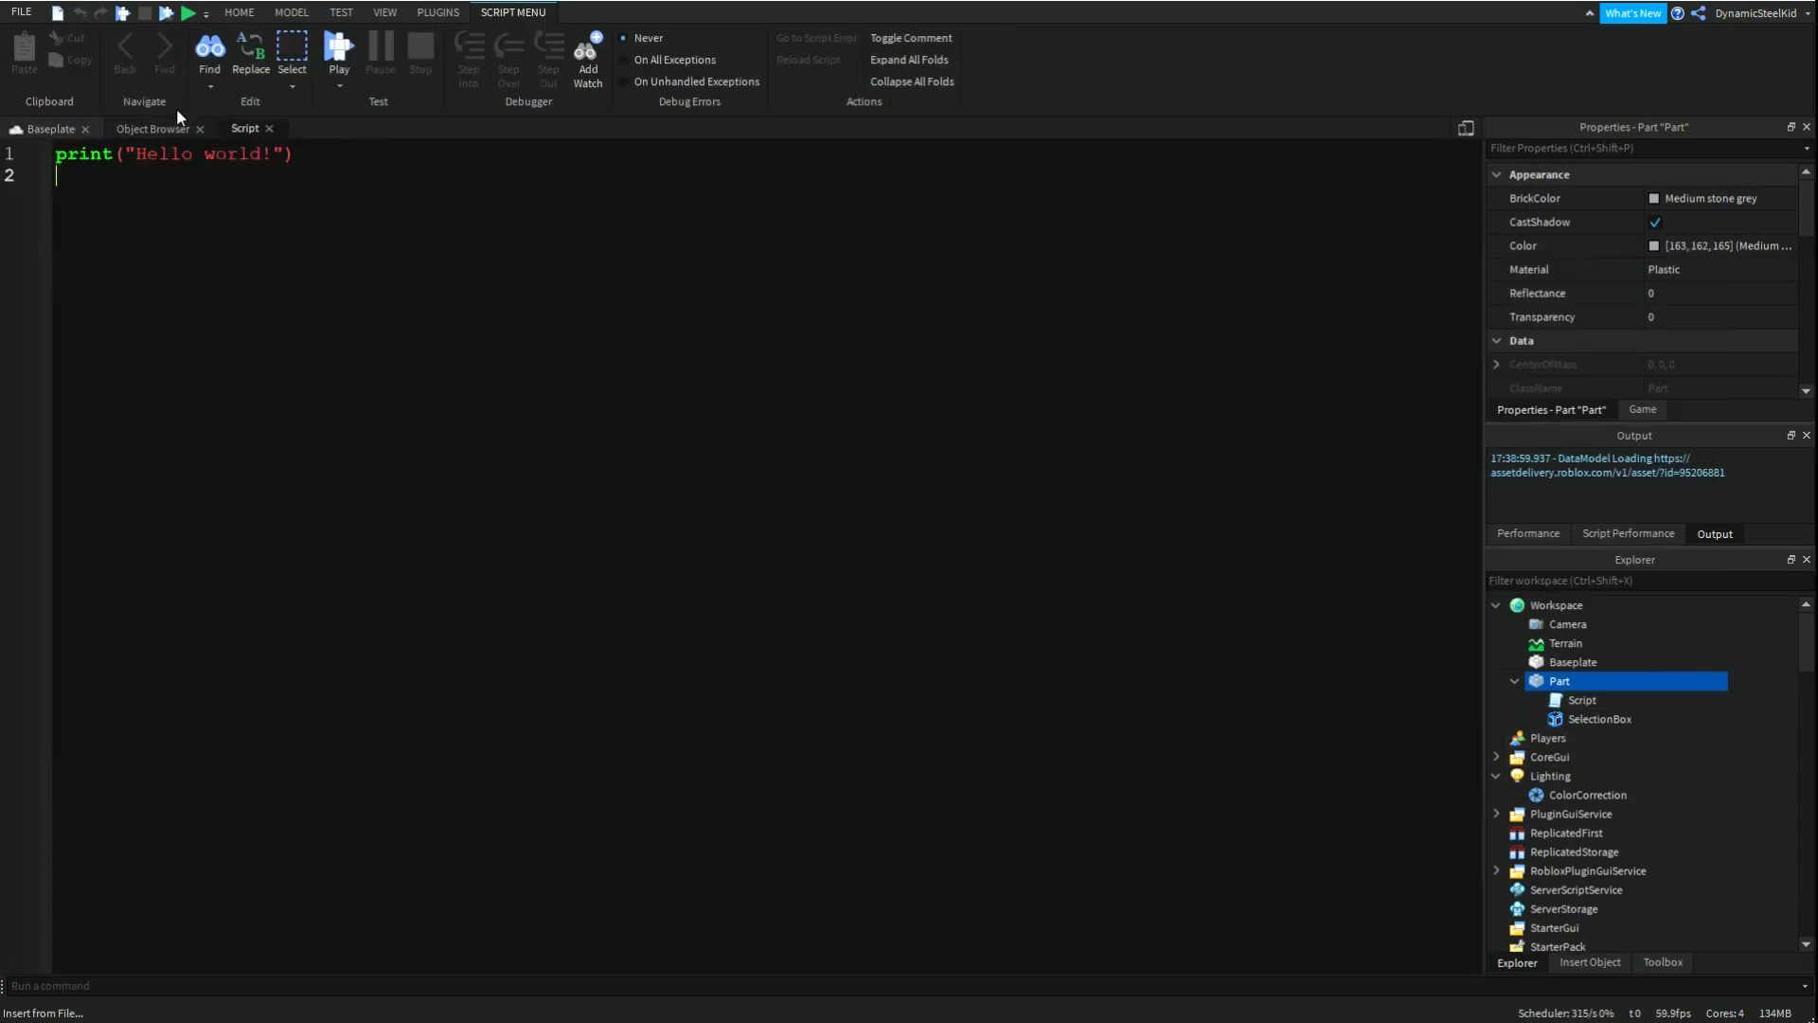
# - Replace the script's default code with the reference script.Parent.SelectionBox.Adornee
pyautogui.hotkey('ctrl', 'a')
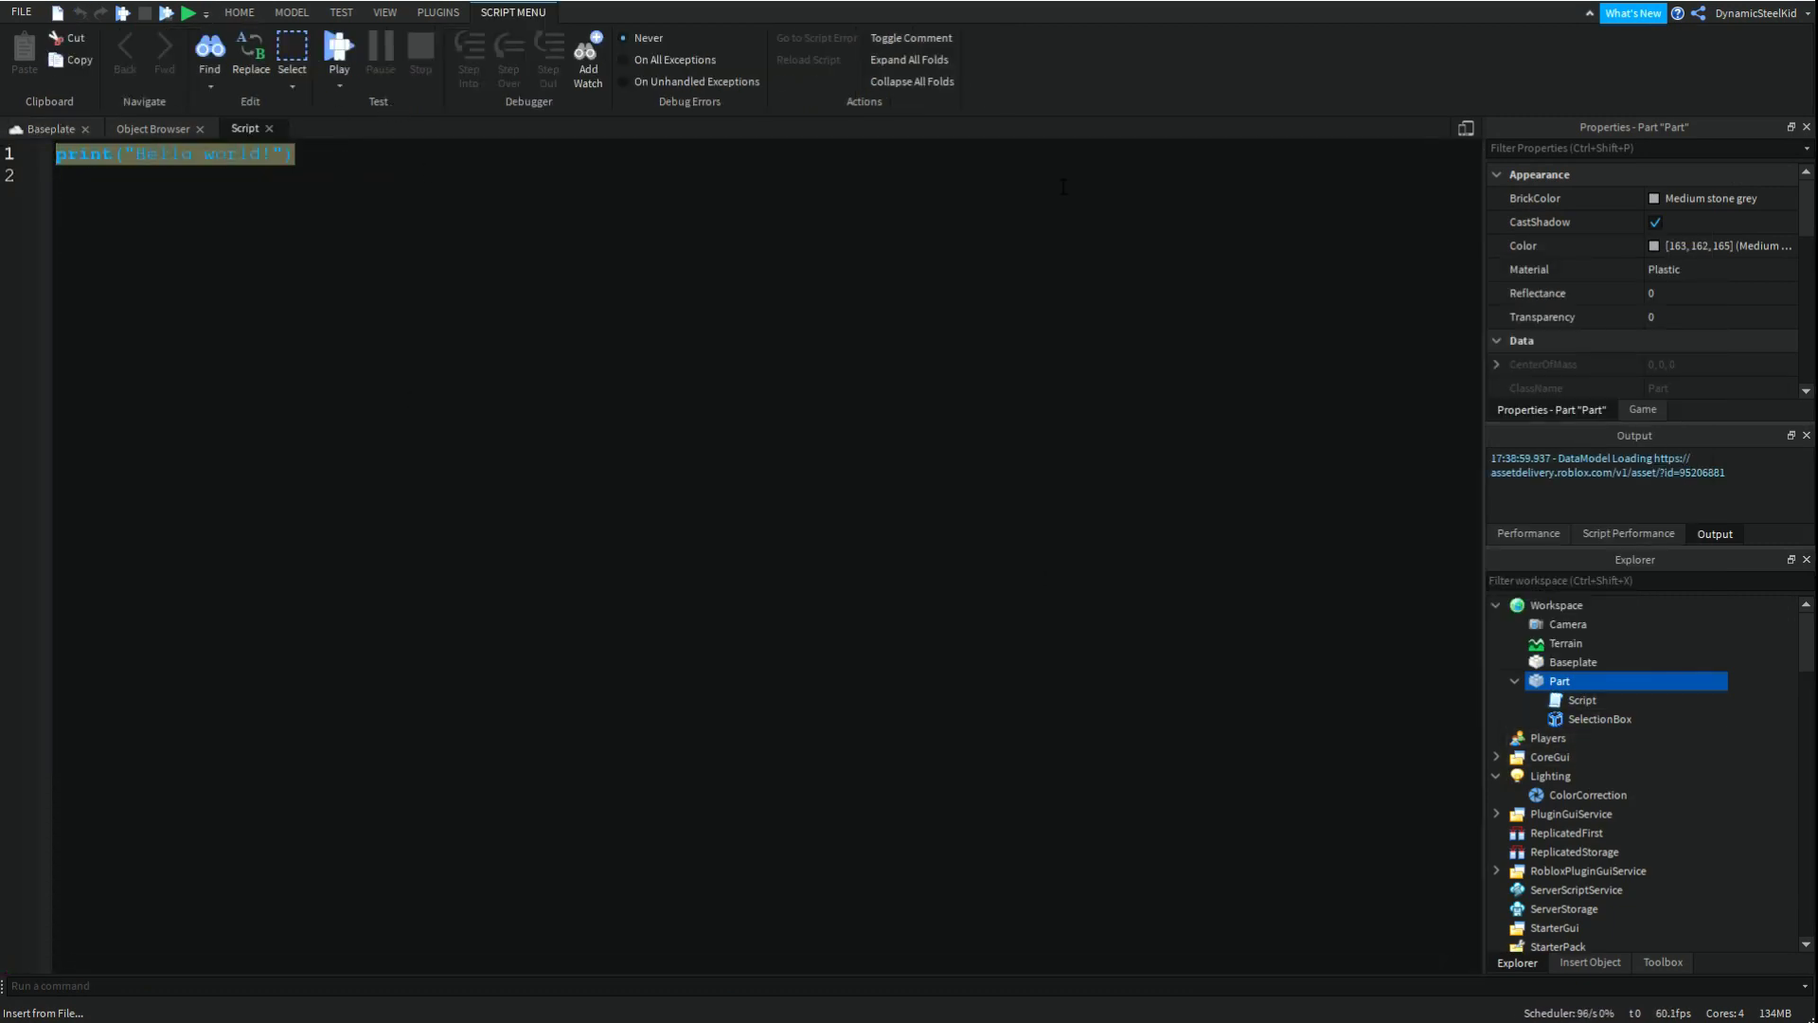
pyautogui.press('BackSpace')
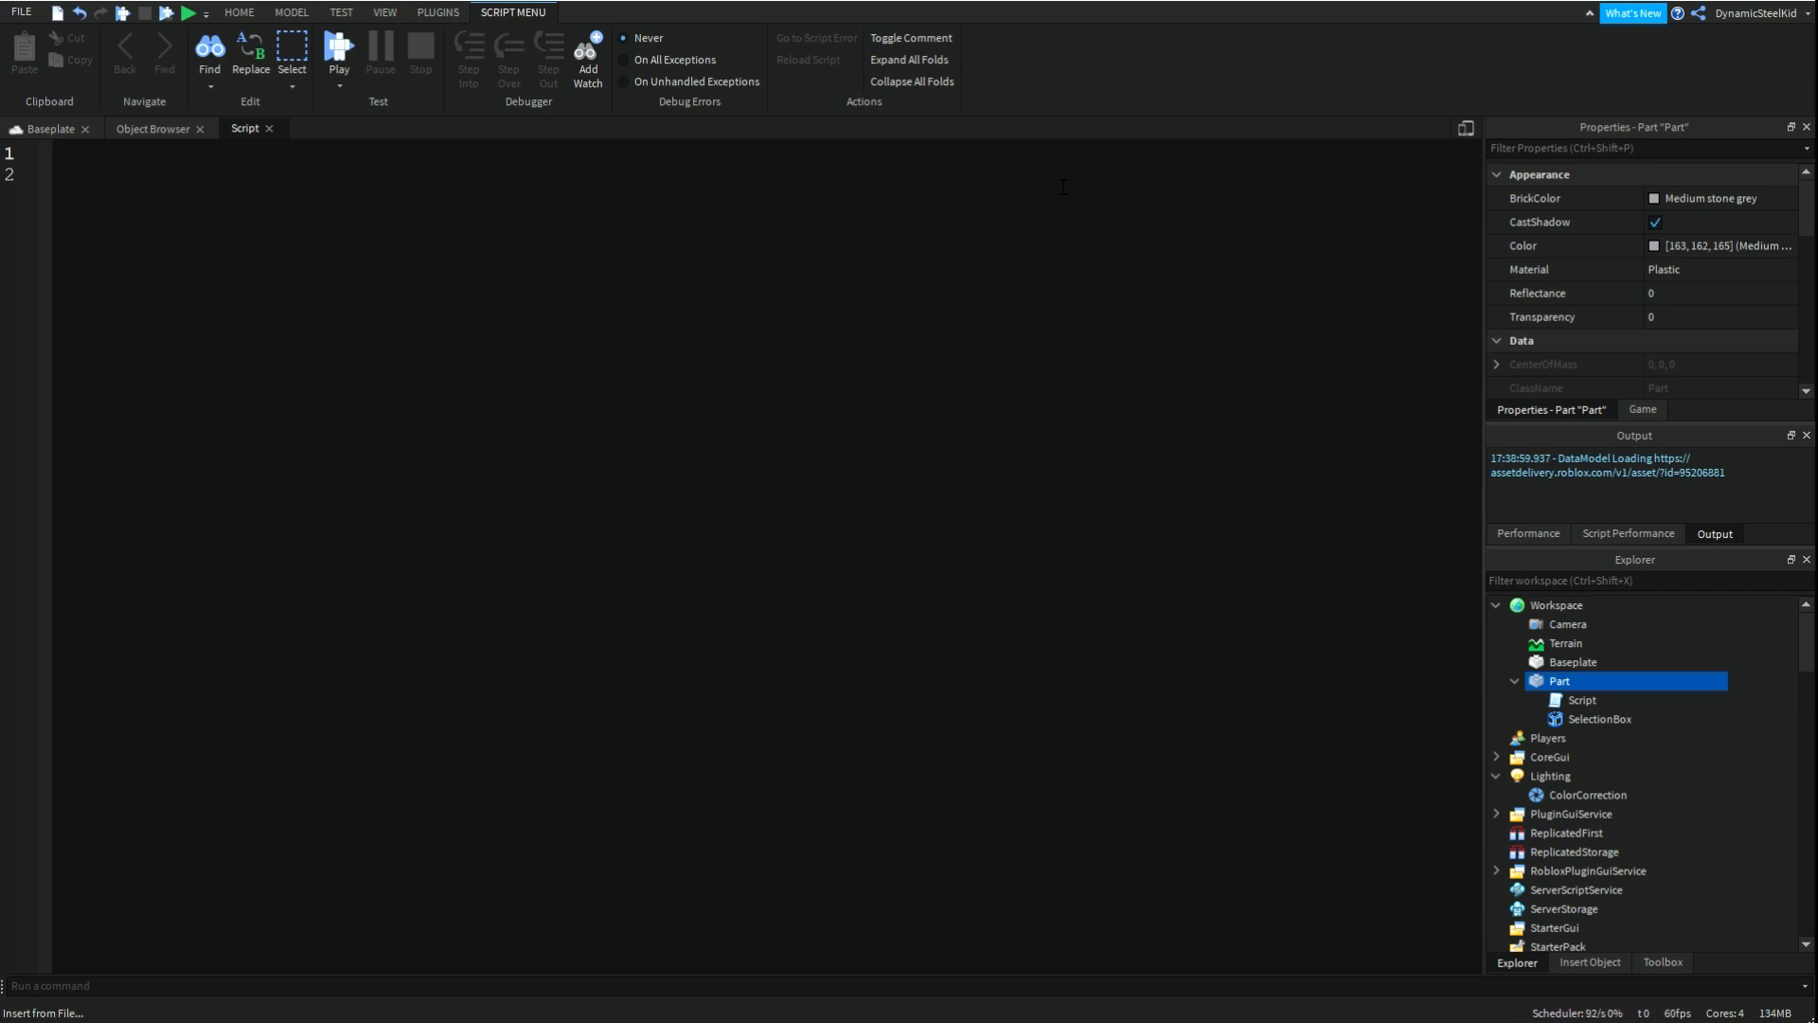
pyautogui.write('script.Parent.SelectionBox')
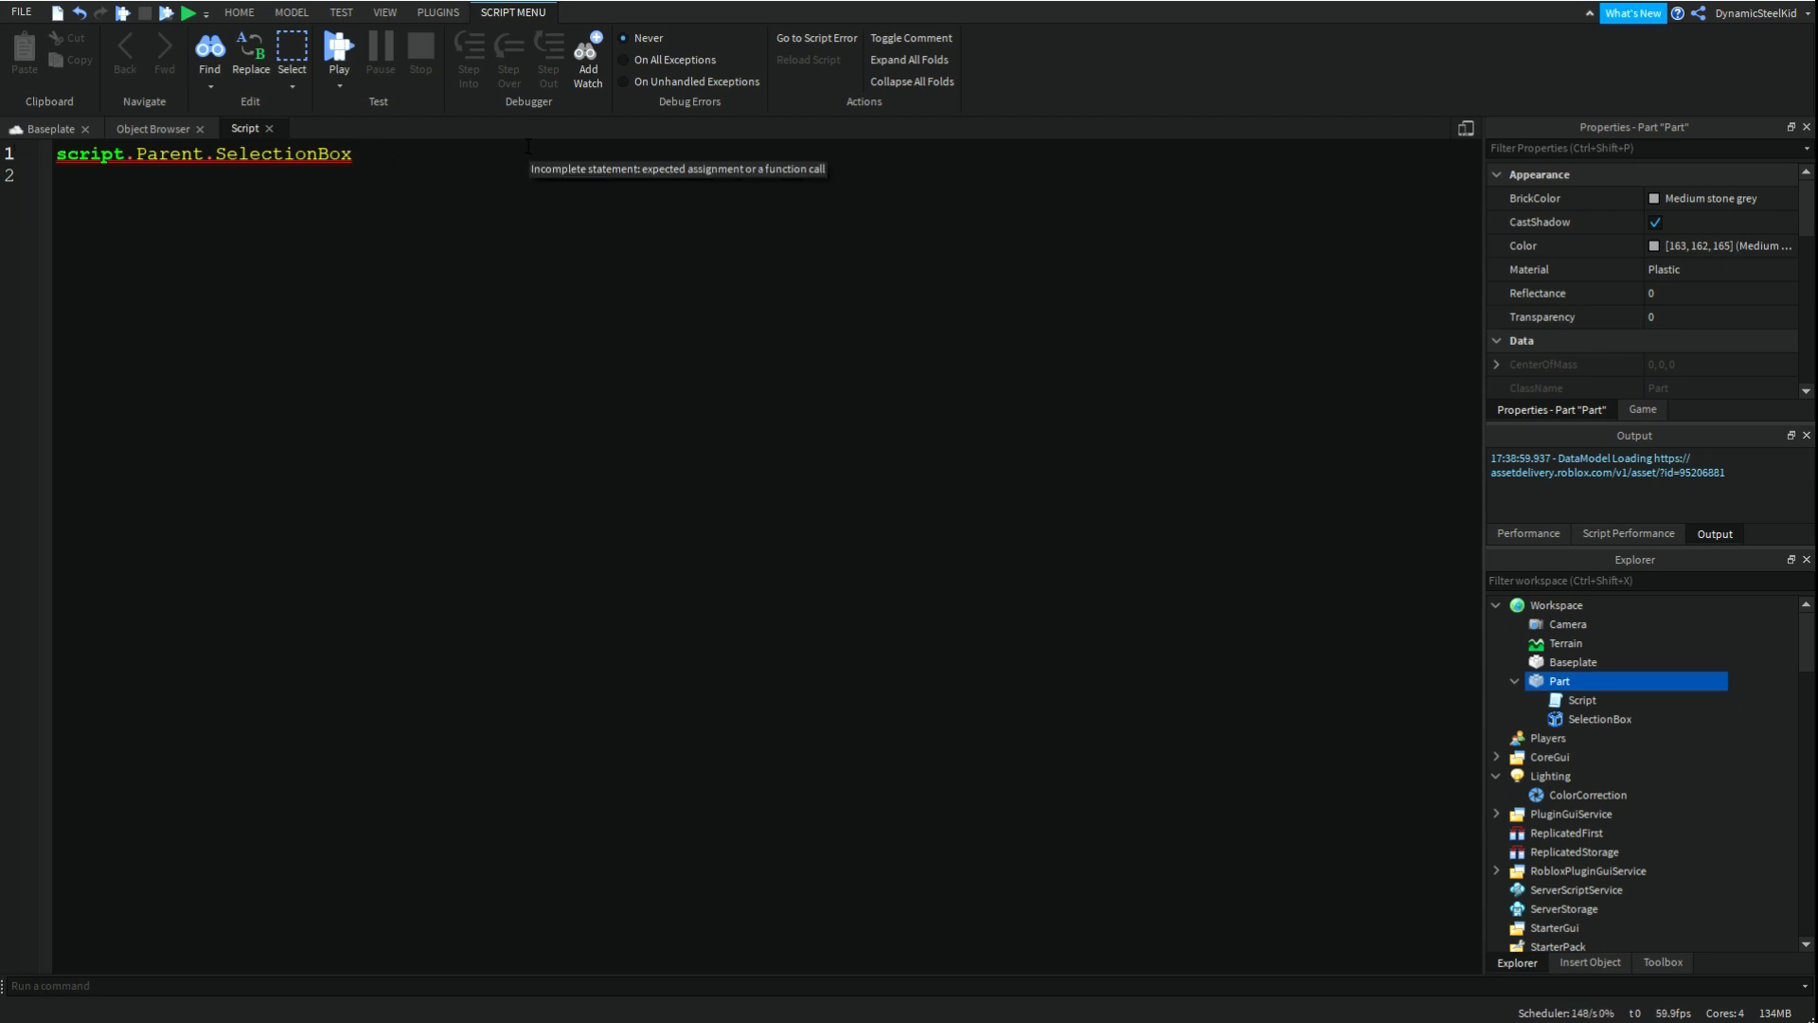
pyautogui.write('.Adornee')
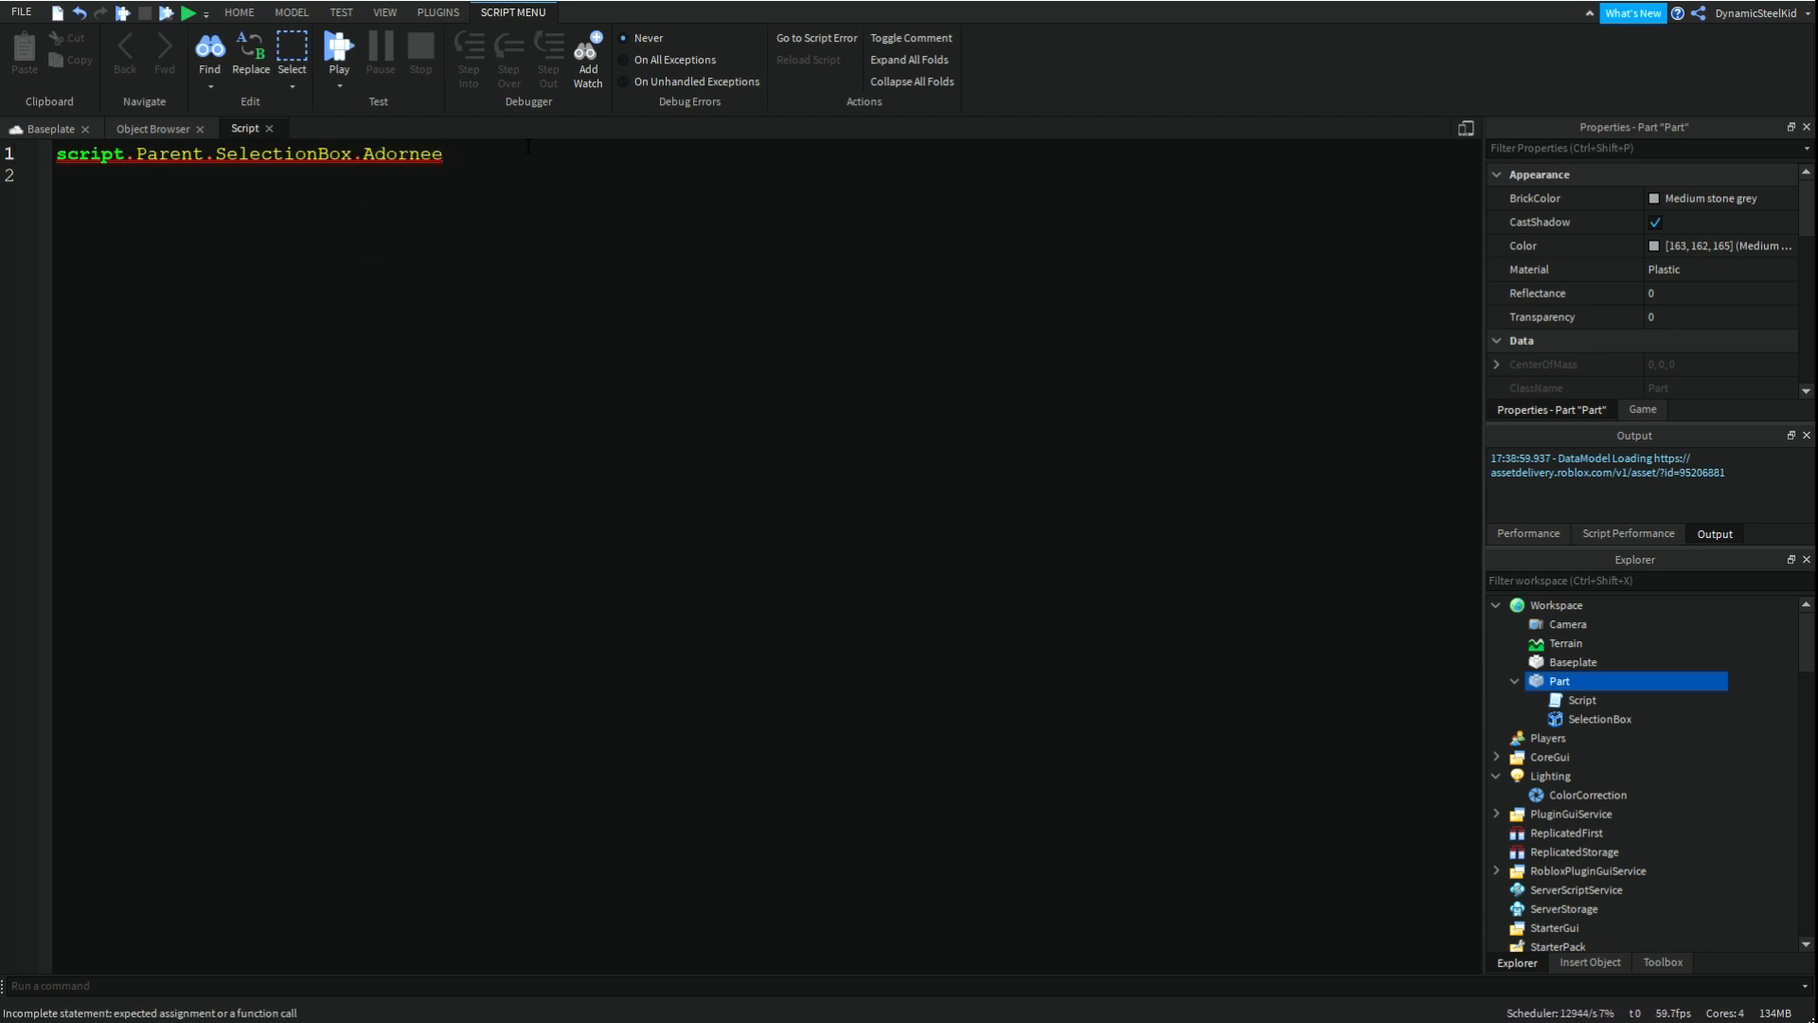
pyautogui.moveTo(443, 153); pyautogui.dragTo(57, 156)
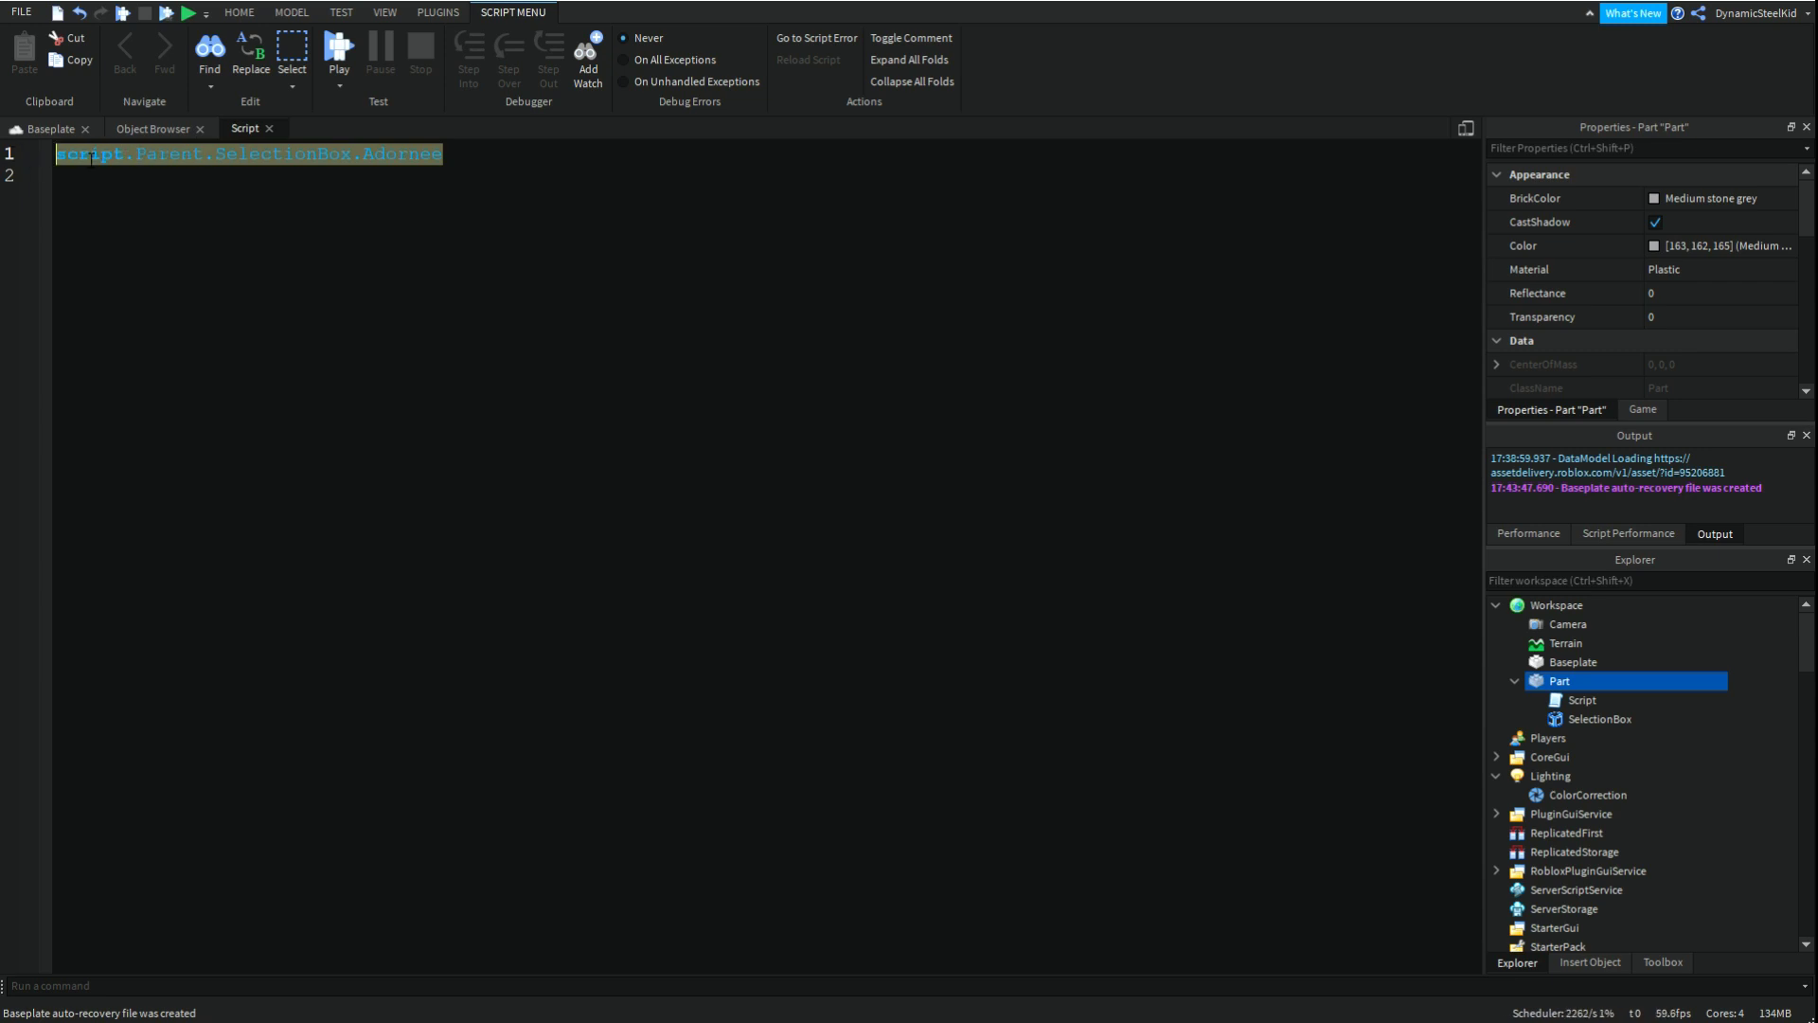
pyautogui.click(162, 162)
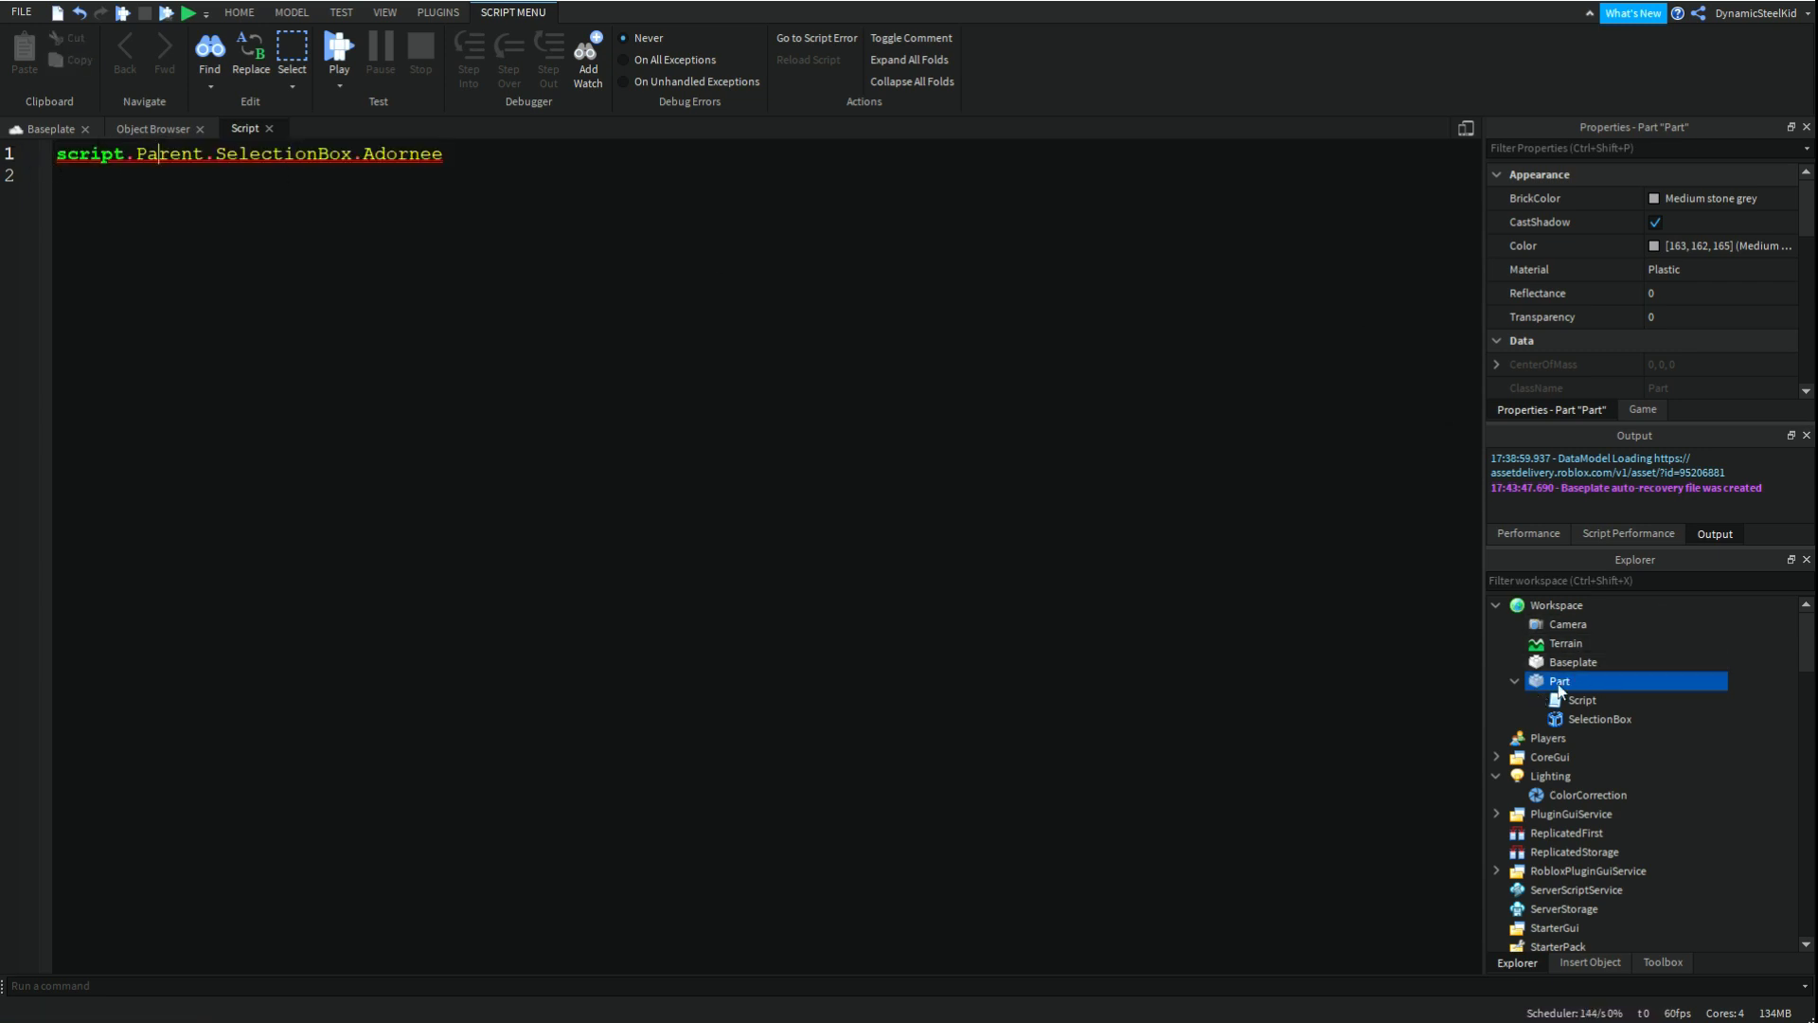
# - Check the SelectionBox's Adornee property and complete the script line by assigning game.Workspace.Baseplate to it
pyautogui.click(1596, 719)
pyautogui.scroll(-1, 1713, 288)
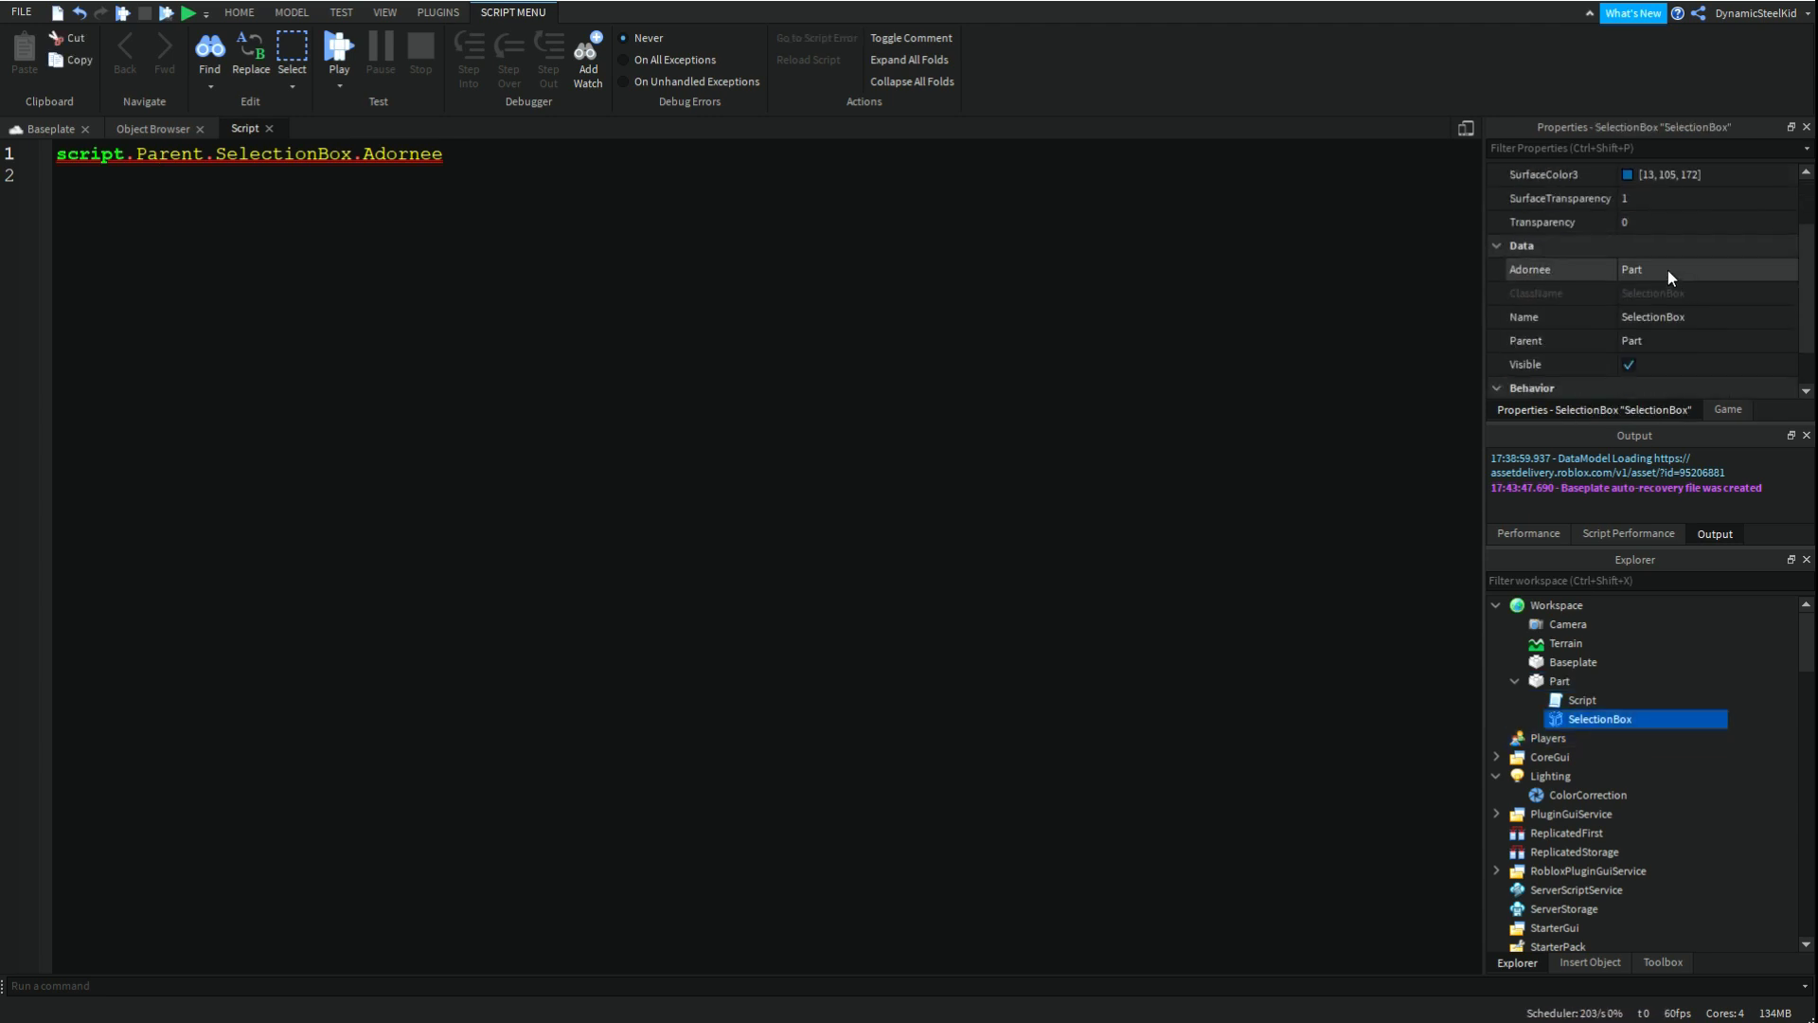
pyautogui.click(586, 160)
pyautogui.write('=')
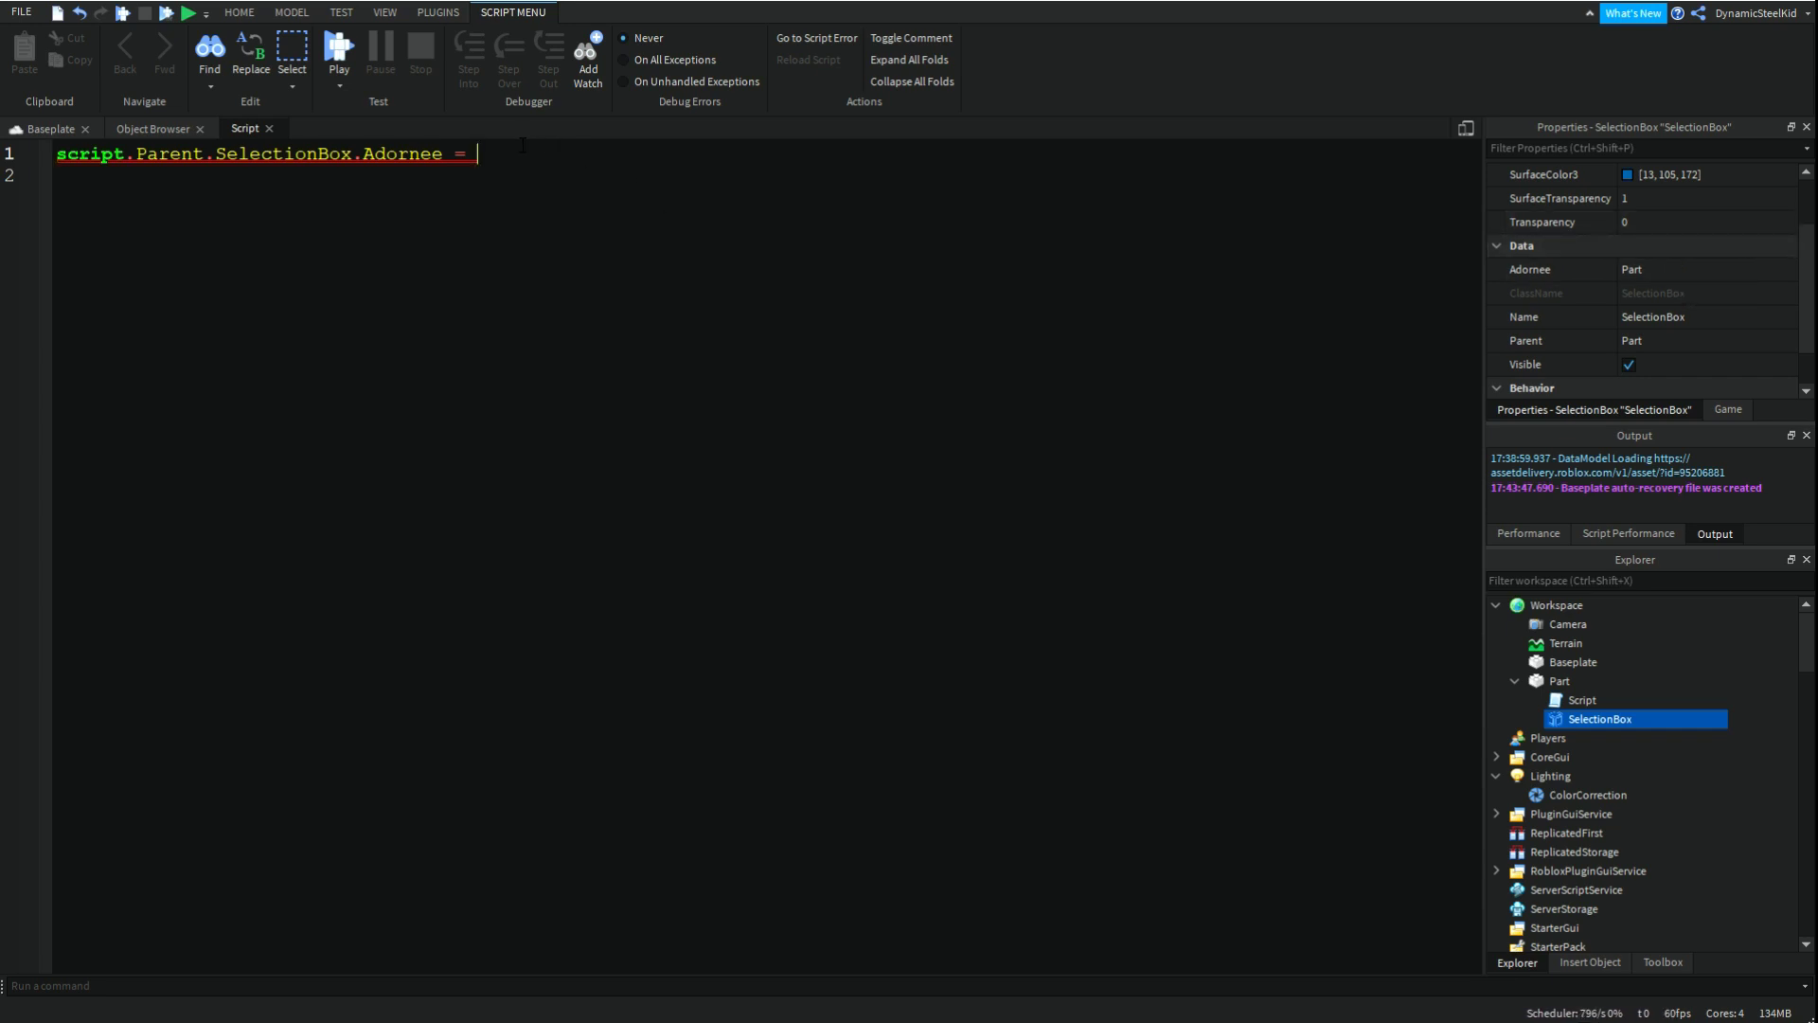
pyautogui.write('game.Wo')
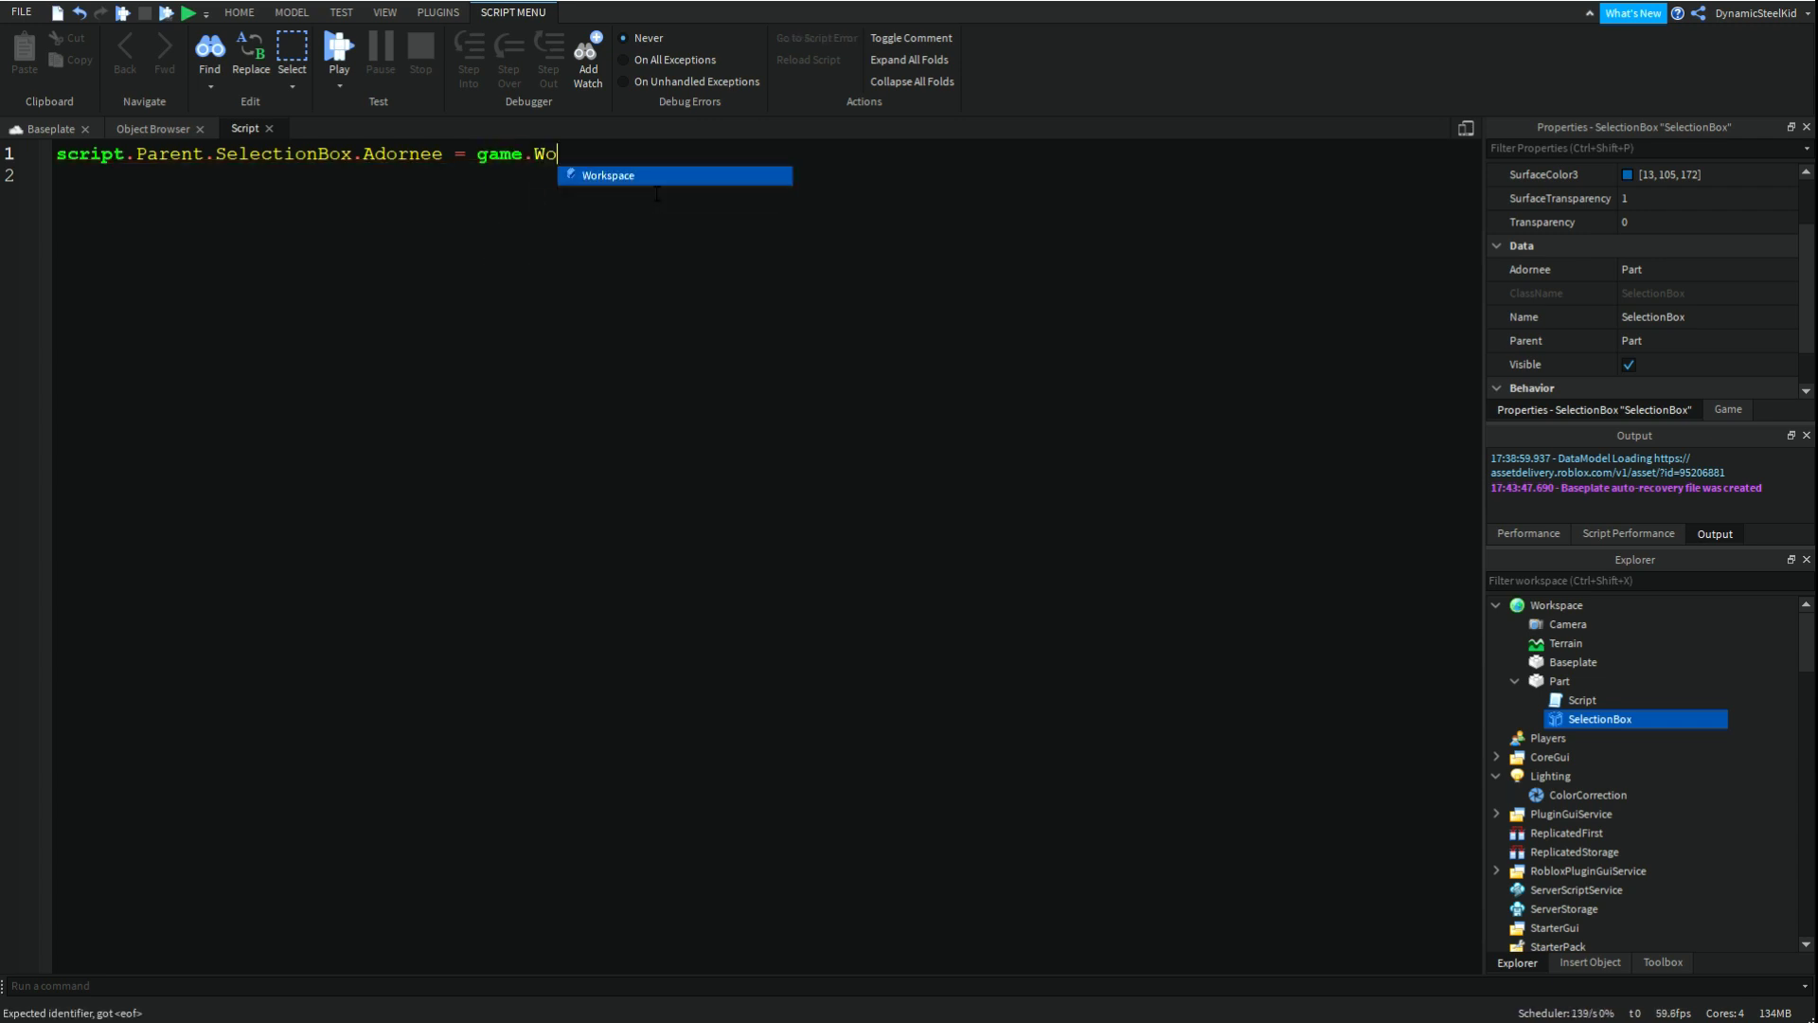
pyautogui.press('Tab')
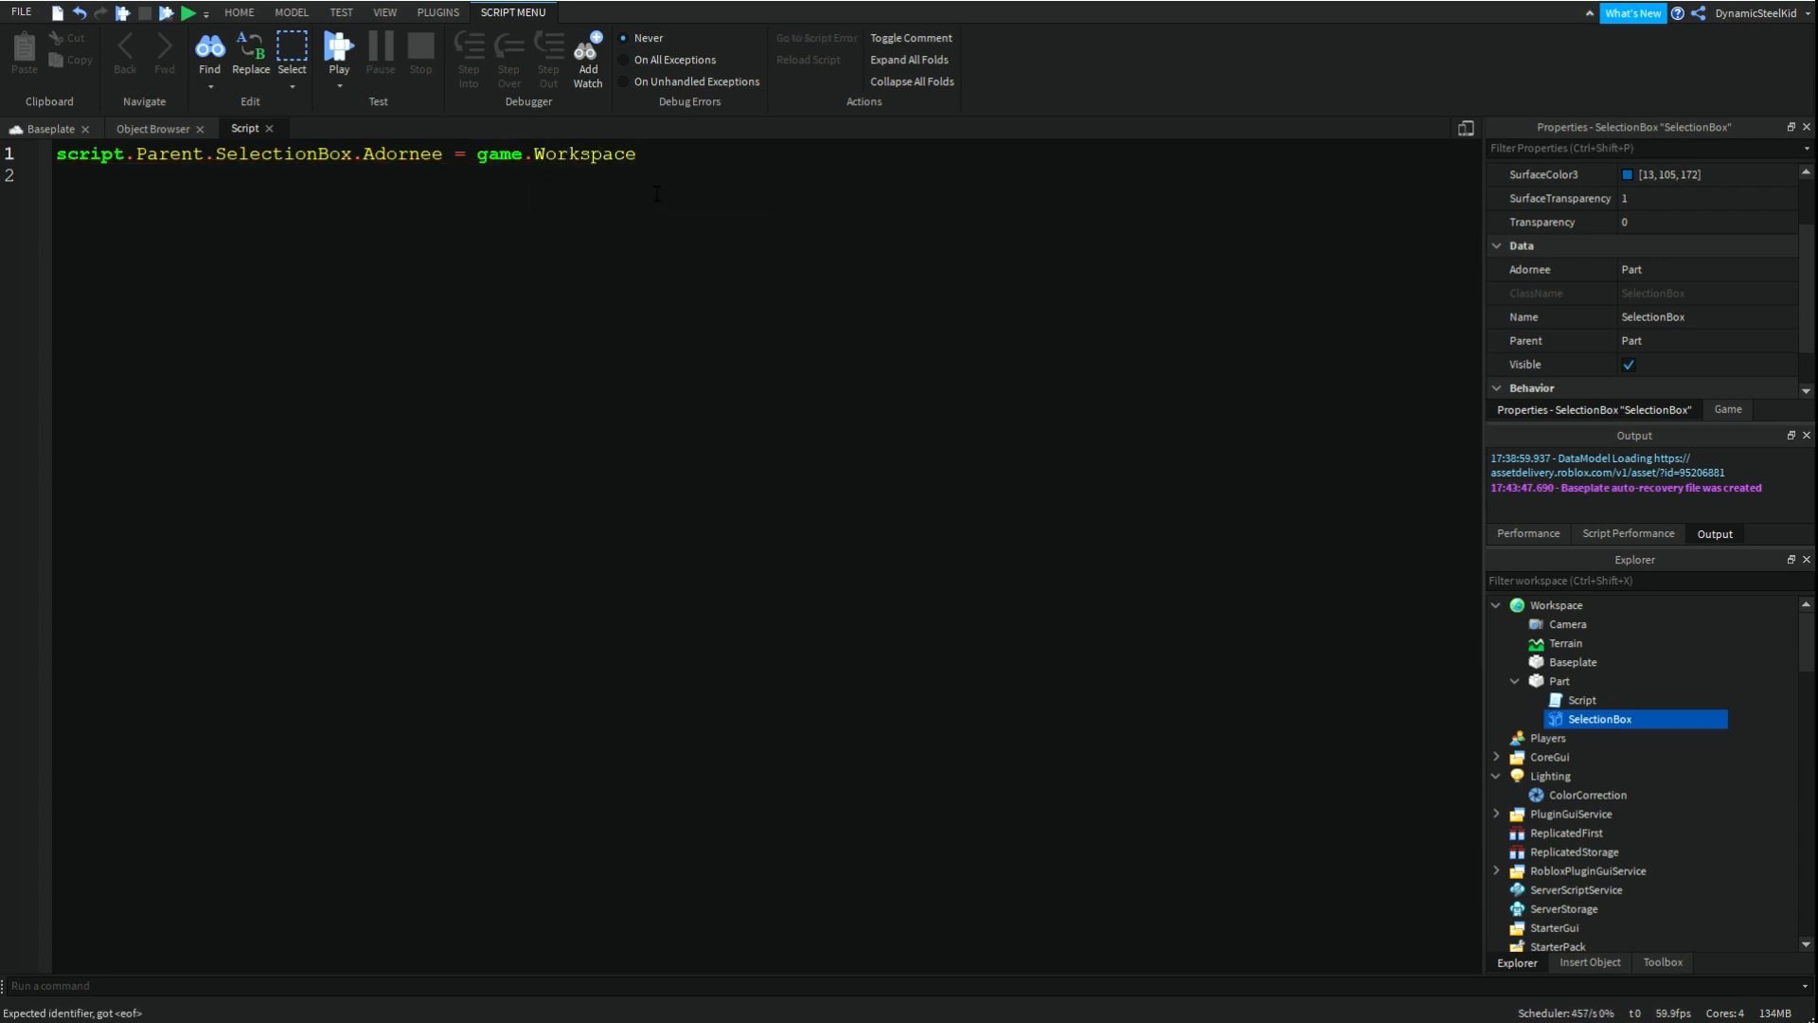
pyautogui.write('.Bas')
pyautogui.press('Tab')
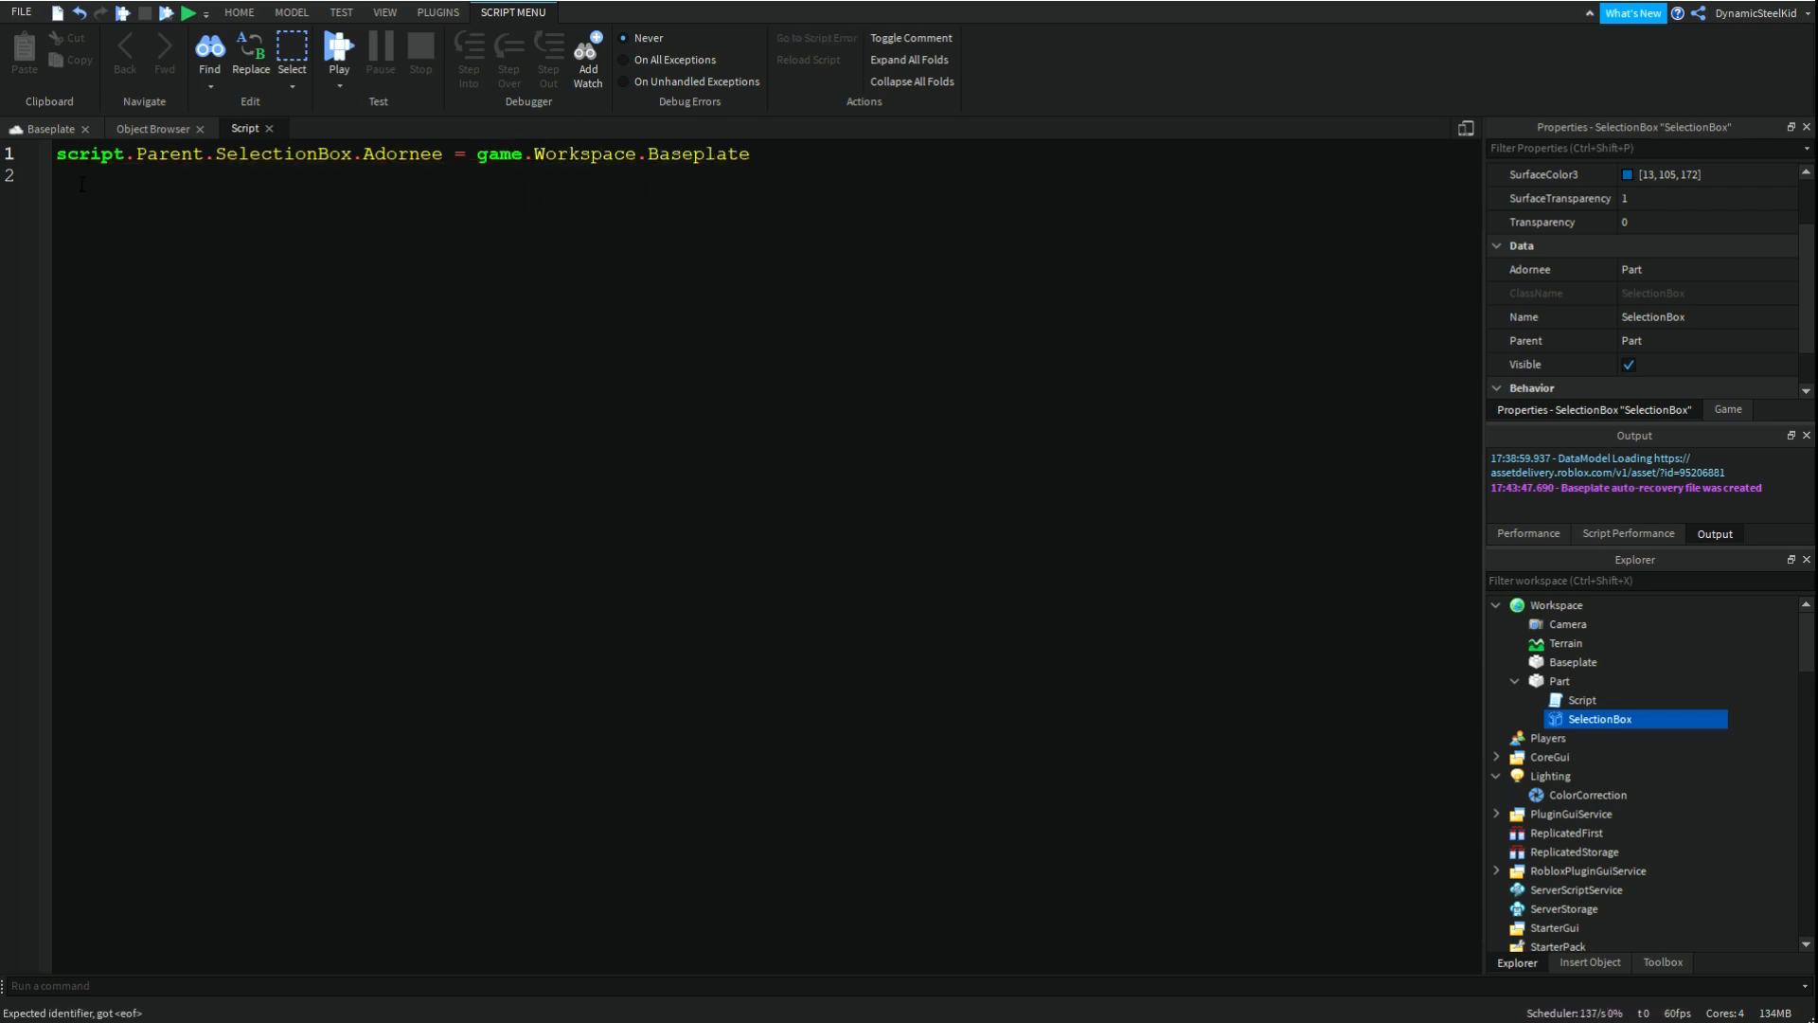
# - Return to the Baseplate scene, view the baseplate's edge and start a Play Here test
pyautogui.click(38, 129)
pyautogui.press('e')
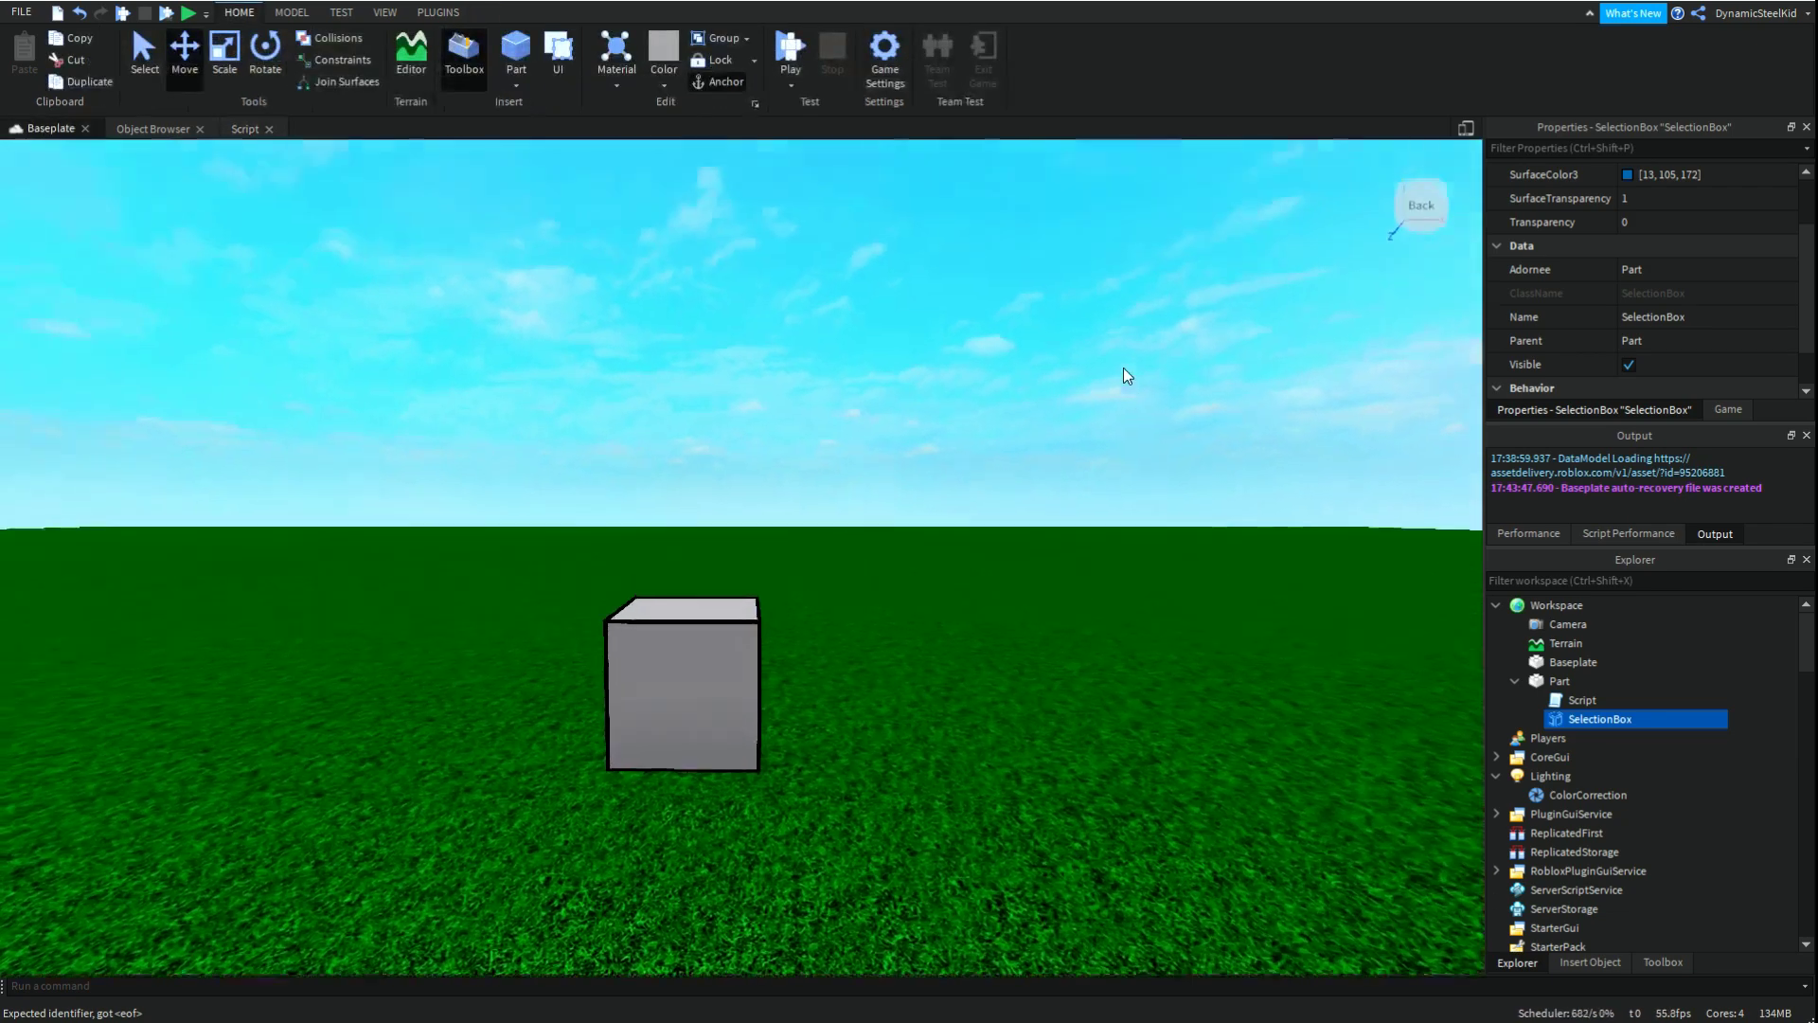
pyautogui.moveTo(1123, 376); pyautogui.dragTo(1123, 368, button='right')
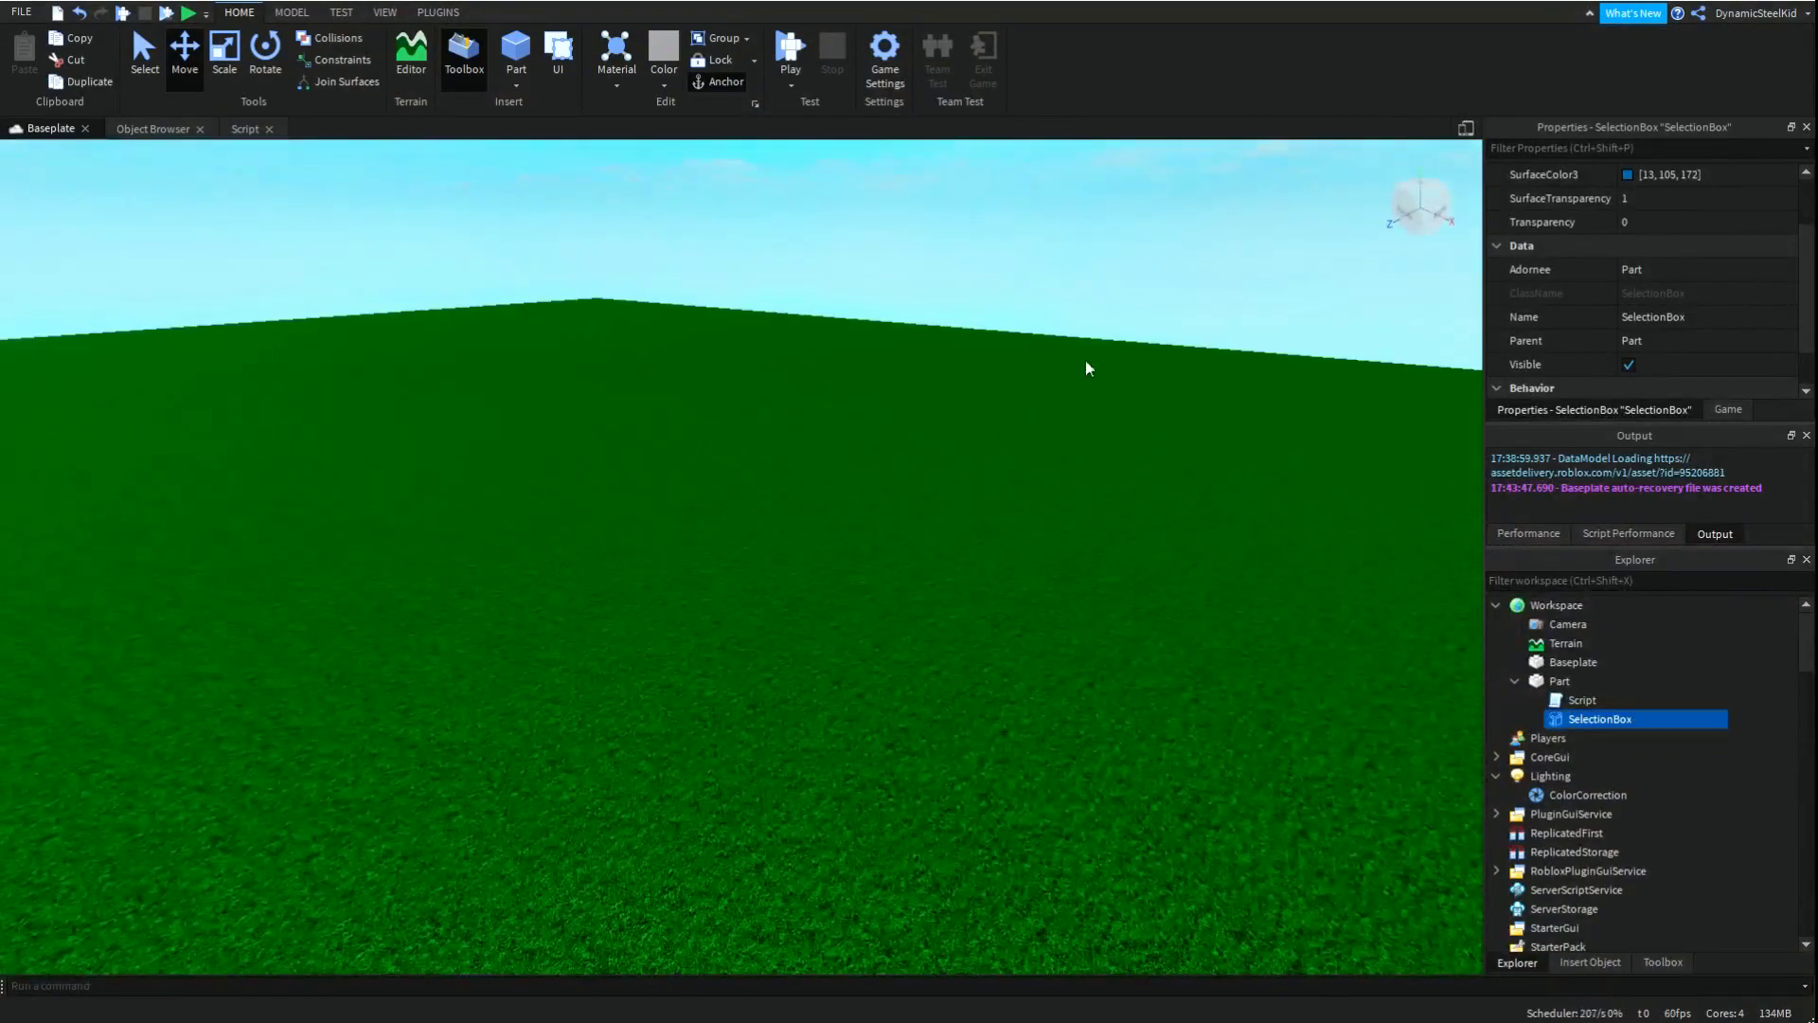
pyautogui.moveTo(1085, 360); pyautogui.dragTo(1063, 326, button='right')
pyautogui.click(801, 88)
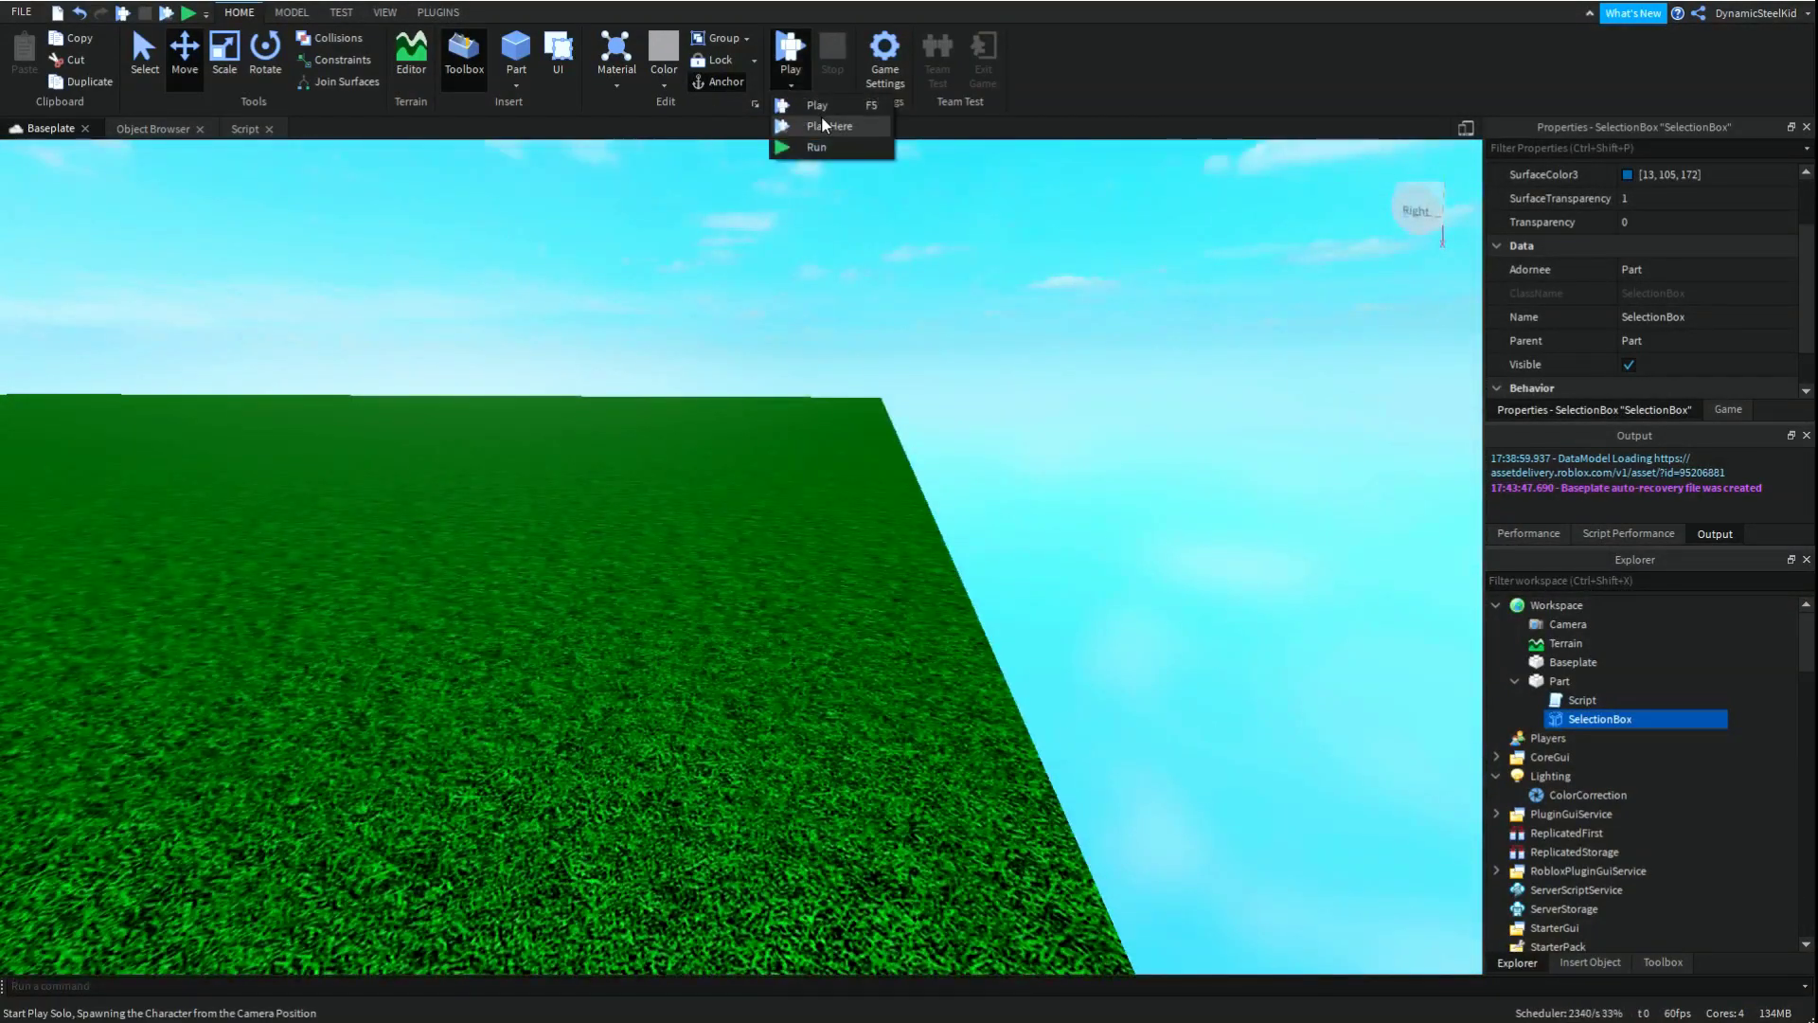
pyautogui.click(821, 125)
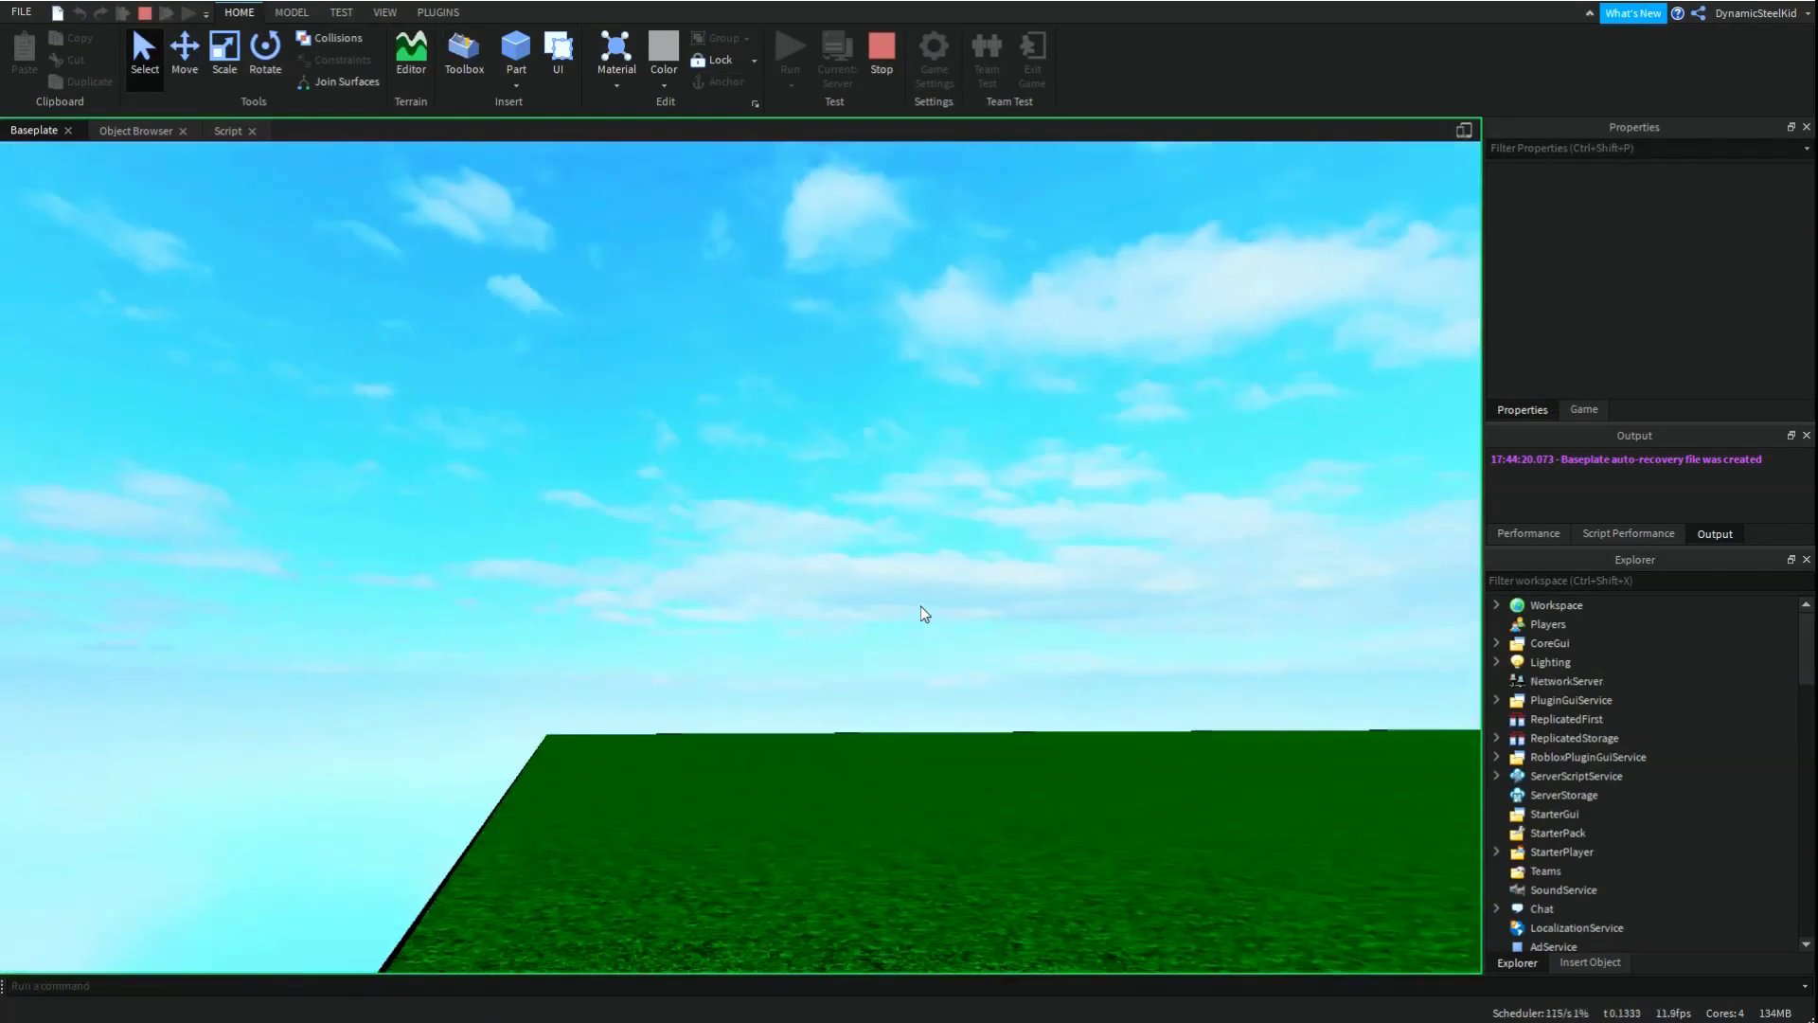
# - Examine the outlines of the baseplate and cube during the test, and stop the test
pyautogui.moveTo(1106, 524); pyautogui.dragTo(1100, 526, button='right')
pyautogui.press('w')
pyautogui.press('w')
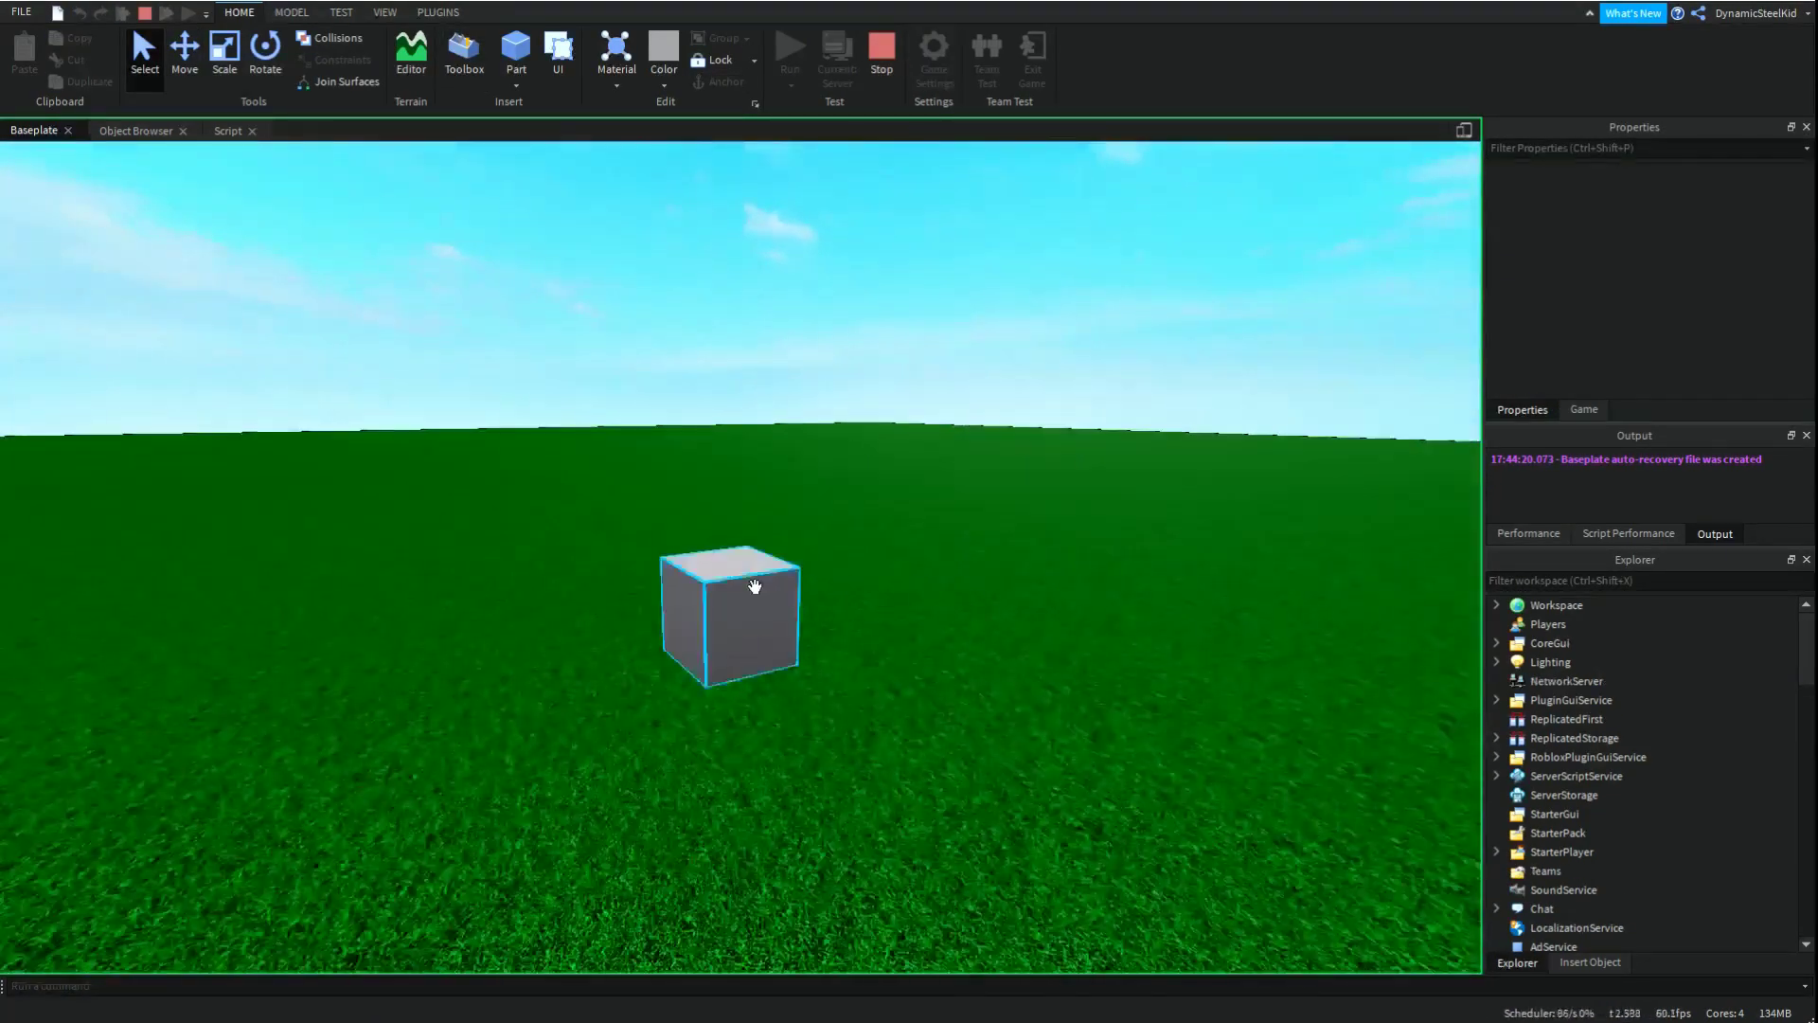
pyautogui.moveTo(754, 582); pyautogui.dragTo(754, 587, button='right')
pyautogui.click(871, 53)
pyautogui.moveTo(1195, 396); pyautogui.dragTo(1230, 390, button='right')
pyautogui.press('w')
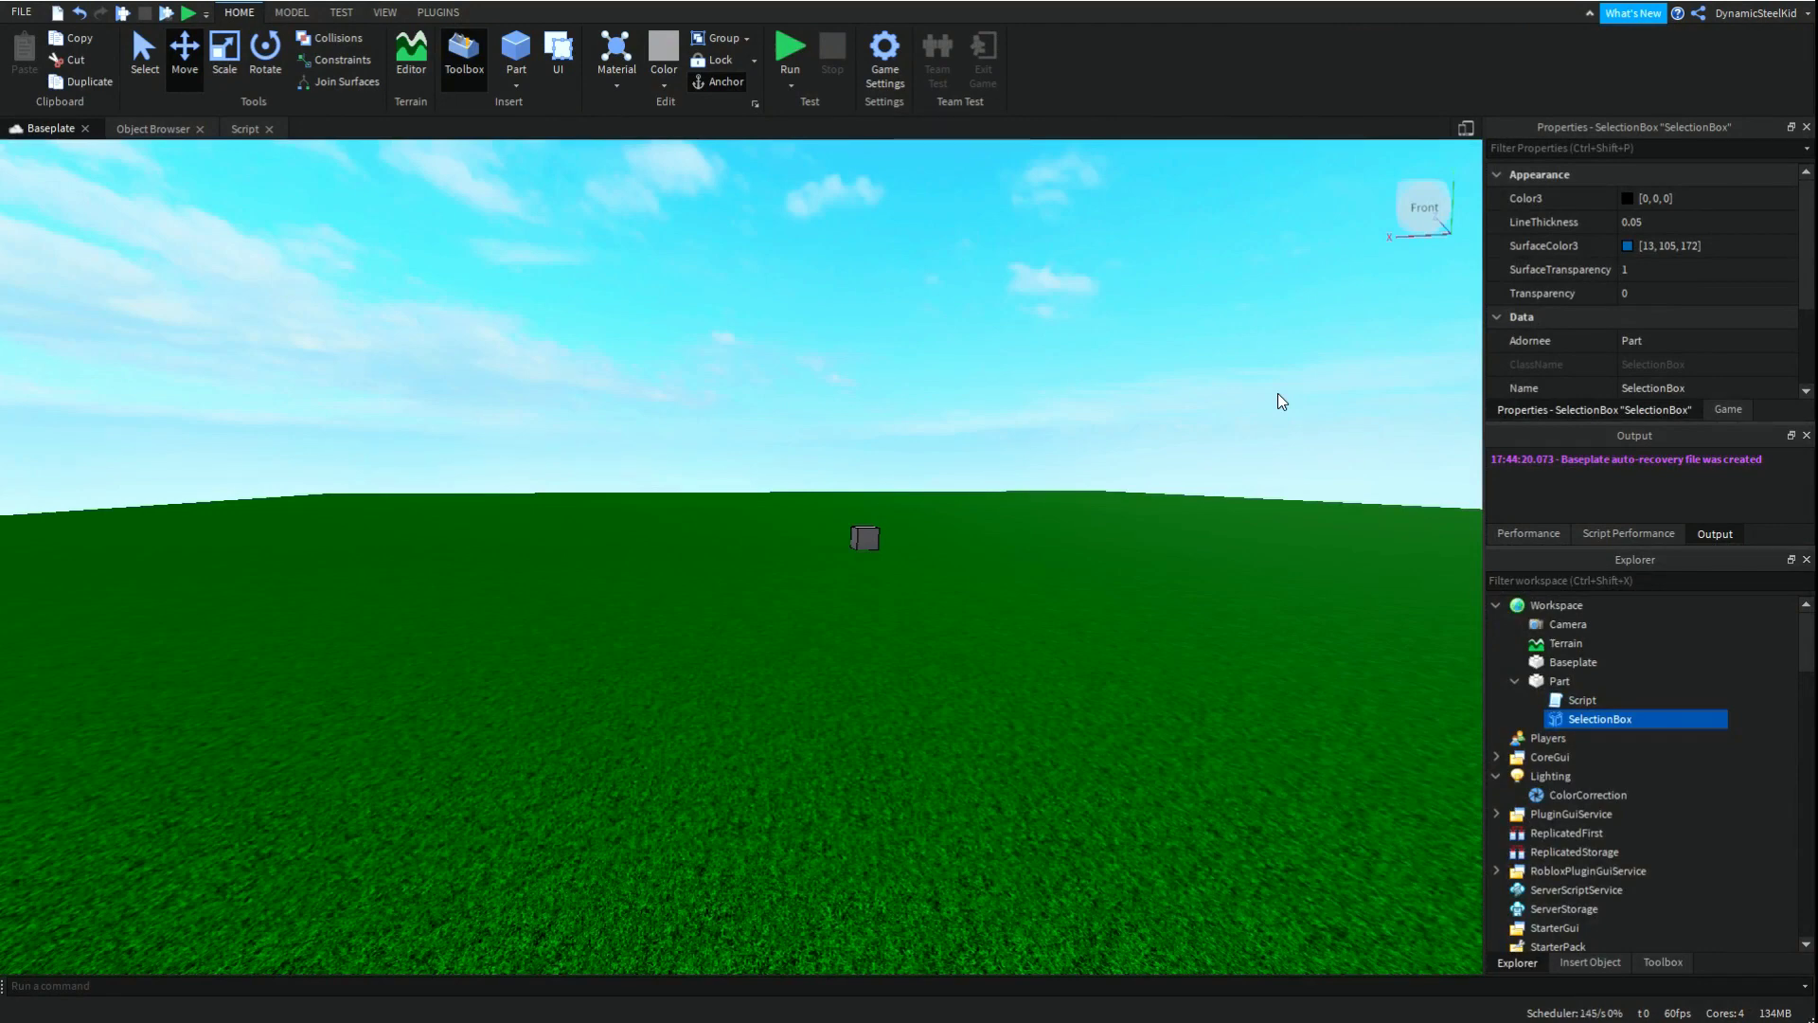
pyautogui.press('w')
pyautogui.moveTo(1277, 394); pyautogui.dragTo(1279, 386, button='right')
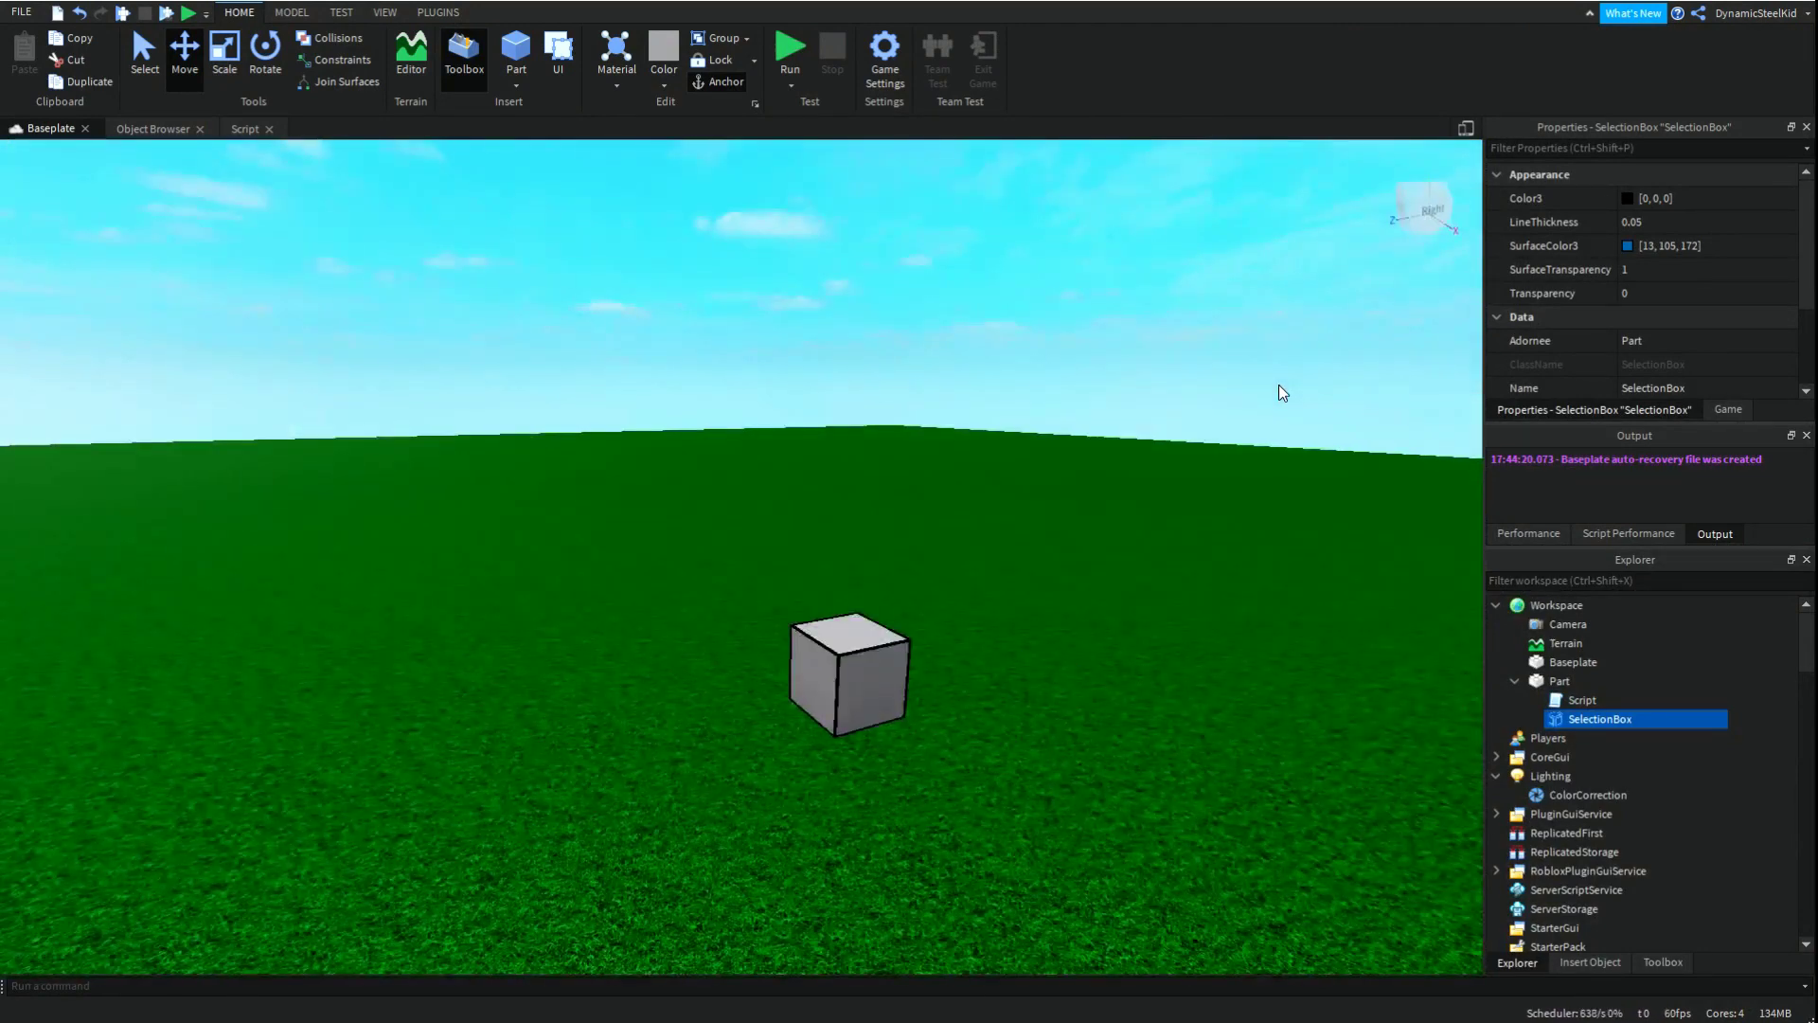
pyautogui.rightClick(1278, 384)
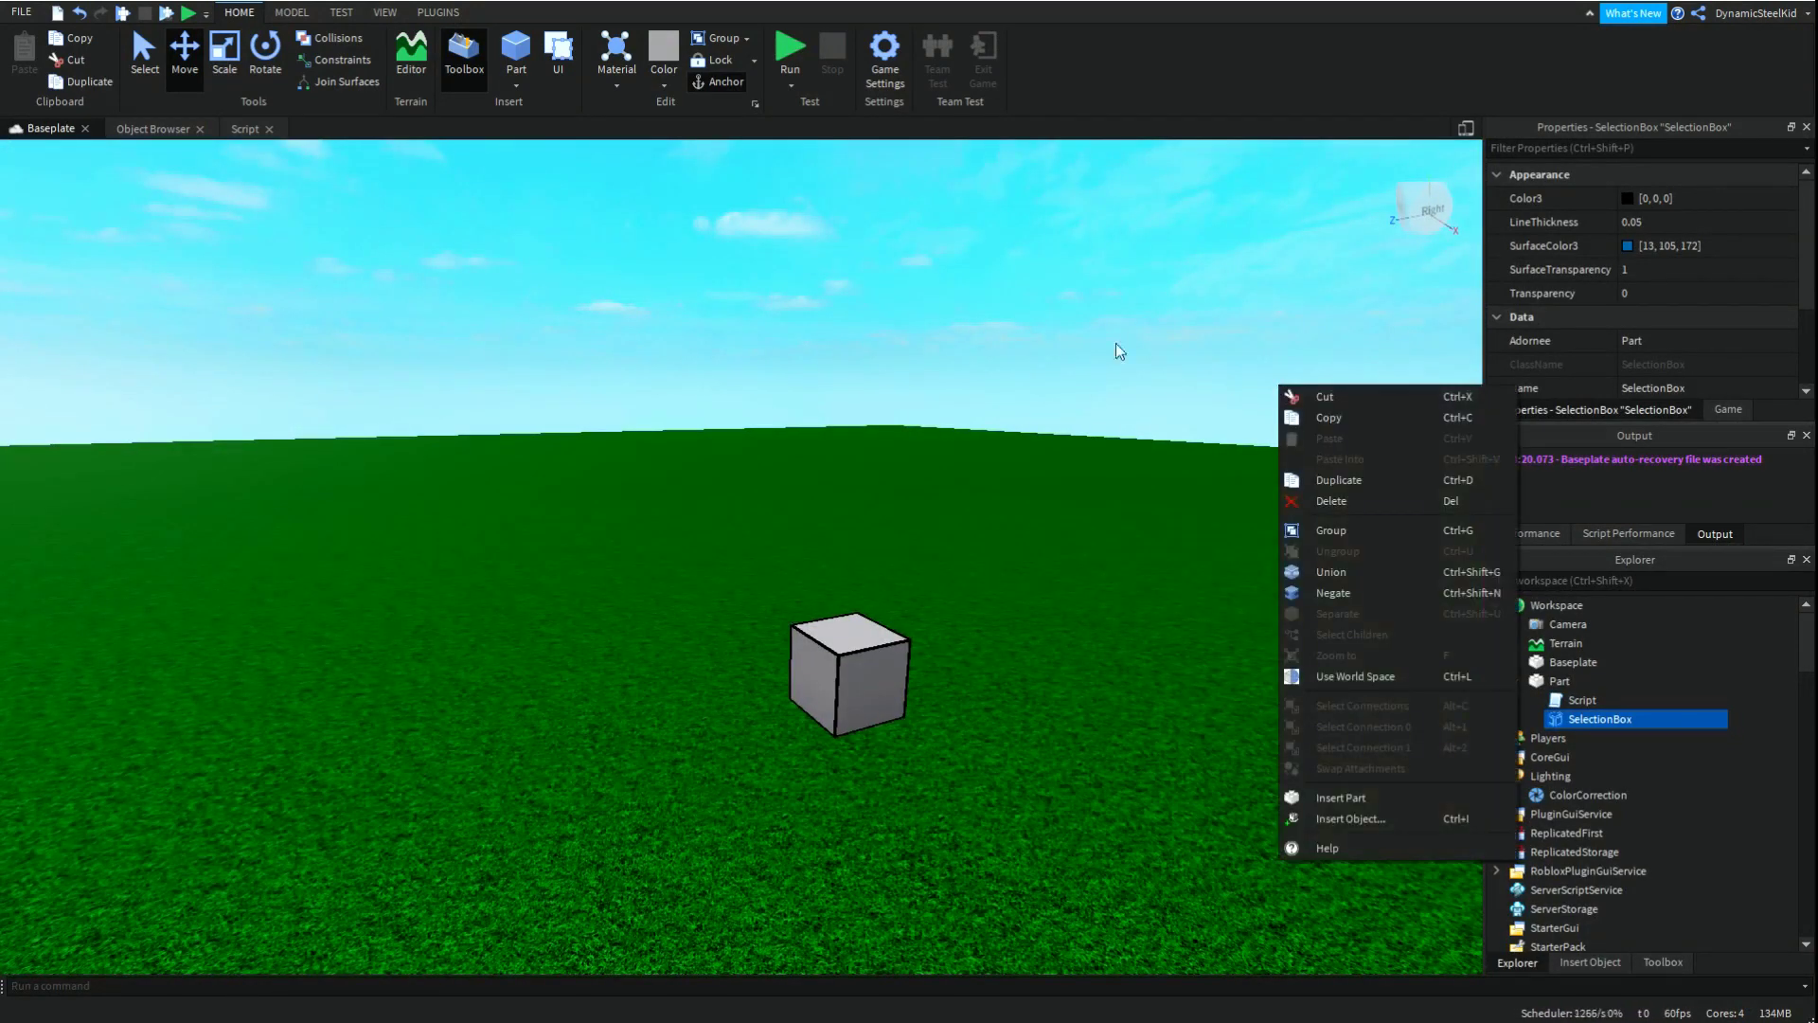
pyautogui.click(1117, 264)
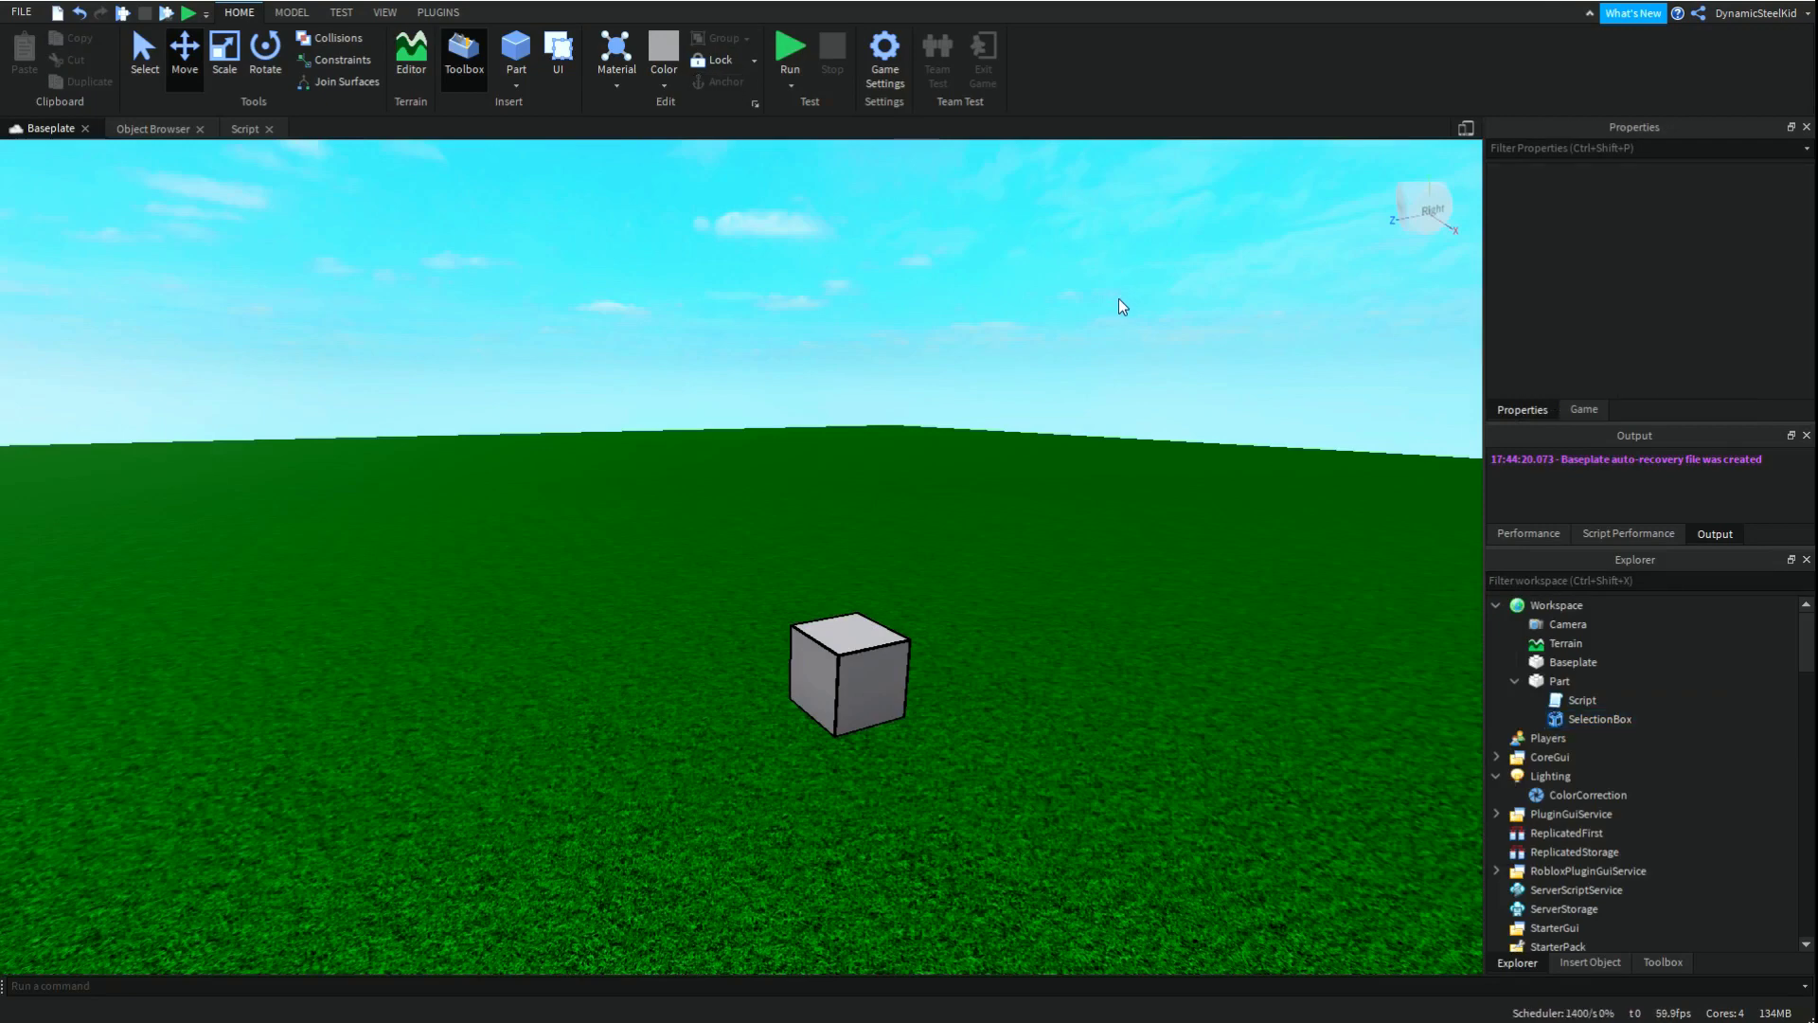